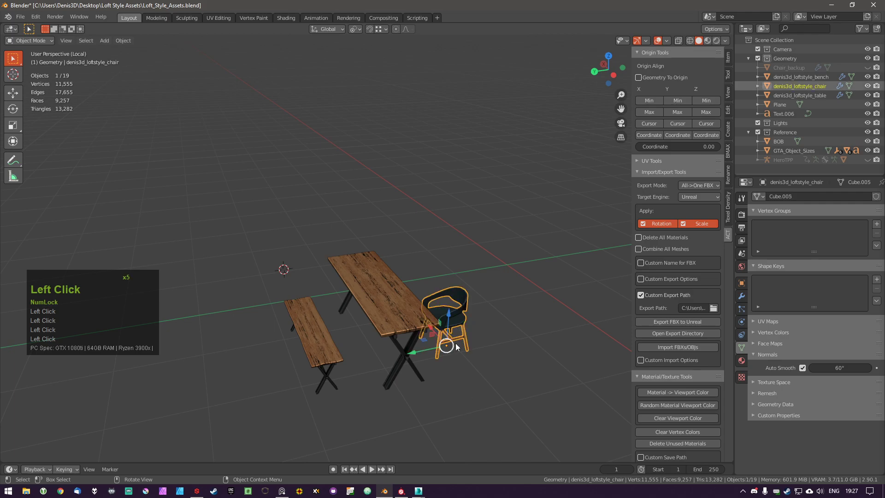
Examine the loft-style table, bench and chair models from several angles.
{"action": "left_click", "coordinate": [318, 343], "text": "shift"}
{"action": "middle_click_drag", "start_coordinate": [591, 284], "coordinate": [406, 291]}
{"action": "scroll", "coordinate": [394, 296], "scroll_direction": "down", "scroll_amount": 4}
{"action": "scroll", "coordinate": [398, 257], "scroll_direction": "up", "scroll_amount": 1}
{"action": "key", "text": "a"}
{"action": "middle_click_drag", "start_coordinate": [397, 258], "coordinate": [400, 275]}
{"action": "scroll", "coordinate": [465, 244], "scroll_direction": "up", "scroll_amount": 2}
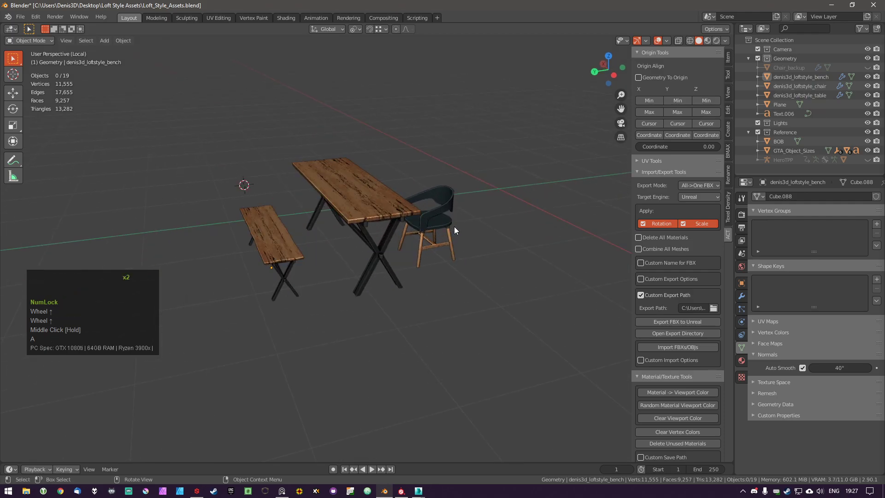
{"action": "scroll", "coordinate": [444, 226], "scroll_direction": "up", "scroll_amount": 1}
{"action": "middle_click_drag", "start_coordinate": [381, 262], "coordinate": [361, 264]}
{"action": "left_click", "coordinate": [360, 264]}
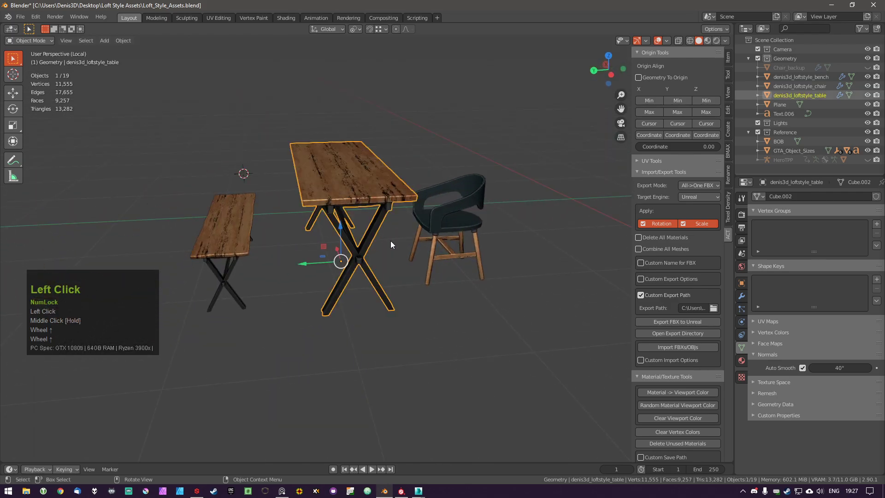
{"action": "key", "text": "a"}
{"action": "middle_click_drag", "start_coordinate": [389, 258], "coordinate": [415, 259]}
{"action": "middle_click_drag", "start_coordinate": [235, 318], "coordinate": [365, 328], "text": "shift"}
{"action": "middle_click_drag", "start_coordinate": [467, 294], "coordinate": [381, 305]}
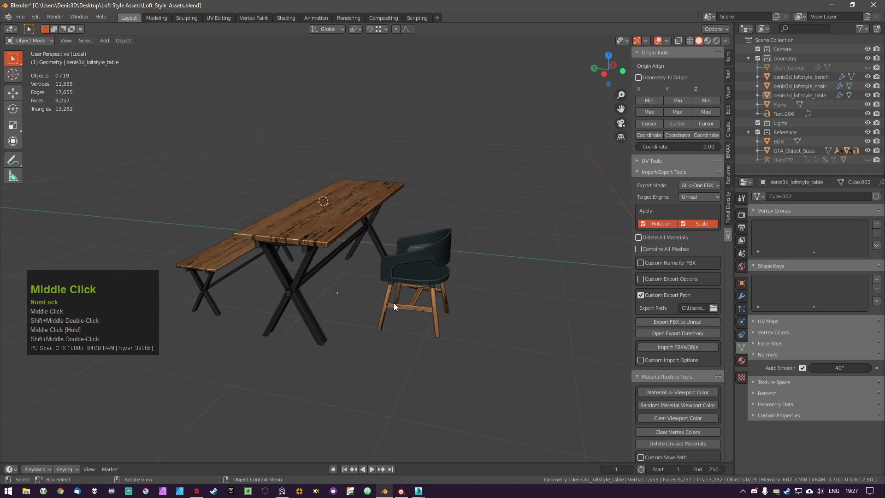
{"action": "scroll", "coordinate": [318, 283], "scroll_direction": "up", "scroll_amount": 1}
{"action": "middle_click_drag", "start_coordinate": [317, 271], "coordinate": [322, 271]}
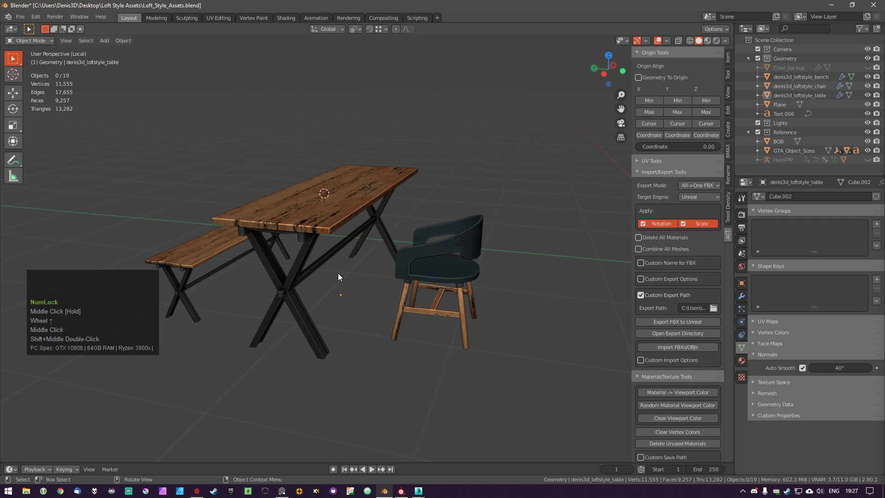
{"action": "middle_click_drag", "start_coordinate": [350, 296], "coordinate": [377, 291]}
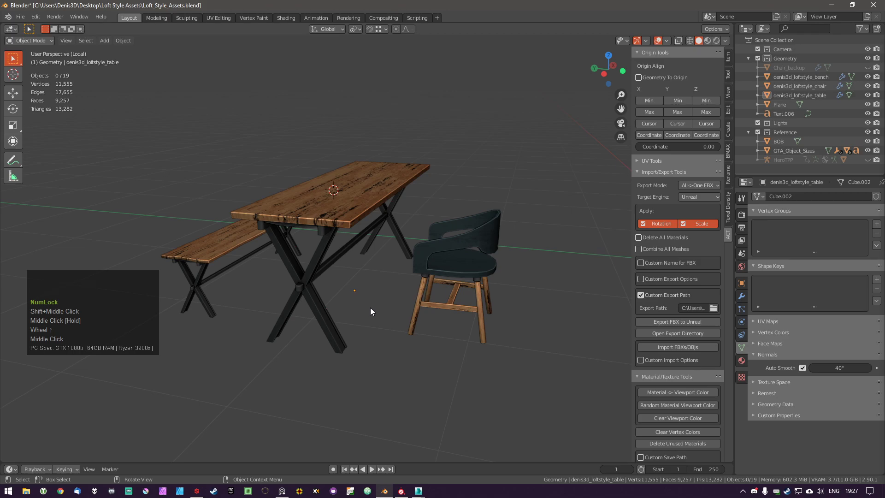
Inspect the table's crossed legs, connecting crossbar and underside from a low angle.
{"action": "middle_click_drag", "start_coordinate": [371, 308], "coordinate": [369, 201]}
{"action": "scroll", "coordinate": [386, 309], "scroll_direction": "up", "scroll_amount": 2}
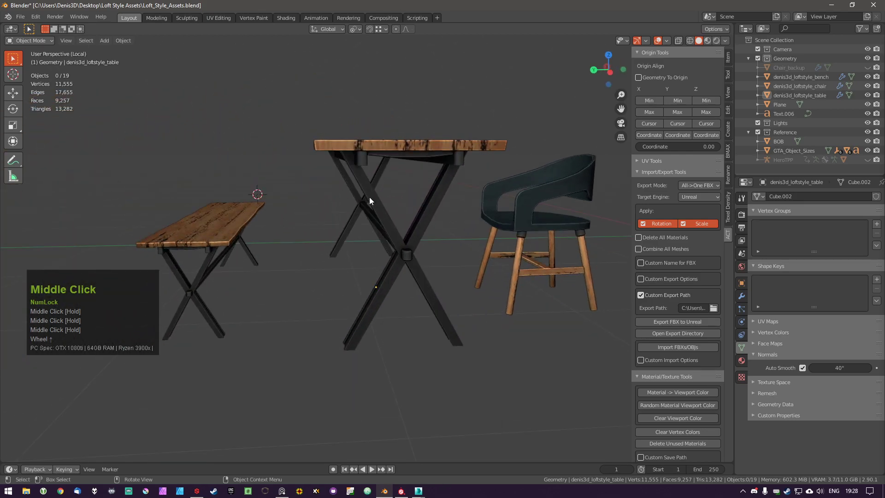
{"action": "middle_click_drag", "start_coordinate": [413, 245], "coordinate": [397, 284]}
{"action": "left_click", "coordinate": [401, 258]}
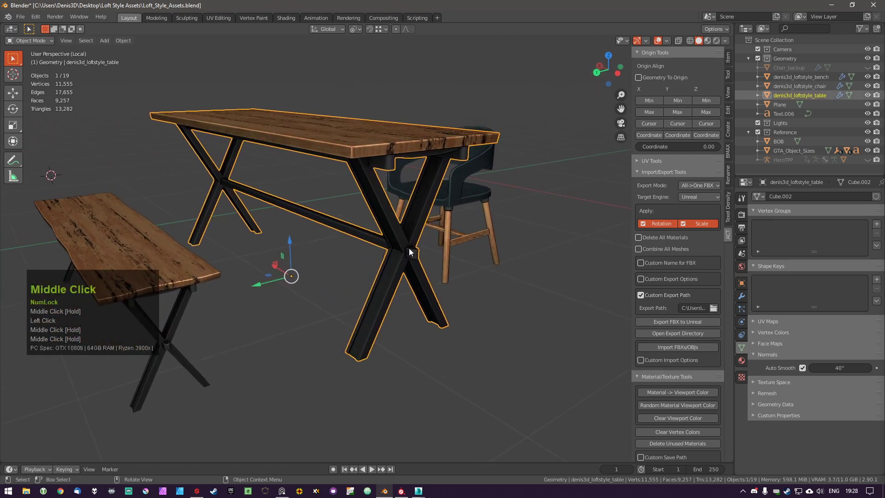
{"action": "key", "text": "alt+a"}
{"action": "middle_click_drag", "start_coordinate": [420, 260], "coordinate": [389, 278]}
{"action": "scroll", "coordinate": [424, 281], "scroll_direction": "down", "scroll_amount": 2}
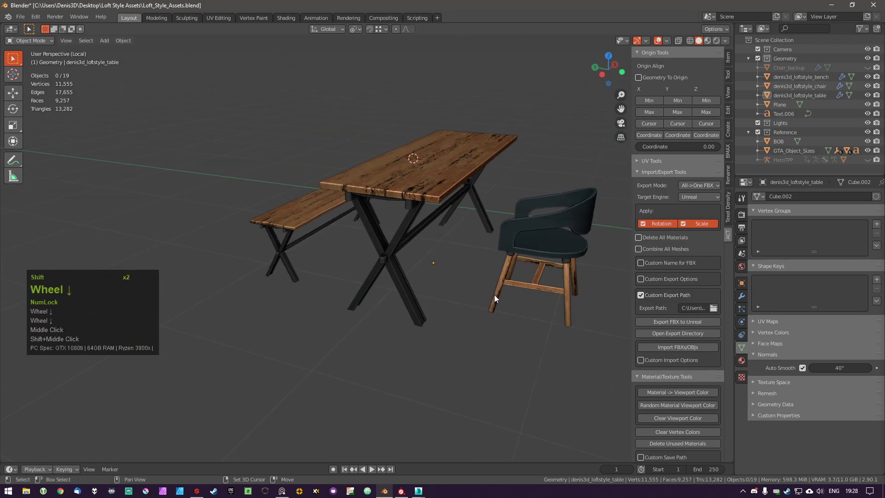
{"action": "middle_click_drag", "start_coordinate": [495, 295], "coordinate": [448, 272]}
{"action": "middle_click_drag", "start_coordinate": [508, 177], "coordinate": [368, 229]}
{"action": "left_click", "coordinate": [402, 213]}
{"action": "key", "text": "a"}
{"action": "middle_click_drag", "start_coordinate": [422, 233], "coordinate": [307, 270], "text": "shift"}
{"action": "left_click", "coordinate": [357, 255]}
{"action": "key", "text": "a"}
{"action": "left_click", "coordinate": [253, 278]}
{"action": "key", "text": "a"}
{"action": "left_click", "coordinate": [372, 209]}
{"action": "key", "text": "g"}
{"action": "right_click", "coordinate": [374, 249]}
{"action": "key", "text": "a"}
{"action": "middle_click_drag", "start_coordinate": [373, 286], "coordinate": [351, 307]}
{"action": "middle_click_drag", "start_coordinate": [351, 307], "coordinate": [360, 308]}
{"action": "left_click", "coordinate": [354, 253]}
{"action": "right_click", "coordinate": [403, 258]}
{"action": "key", "text": "a"}
{"action": "middle_click_drag", "start_coordinate": [406, 261], "coordinate": [392, 300]}
{"action": "left_click", "coordinate": [453, 299]}
{"action": "key", "text": "g"}
{"action": "right_click", "coordinate": [445, 298]}
{"action": "key", "text": "a"}
{"action": "left_click", "coordinate": [322, 295]}
{"action": "left_click", "coordinate": [292, 257]}
{"action": "key", "text": "a"}
{"action": "left_click", "coordinate": [430, 303]}
{"action": "key", "text": "g"}
{"action": "right_click", "coordinate": [460, 304]}
{"action": "key", "text": "a"}
{"action": "middle_click_drag", "start_coordinate": [438, 317], "coordinate": [417, 225]}
{"action": "left_click", "coordinate": [410, 255]}
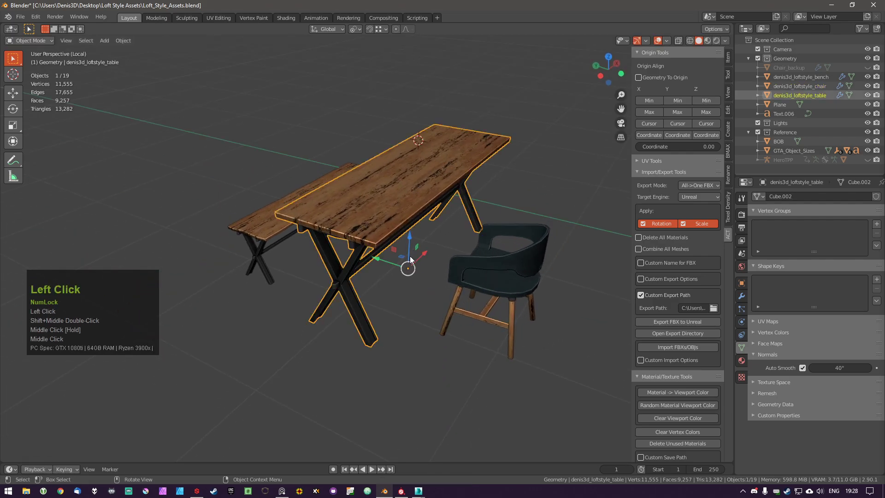
{"action": "middle_click_drag", "start_coordinate": [410, 256], "coordinate": [417, 257]}
{"action": "key", "text": "a"}
{"action": "left_click", "coordinate": [413, 250]}
{"action": "key", "text": "a"}
{"action": "middle_click_drag", "start_coordinate": [413, 305], "coordinate": [392, 302], "text": "shift"}
Add a cube mesh at the 3D cursor beside the furniture.
{"action": "key", "text": "shift+a"}
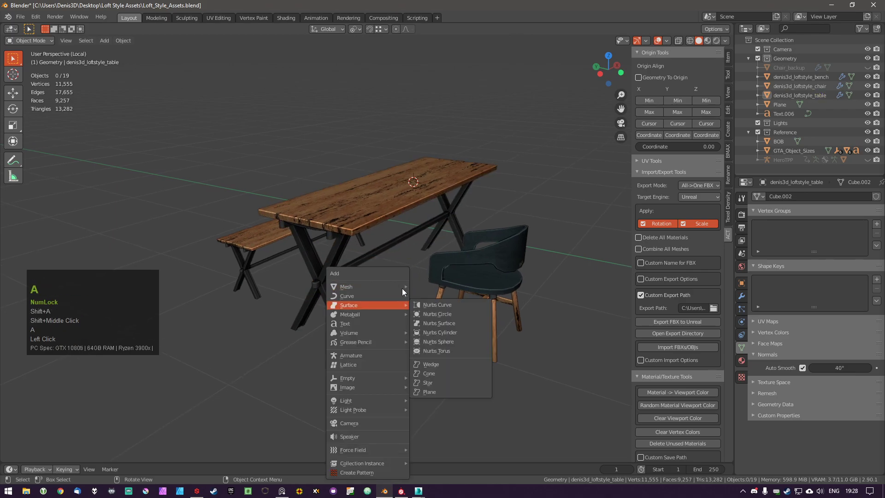
{"action": "mouse_move", "coordinate": [399, 286]}
{"action": "left_click", "coordinate": [438, 305]}
{"action": "scroll", "coordinate": [416, 272], "scroll_direction": "down", "scroll_amount": 2}
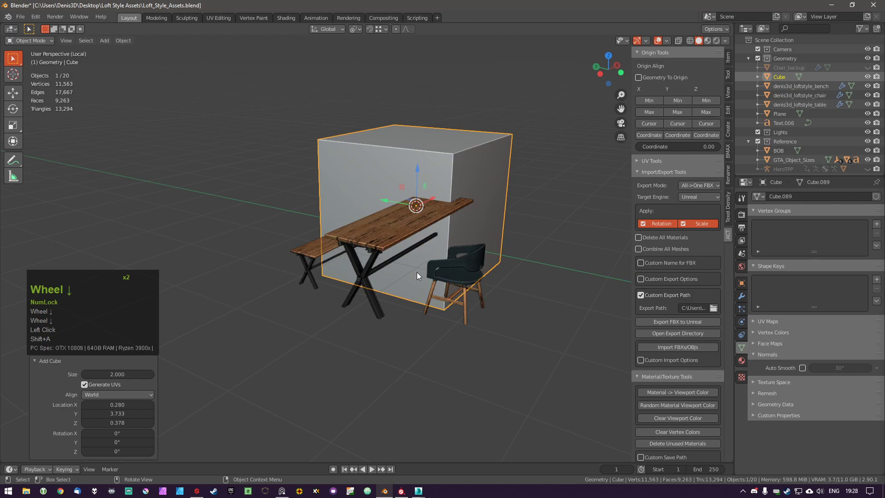
{"action": "middle_click_drag", "start_coordinate": [417, 272], "coordinate": [416, 325], "text": "shift"}
Rename the new cube as denis3d_loftstyle_table_col.
{"action": "key", "text": "F2"}
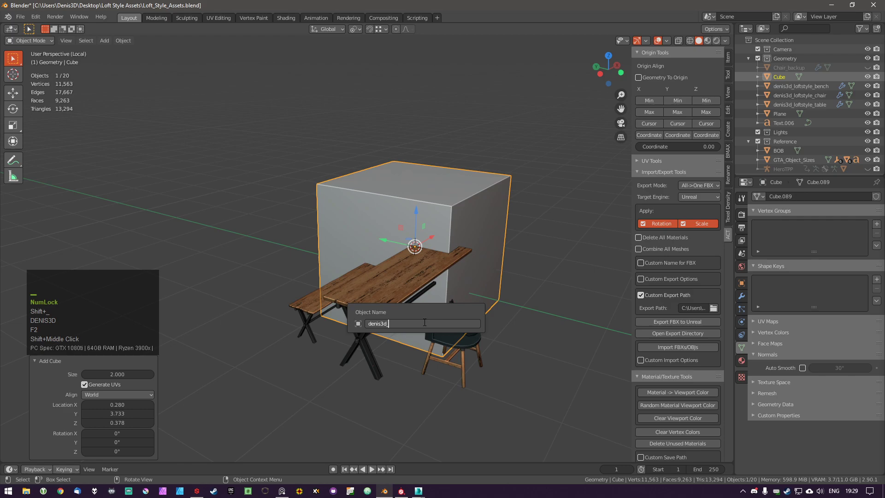
{"action": "type", "text": "_"}
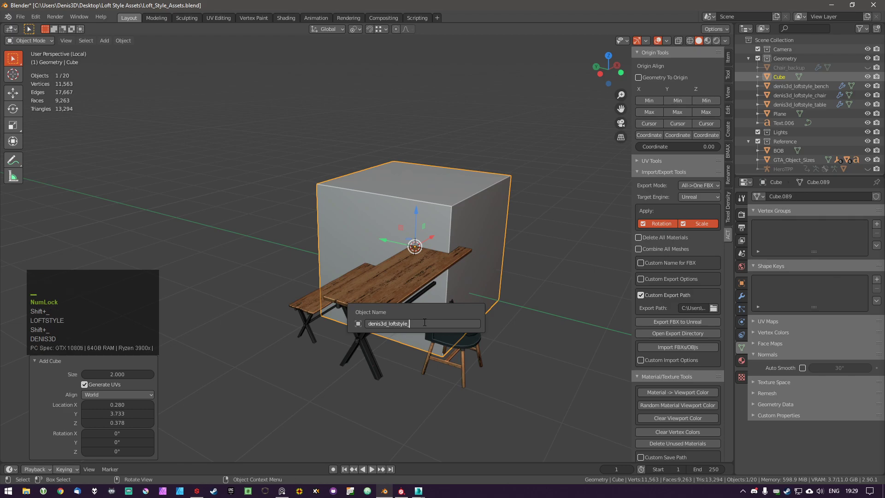
{"action": "type", "text": "table_co"}
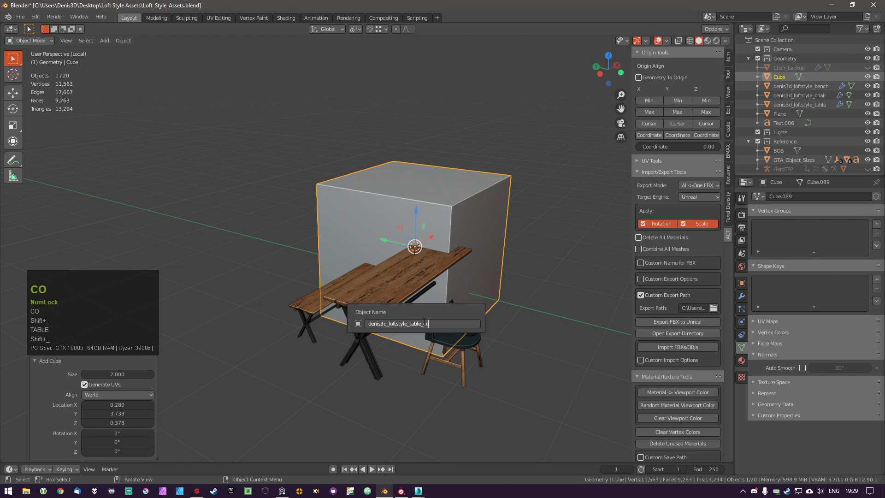
{"action": "type", "text": "l"}
{"action": "key", "text": "Return"}
Select the denis3d_loftstyle_table_col cube and enter Edit Mode.
{"action": "left_click", "coordinate": [392, 292]}
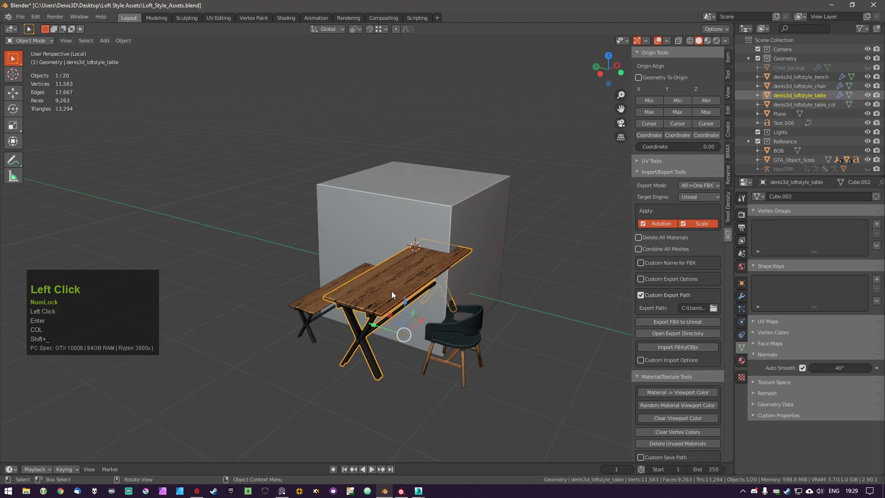
{"action": "left_click", "coordinate": [455, 227]}
{"action": "key", "text": "Tab"}
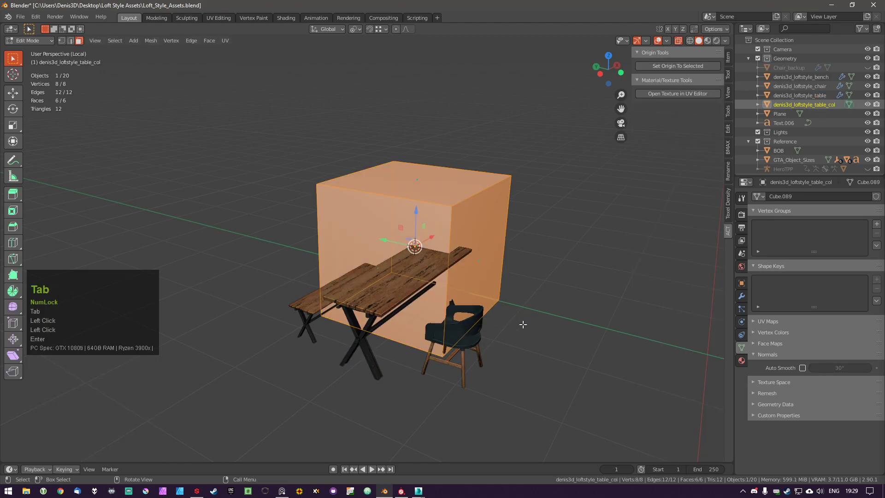
{"action": "key", "text": "a"}
{"action": "left_click", "coordinate": [416, 344]}
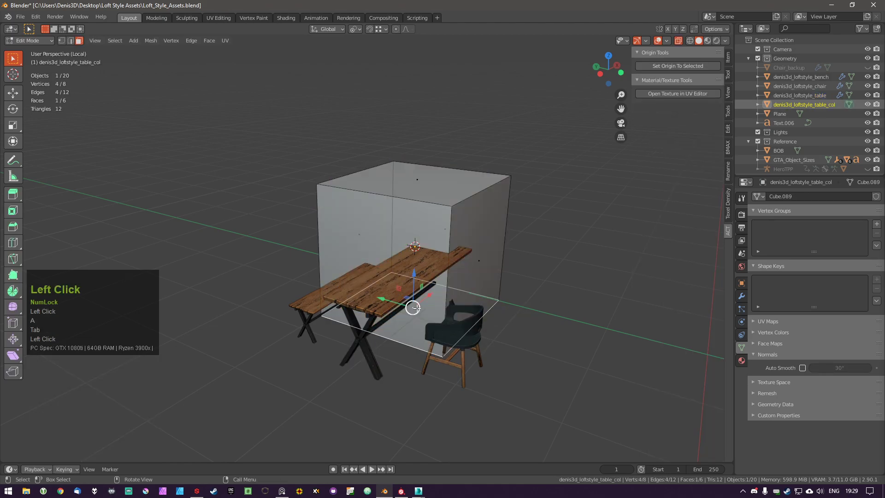
{"action": "key", "text": "a"}
{"action": "key", "text": "a"}
{"action": "key", "text": "g"}
{"action": "key", "text": "z"}
{"action": "right_click", "coordinate": [402, 302]}
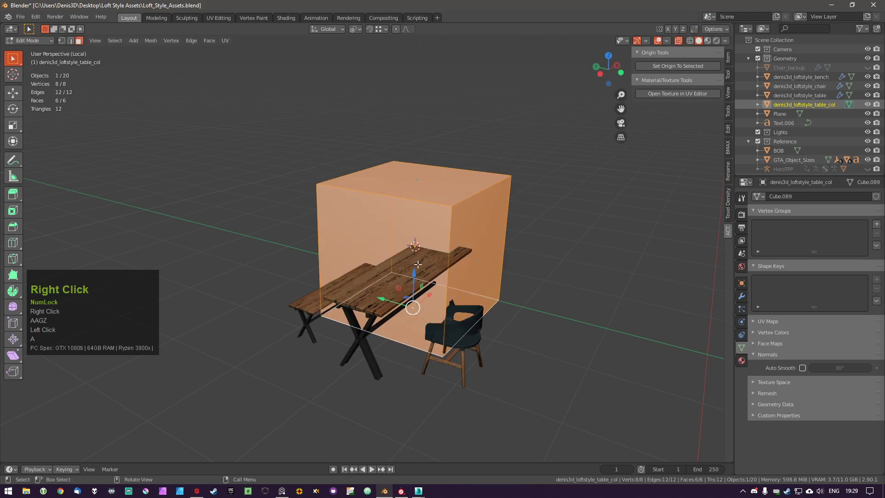
Lower the cube's upper face along Z, snapping it to the height of the tabletop.
{"action": "key", "text": "a"}
{"action": "left_click", "coordinate": [427, 190]}
{"action": "key", "text": "z"}
{"action": "key", "text": "g"}
{"action": "right_click", "coordinate": [471, 246]}
{"action": "key", "text": "g"}
{"action": "key", "text": "z"}
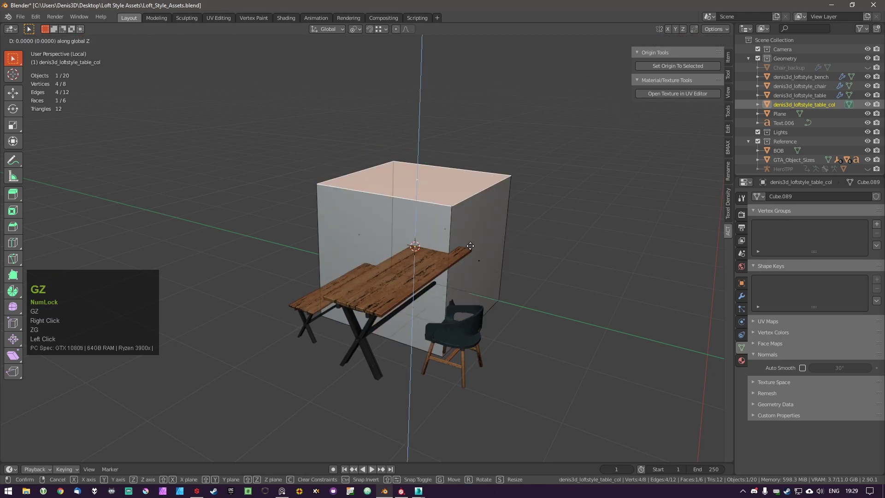
{"action": "left_click", "coordinate": [470, 286], "text": "ctrl"}
Raise the cube's bottom face along Z, snapping it to the tabletop's lower edge to leave a thin slab.
{"action": "key", "text": "a"}
{"action": "left_click", "coordinate": [413, 327]}
{"action": "key", "text": "g"}
{"action": "key", "text": "z"}
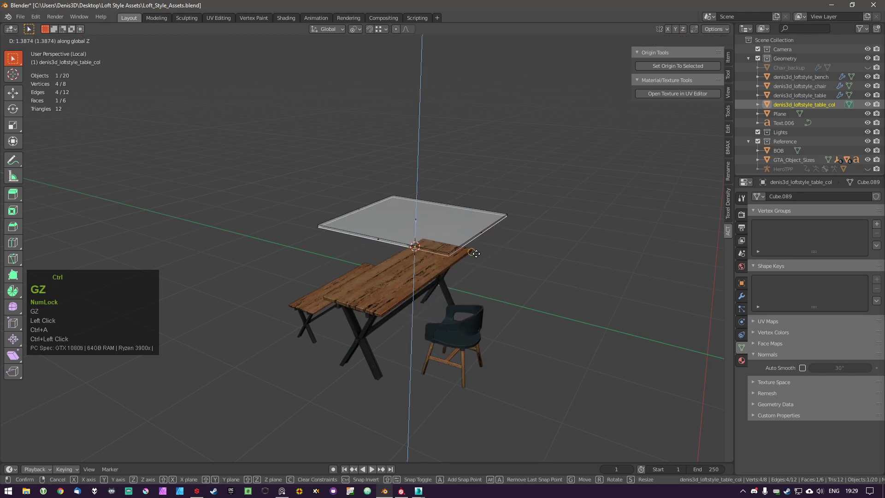
{"action": "left_click", "coordinate": [475, 258], "text": "ctrl"}
Move the whole slab onto the table, snapping its corner to the near chair-side corner of the tabletop.
{"action": "key", "text": "a"}
{"action": "key", "text": "g"}
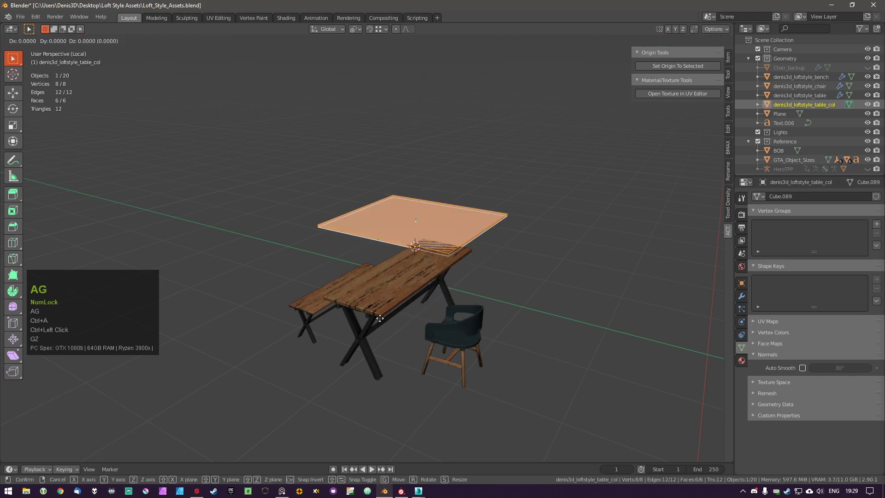
{"action": "left_click", "coordinate": [383, 317], "text": "ctrl"}
{"action": "key", "text": "ctrl+a"}
Move the slab's bench-side face along Y, snapping it to the tabletop's bench-side edge.
{"action": "left_click", "coordinate": [286, 249]}
{"action": "key", "text": "g"}
{"action": "middle_click", "coordinate": [295, 256]}
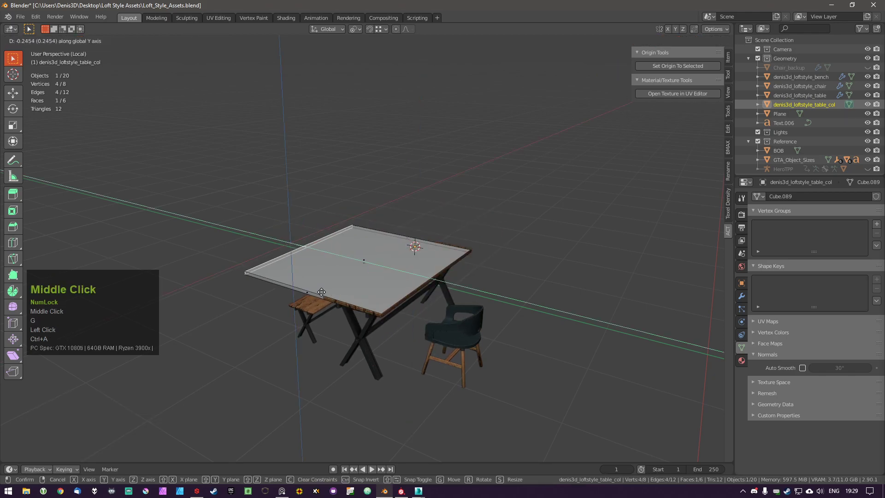
{"action": "left_click", "coordinate": [325, 293], "text": "ctrl"}
{"action": "middle_click_drag", "start_coordinate": [325, 292], "coordinate": [335, 285]}
{"action": "left_click", "coordinate": [325, 292], "text": "ctrl"}
{"action": "key", "text": "ctrl+a"}
Move the slab's far end face along X, snapping it to the far end of the tabletop.
{"action": "left_click", "coordinate": [304, 234]}
{"action": "middle_click_drag", "start_coordinate": [303, 233], "coordinate": [339, 251]}
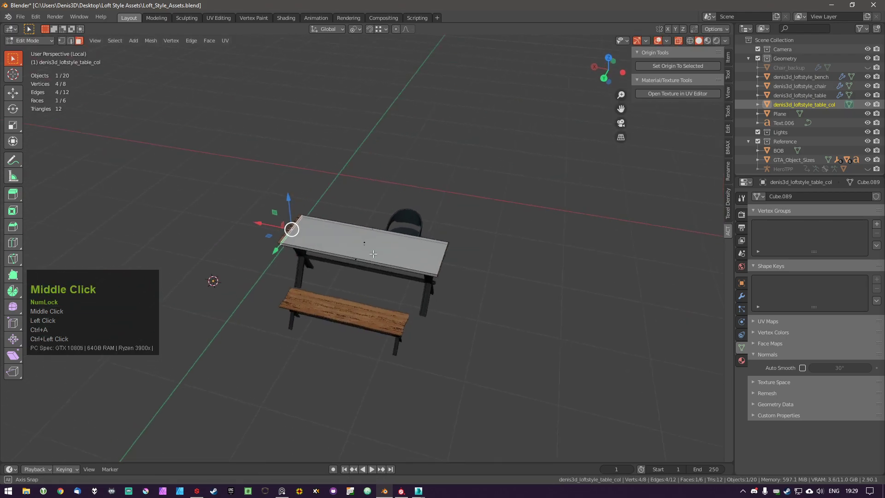
{"action": "key", "text": "g"}
{"action": "middle_click", "coordinate": [316, 250]}
{"action": "left_click", "coordinate": [276, 241], "text": "ctrl"}
{"action": "key", "text": "ctrl+a"}
Move the slab's other end face along X, snapping it to the near end of the tabletop.
{"action": "scroll", "coordinate": [470, 269], "scroll_direction": "up", "scroll_amount": 3}
{"action": "middle_click_drag", "start_coordinate": [469, 269], "coordinate": [411, 259]}
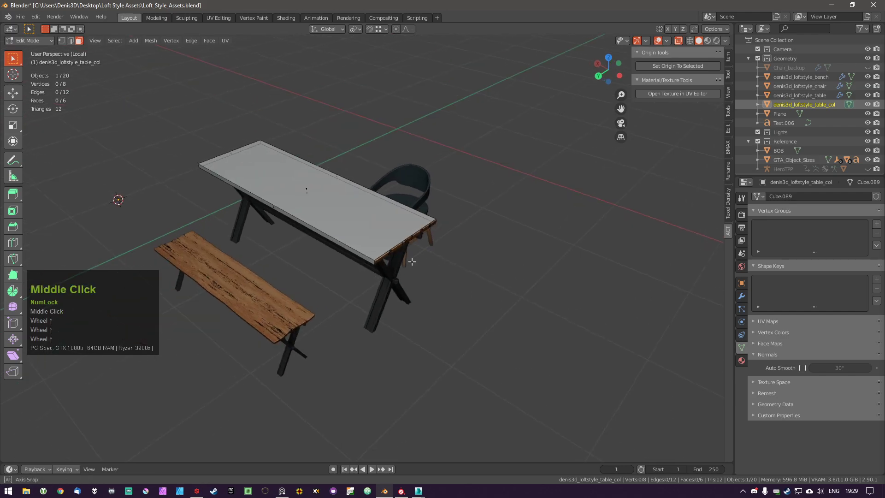
{"action": "left_click", "coordinate": [409, 241]}
{"action": "scroll", "coordinate": [409, 240], "scroll_direction": "up", "scroll_amount": 2}
{"action": "key", "text": "g"}
{"action": "middle_click", "coordinate": [406, 238]}
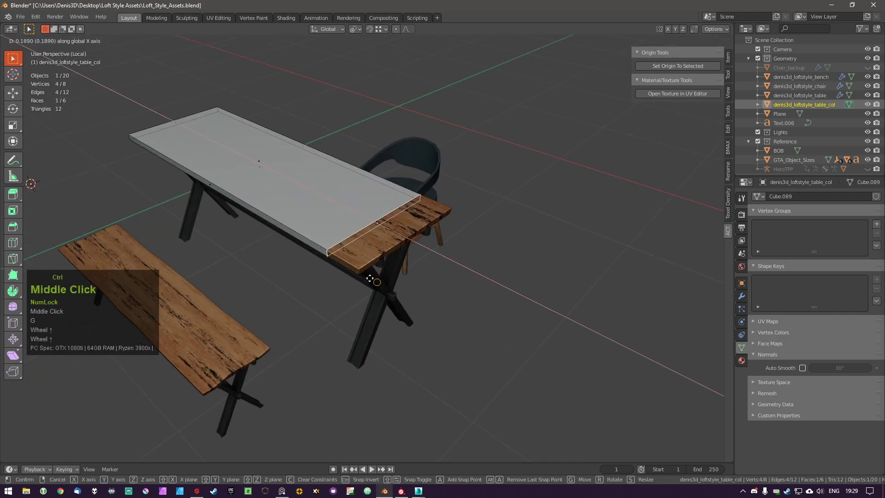
{"action": "left_click", "coordinate": [358, 270], "text": "ctrl"}
{"action": "key", "text": "ctrl+a"}
Duplicate the entire tabletop slab and move the copy about 0.40 down along Z to the leg crossing.
{"action": "middle_click_drag", "start_coordinate": [358, 269], "coordinate": [340, 215]}
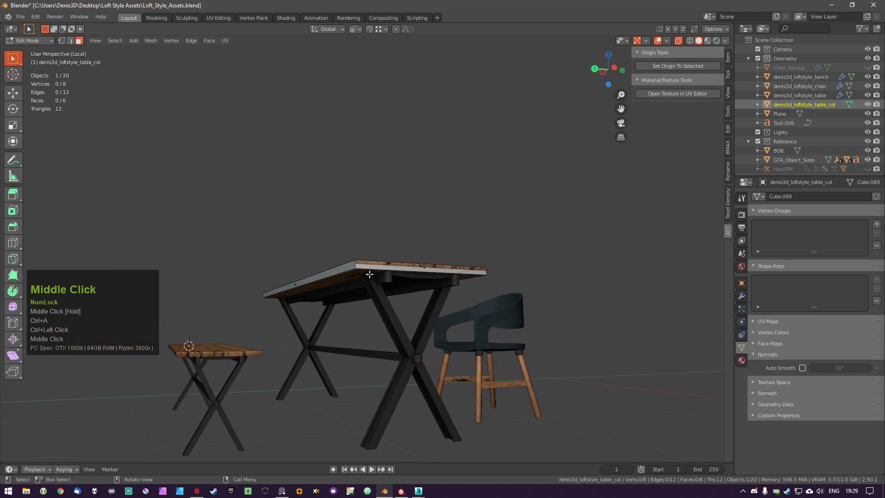
{"action": "key", "text": "l"}
{"action": "middle_click_drag", "start_coordinate": [360, 272], "coordinate": [351, 282]}
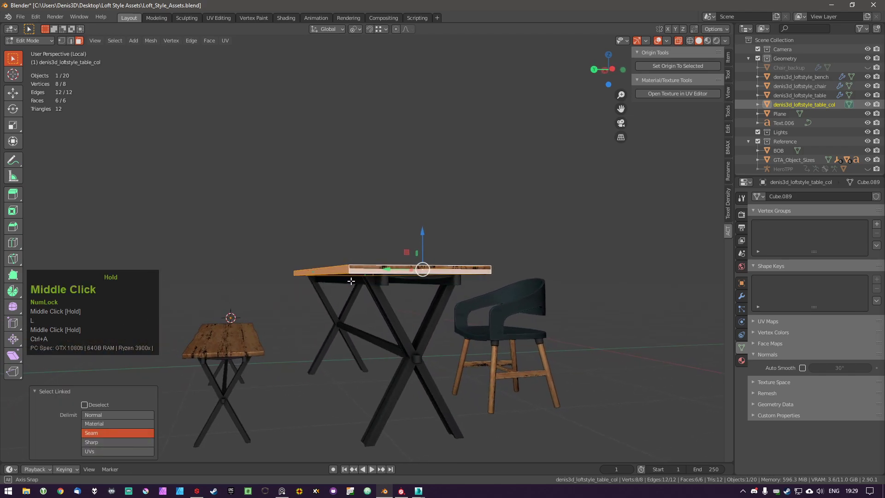
{"action": "middle_click_drag", "start_coordinate": [400, 302], "coordinate": [385, 286], "text": "shift"}
{"action": "key", "text": "shift+d"}
{"action": "middle_click", "coordinate": [389, 319]}
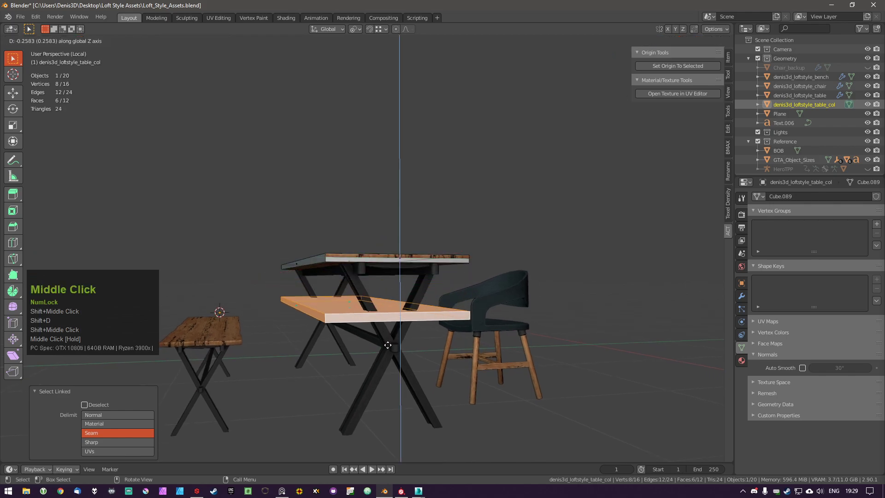
{"action": "left_click", "coordinate": [396, 377]}
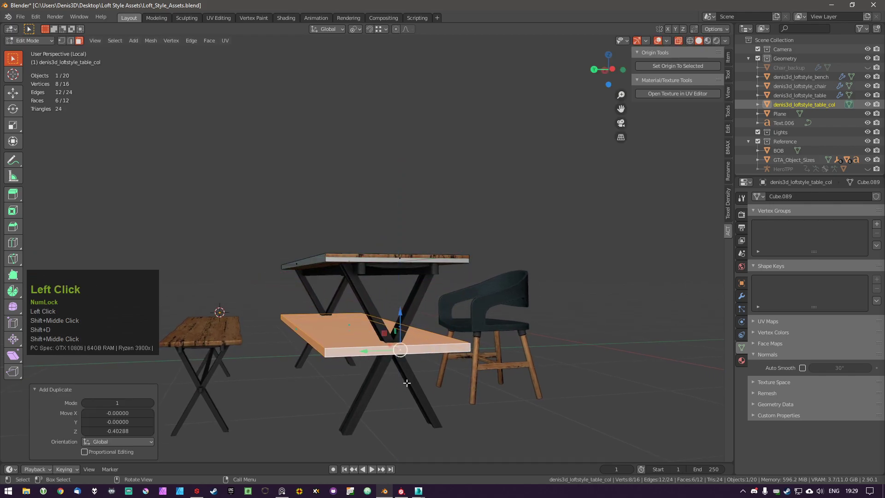
Scale the duplicated slab to about 0.076 along Y to form a narrow beam over the crossbar.
{"action": "key", "text": "s"}
{"action": "key", "text": "y"}
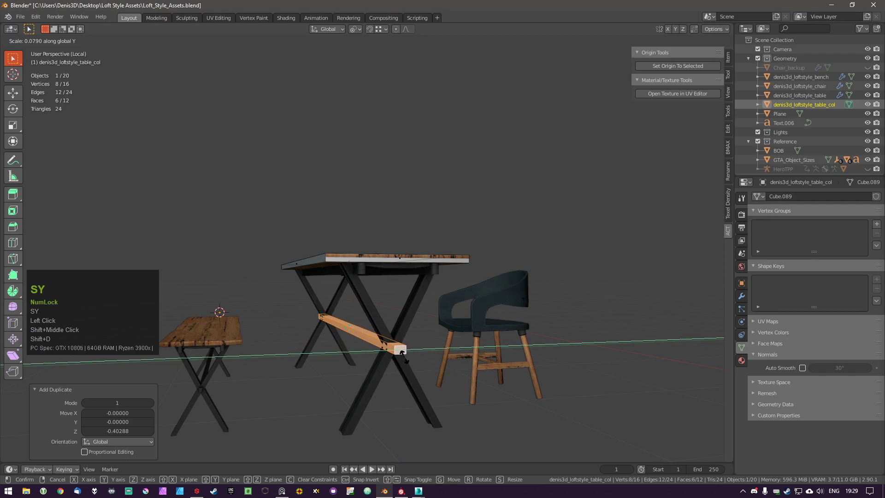
{"action": "left_click", "coordinate": [399, 351]}
{"action": "scroll", "coordinate": [392, 354], "scroll_direction": "up", "scroll_amount": 2}
{"action": "middle_click_drag", "start_coordinate": [392, 354], "coordinate": [454, 389]}
{"action": "key", "text": "s"}
{"action": "key", "text": "x"}
{"action": "right_click", "coordinate": [436, 380]}
{"action": "key", "text": "s"}
{"action": "key", "text": "y"}
{"action": "right_click", "coordinate": [289, 370]}
Set the transform pivot point to Bounding Box Center and scale the beam to about 0.938 along X.
{"action": "left_click", "coordinate": [355, 29]}
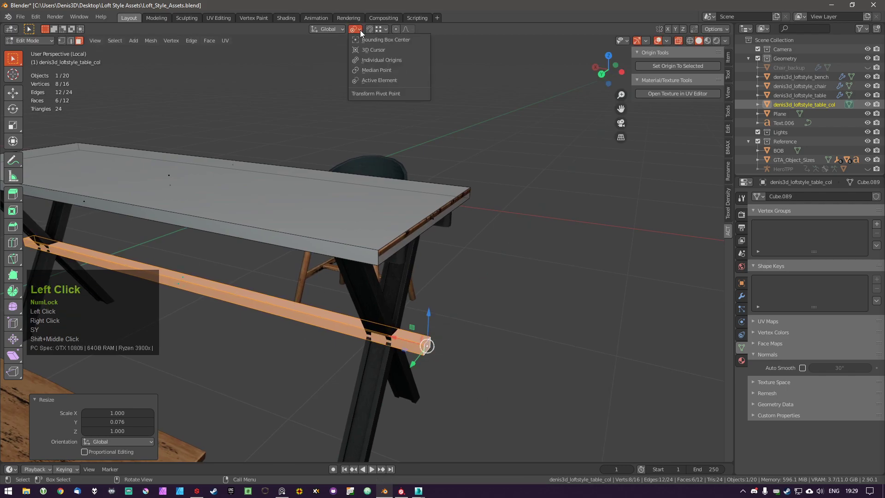
{"action": "left_click", "coordinate": [374, 40]}
{"action": "middle_click_drag", "start_coordinate": [479, 368], "coordinate": [519, 370], "text": "shift"}
{"action": "key", "text": "s"}
{"action": "key", "text": "y"}
{"action": "key", "text": "x"}
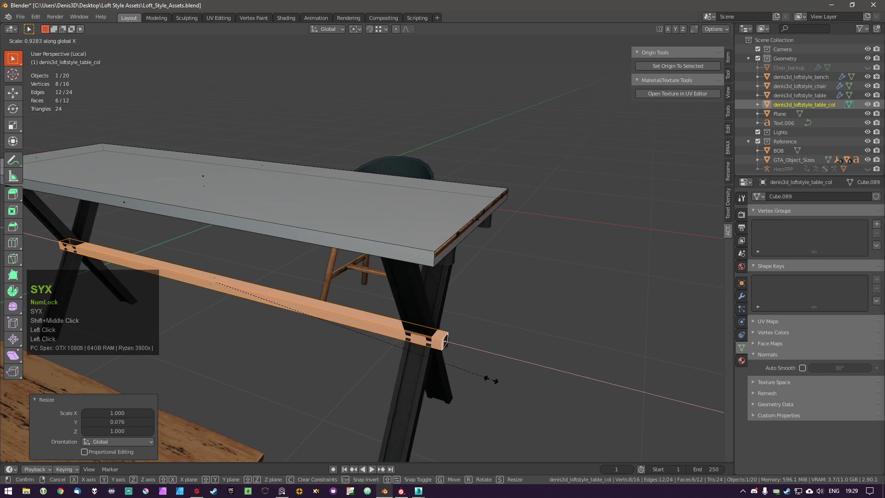
{"action": "left_click", "coordinate": [495, 379]}
Thin the beam by scaling it to about 0.581 along Y and 0.866 along Z.
{"action": "key", "text": "s"}
{"action": "key", "text": "x"}
{"action": "key", "text": "y"}
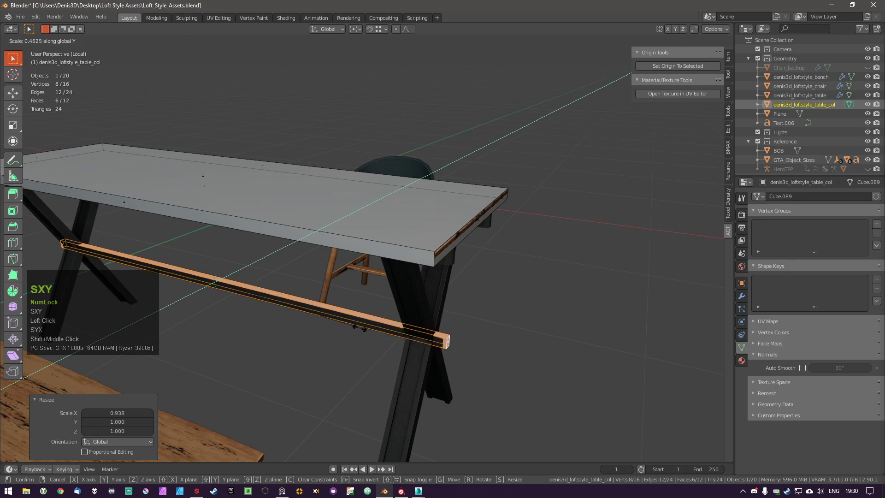
{"action": "left_click", "coordinate": [396, 339]}
{"action": "key", "text": "s"}
{"action": "key", "text": "z"}
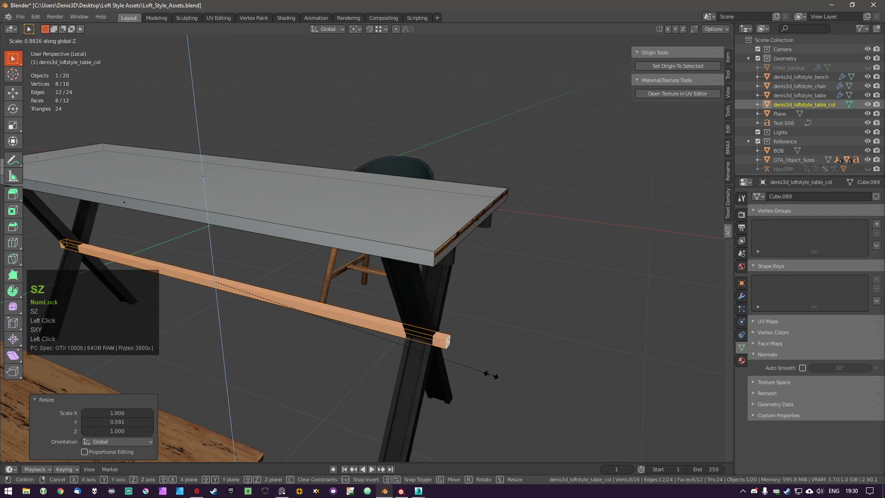
{"action": "left_click", "coordinate": [485, 379]}
Center the crossbar beam on the leg crossing in left orthographic view, moving it about -0.004 along Y and -0.002 along Z.
{"action": "scroll", "coordinate": [427, 350], "scroll_direction": "up", "scroll_amount": 3}
{"action": "middle_click_drag", "start_coordinate": [426, 349], "coordinate": [486, 336]}
{"action": "scroll", "coordinate": [369, 309], "scroll_direction": "up", "scroll_amount": 2}
{"action": "key", "text": "g"}
{"action": "key", "text": "shift+z"}
{"action": "right_click", "coordinate": [495, 340]}
{"action": "key", "text": "KP_5"}
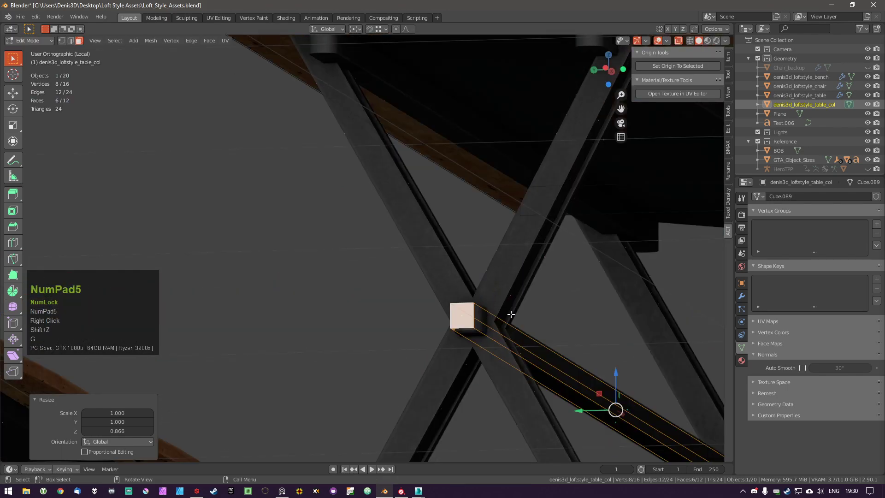
{"action": "middle_click_drag", "start_coordinate": [510, 314], "coordinate": [532, 316]}
{"action": "key", "text": "g"}
{"action": "key", "text": "shift+z"}
{"action": "right_click", "coordinate": [551, 332]}
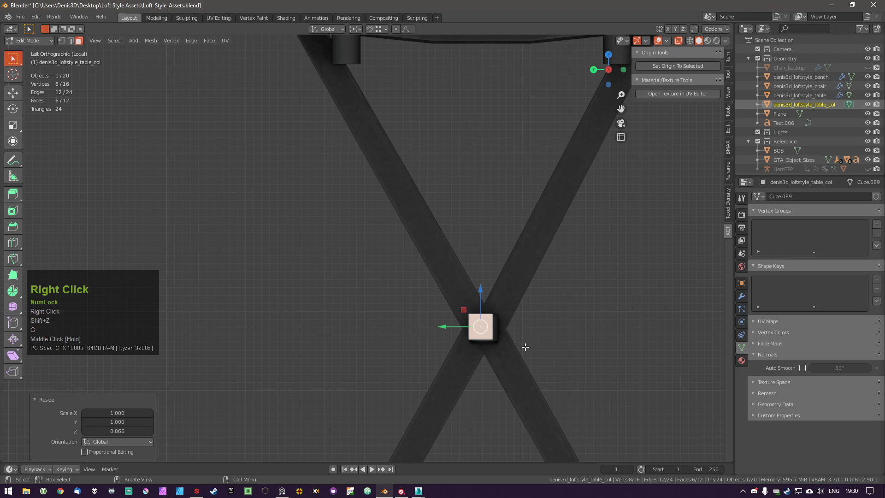
{"action": "scroll", "coordinate": [528, 347], "scroll_direction": "up", "scroll_amount": 2}
{"action": "key", "text": "g"}
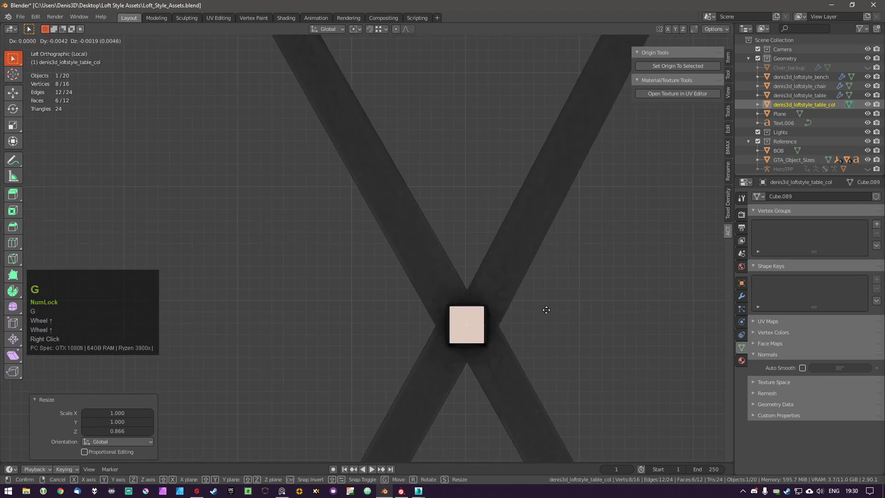
{"action": "left_click", "coordinate": [547, 318]}
Thicken the crossbar beam by scaling it up along Y, to 1.155 along Z, and again by about 1.12 along Y.
{"action": "key", "text": "s"}
{"action": "key", "text": "x"}
{"action": "key", "text": "y"}
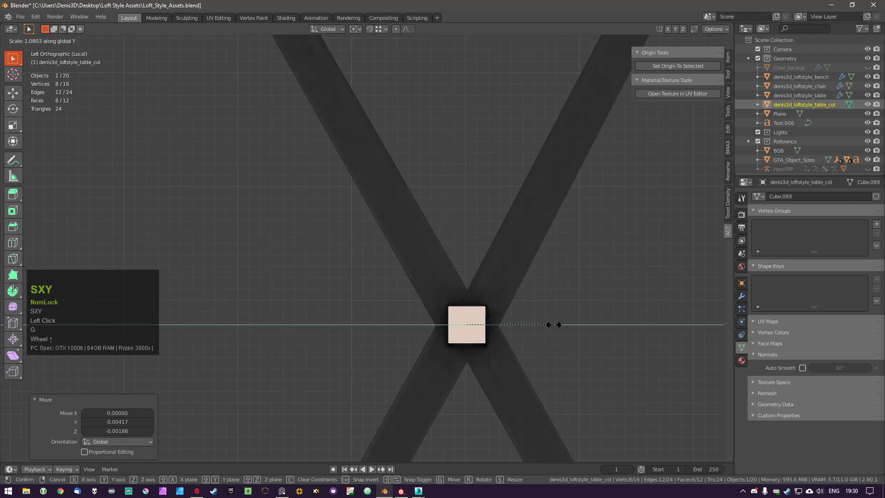
{"action": "left_click", "coordinate": [562, 324]}
{"action": "key", "text": "s"}
{"action": "key", "text": "z"}
{"action": "left_click", "coordinate": [578, 330]}
{"action": "middle_click_drag", "start_coordinate": [578, 331], "coordinate": [559, 326]}
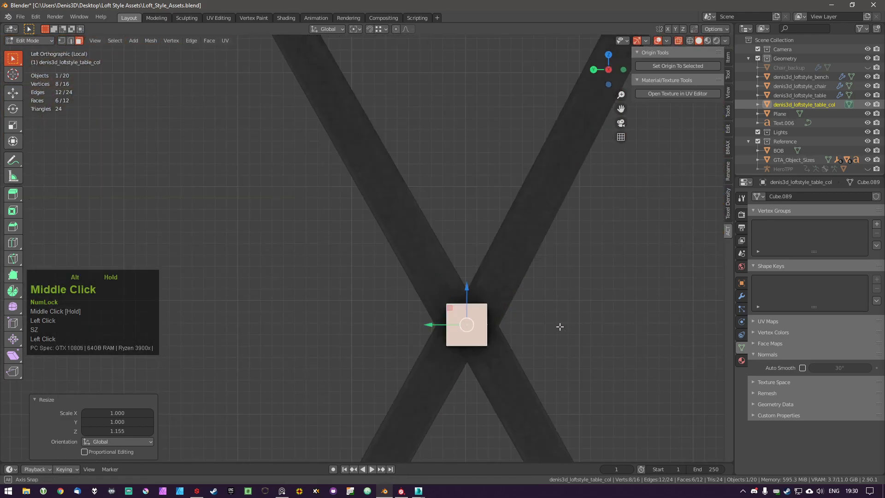
{"action": "key", "text": "s"}
{"action": "key", "text": "x"}
{"action": "key", "text": "y"}
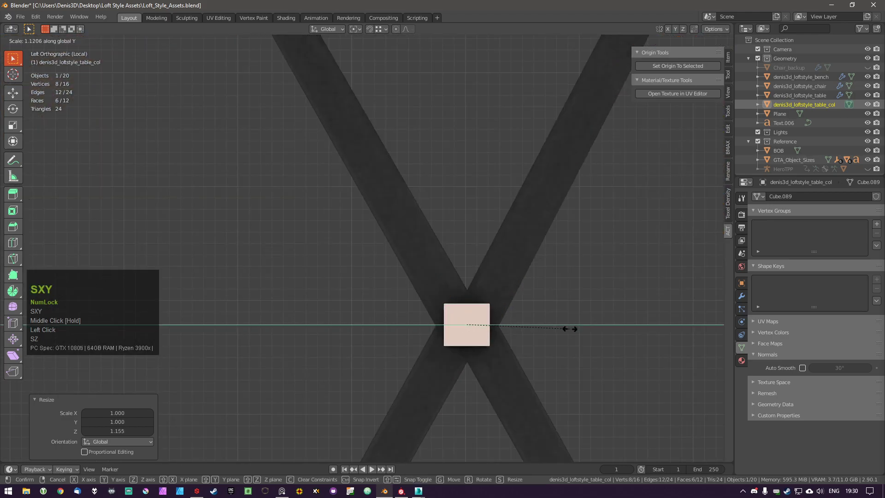
{"action": "left_click", "coordinate": [566, 329]}
Examine the collision mesh in Object Mode with the Face Orientation overlay and return to Edit Mode.
{"action": "middle_click_drag", "start_coordinate": [545, 332], "coordinate": [510, 347]}
{"action": "key", "text": "a"}
{"action": "scroll", "coordinate": [483, 340], "scroll_direction": "down", "scroll_amount": 3}
{"action": "key", "text": "a"}
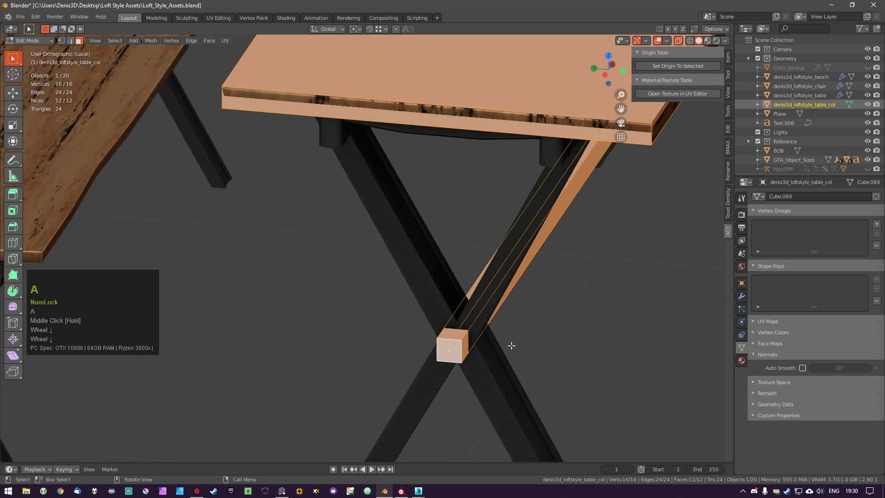
{"action": "key", "text": "Tab"}
{"action": "left_click", "coordinate": [668, 40]}
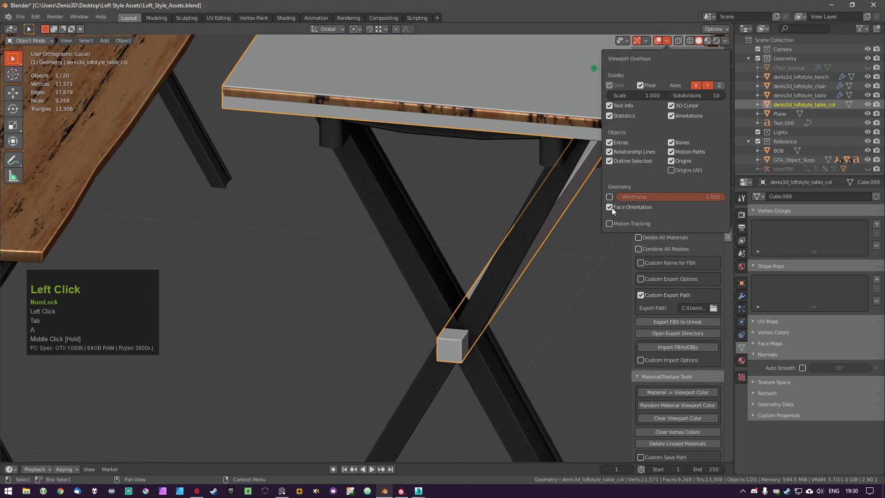
{"action": "key", "text": "a"}
{"action": "left_click", "coordinate": [448, 360]}
{"action": "middle_click_drag", "start_coordinate": [452, 358], "coordinate": [497, 306]}
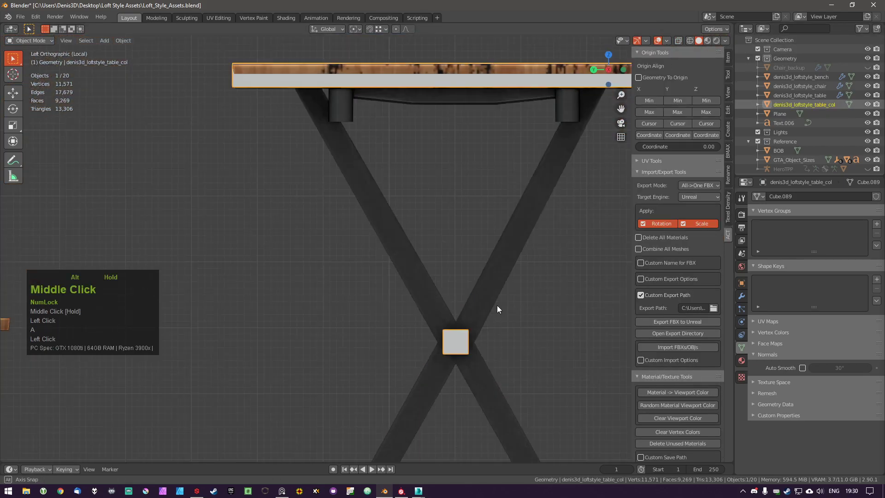
{"action": "key", "text": "Tab"}
{"action": "middle_click_drag", "start_coordinate": [435, 354], "coordinate": [462, 355]}
{"action": "scroll", "coordinate": [463, 351], "scroll_direction": "down", "scroll_amount": 1}
{"action": "middle_click_drag", "start_coordinate": [465, 319], "coordinate": [443, 311]}
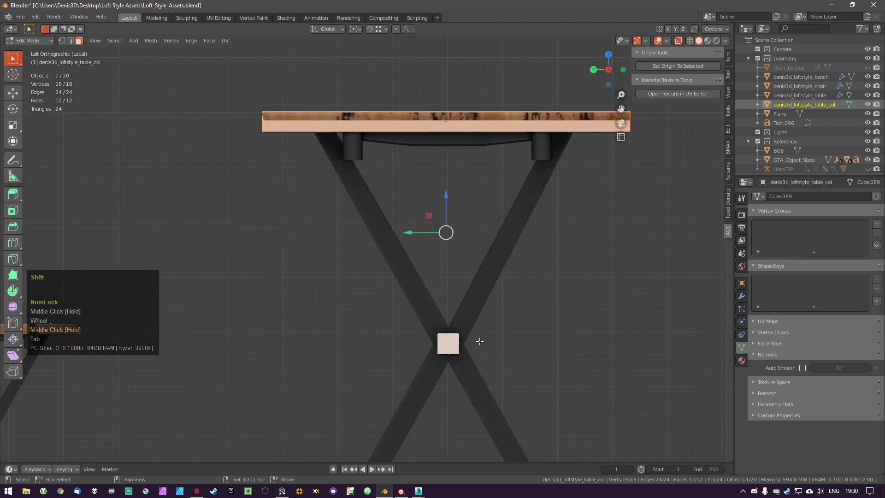
{"action": "key", "text": "shift+d"}
{"action": "right_click", "coordinate": [460, 335]}
{"action": "key", "text": "a"}
{"action": "key", "text": "l"}
{"action": "key", "text": "a"}
{"action": "key", "text": "a"}
{"action": "key", "text": "m"}
{"action": "key", "text": "a"}
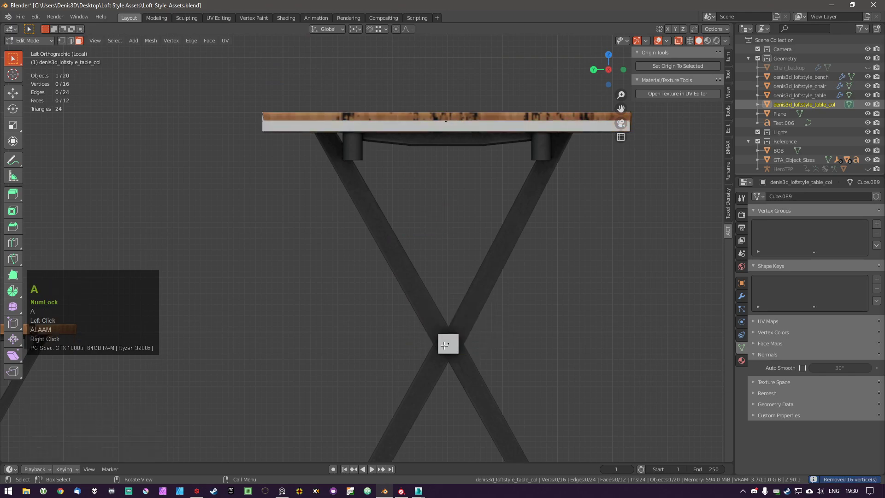
Duplicate the crossbar beam up to the support rail under the tabletop and lower the copy's bottom face to the rail's underside.
{"action": "key", "text": "l"}
{"action": "key", "text": "shift+d"}
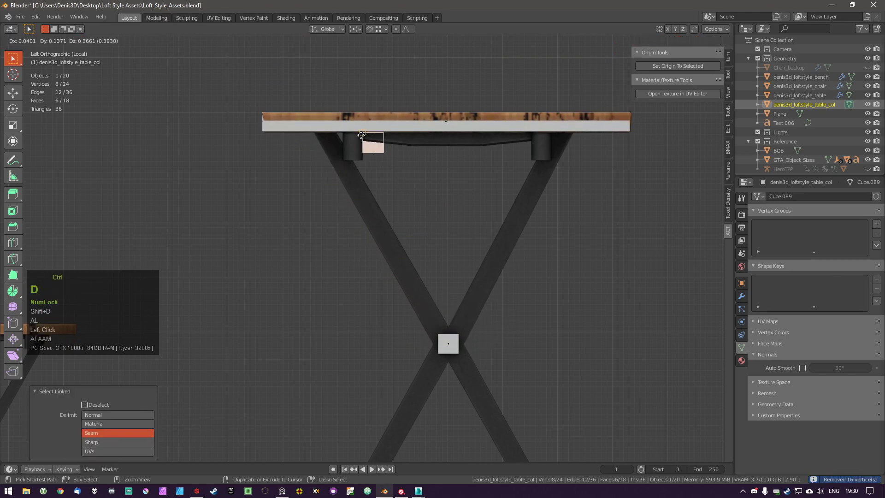
{"action": "left_click", "coordinate": [340, 135]}
{"action": "left_click", "coordinate": [353, 150]}
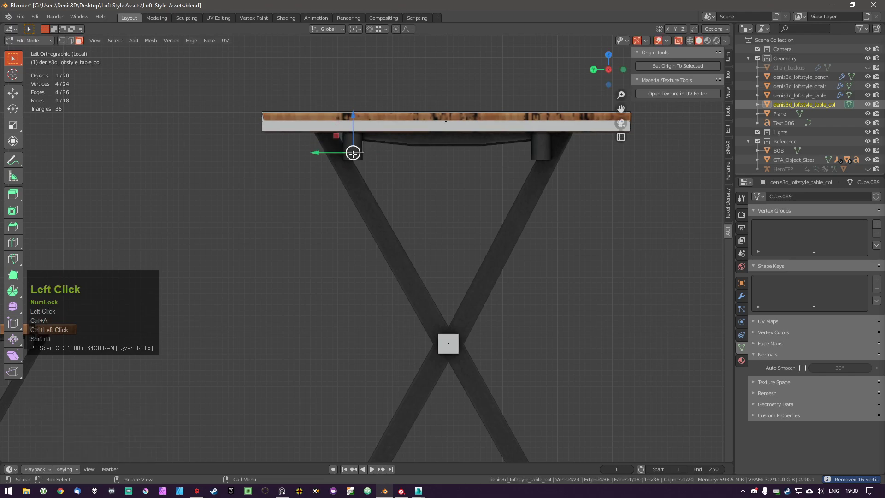
{"action": "key", "text": "g"}
{"action": "key", "text": "z"}
{"action": "left_click", "coordinate": [353, 162], "text": "ctrl"}
{"action": "key", "text": "ctrl+a"}
Move the rail beam's end face about -0.098 along X to the tabletop's end, and fine-tune it along X.
{"action": "middle_click_drag", "start_coordinate": [353, 162], "coordinate": [394, 159]}
{"action": "key", "text": "g"}
{"action": "middle_click", "coordinate": [390, 157]}
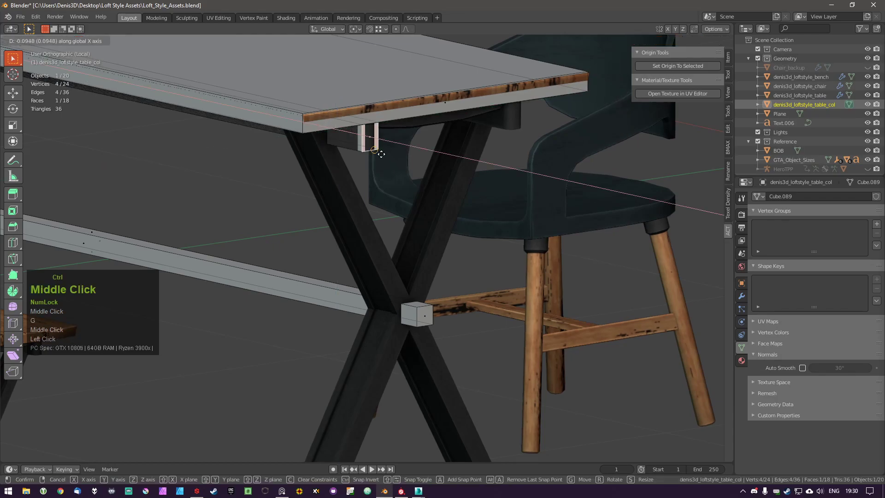
{"action": "left_click", "coordinate": [305, 134], "text": "ctrl"}
{"action": "middle_click_drag", "start_coordinate": [306, 134], "coordinate": [395, 152]}
{"action": "key", "text": "g"}
{"action": "middle_click", "coordinate": [394, 151]}
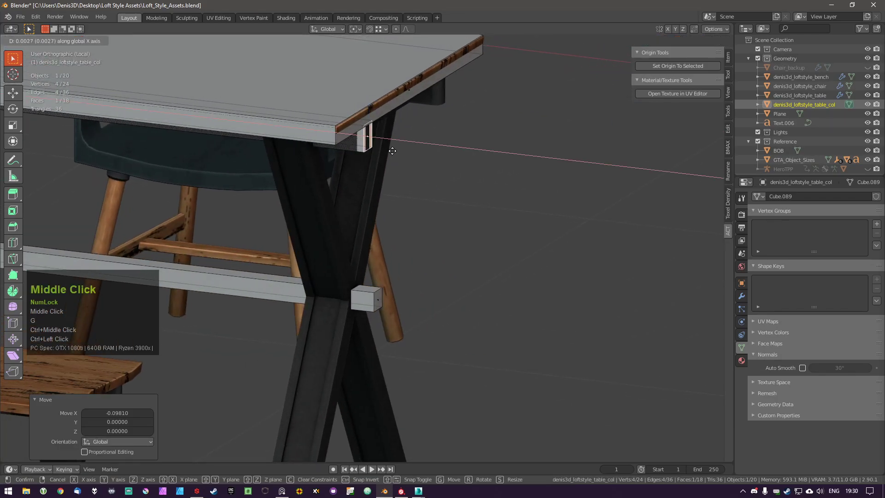
{"action": "left_click", "coordinate": [400, 150], "text": "shift"}
Duplicate the entire rail beam about -0.342 along Y onto the second support rail.
{"action": "middle_click_drag", "start_coordinate": [400, 149], "coordinate": [316, 133]}
{"action": "key", "text": "a"}
{"action": "key", "text": "a"}
{"action": "key", "text": "l"}
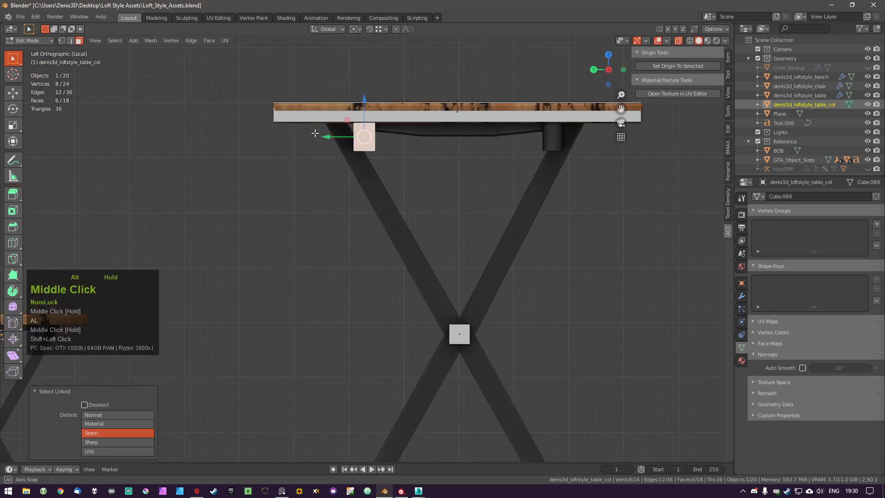
{"action": "middle_click_drag", "start_coordinate": [435, 166], "coordinate": [378, 170], "text": "shift"}
{"action": "key", "text": "shift+d"}
{"action": "middle_click", "coordinate": [454, 161]}
{"action": "left_click", "coordinate": [509, 149]}
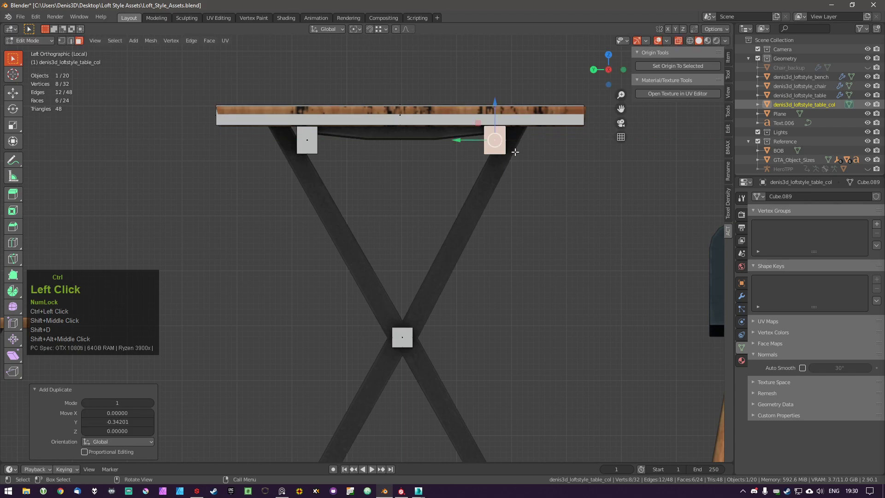
Nudge the duplicated rail beam slightly along Y to line it up with the second rail.
{"action": "scroll", "coordinate": [509, 147], "scroll_direction": "up", "scroll_amount": 2}
{"action": "key", "text": "g"}
{"action": "middle_click", "coordinate": [507, 144]}
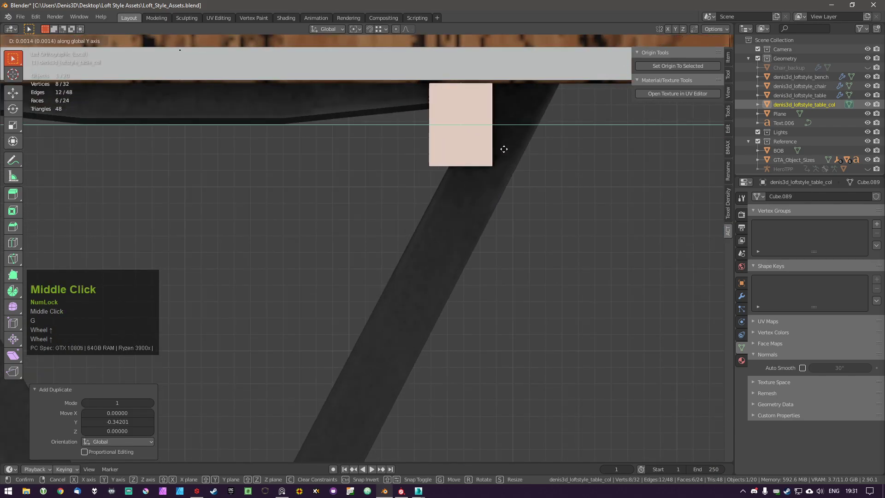
{"action": "left_click", "coordinate": [503, 147]}
Examine from below how the rail beams fit the support rails under the tabletop.
{"action": "key", "text": "a"}
{"action": "middle_click_drag", "start_coordinate": [460, 129], "coordinate": [378, 123]}
{"action": "middle_click_drag", "start_coordinate": [279, 179], "coordinate": [552, 308], "text": "shift"}
{"action": "scroll", "coordinate": [538, 296], "scroll_direction": "down", "scroll_amount": 3}
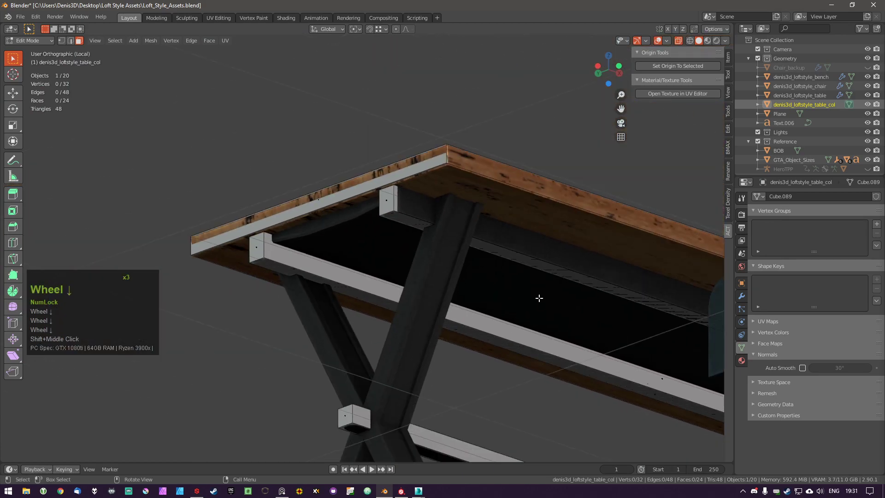
{"action": "left_click", "coordinate": [566, 296]}
{"action": "middle_click_drag", "start_coordinate": [619, 338], "coordinate": [486, 318], "text": "shift"}
{"action": "left_click", "coordinate": [533, 338]}
{"action": "left_click", "coordinate": [533, 338]}
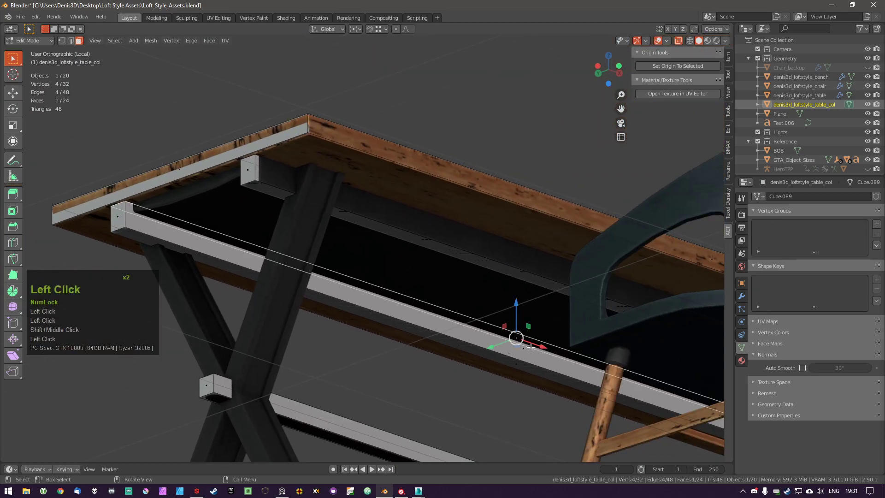
{"action": "middle_click_drag", "start_coordinate": [549, 325], "coordinate": [530, 313]}
{"action": "scroll", "coordinate": [531, 313], "scroll_direction": "down", "scroll_amount": 5}
{"action": "key", "text": "a"}
Move the bottom face of the tabletop slab slightly along Z to fit the table's underside.
{"action": "middle_click_drag", "start_coordinate": [460, 320], "coordinate": [450, 386]}
{"action": "left_click", "coordinate": [453, 340]}
{"action": "key", "text": "g"}
{"action": "key", "text": "z"}
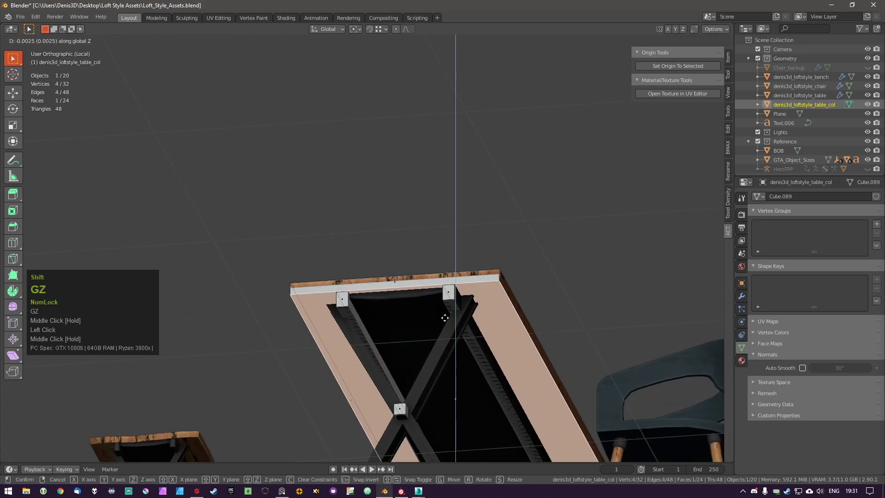
{"action": "left_click", "coordinate": [449, 319]}
{"action": "key", "text": "a"}
{"action": "middle_click_drag", "start_coordinate": [449, 320], "coordinate": [431, 333]}
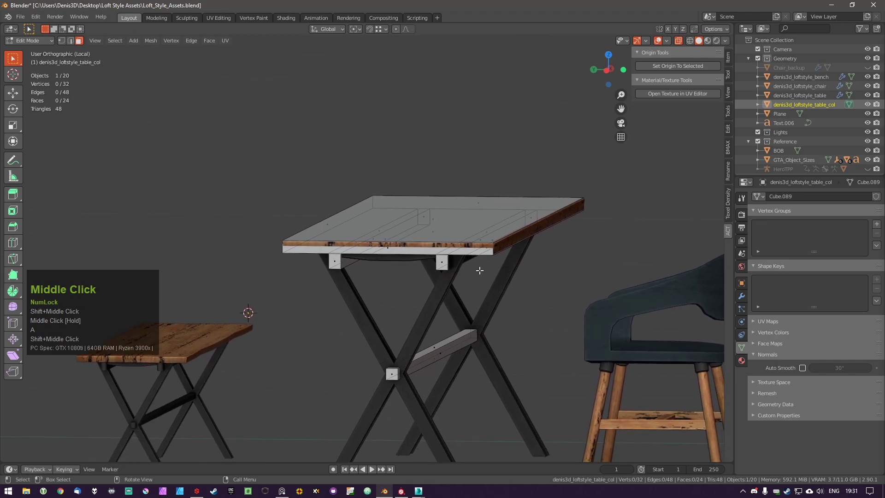
Move the end faces of both rail beams at the table's opposite end along X to fit the support rails.
{"action": "key", "text": "l"}
{"action": "middle_click_drag", "start_coordinate": [441, 220], "coordinate": [600, 279]}
{"action": "key", "text": "a"}
{"action": "key", "text": "g"}
{"action": "middle_click", "coordinate": [600, 278]}
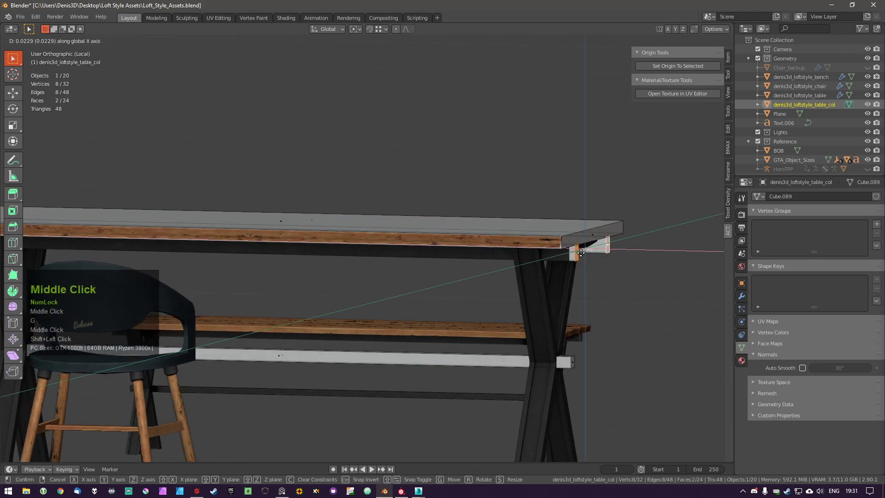
{"action": "left_click", "coordinate": [563, 252]}
{"action": "middle_click_drag", "start_coordinate": [564, 253], "coordinate": [437, 281]}
Shift the entire rail beam on the chair side about -0.0018 along Y to center it over its support rail.
{"action": "left_click", "coordinate": [604, 261]}
{"action": "key", "text": "a"}
{"action": "key", "text": "l"}
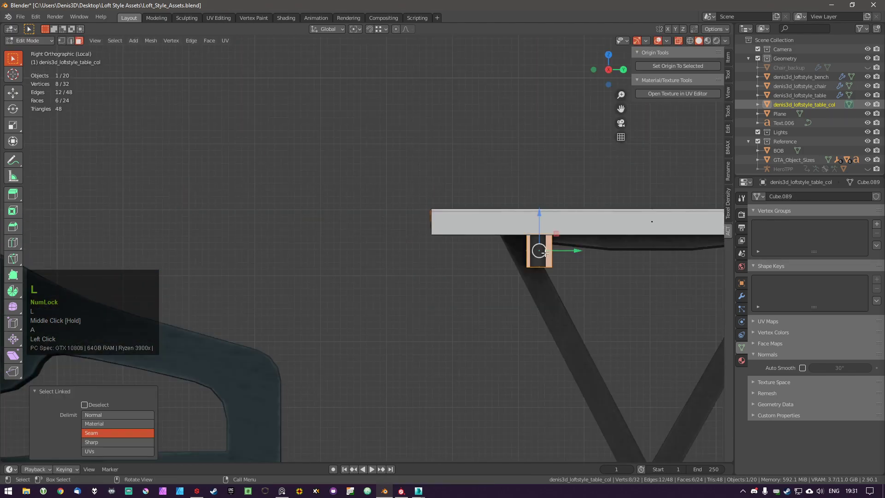
{"action": "key", "text": "g"}
{"action": "middle_click", "coordinate": [581, 259], "text": "shift"}
{"action": "left_click", "coordinate": [597, 263], "text": "shift"}
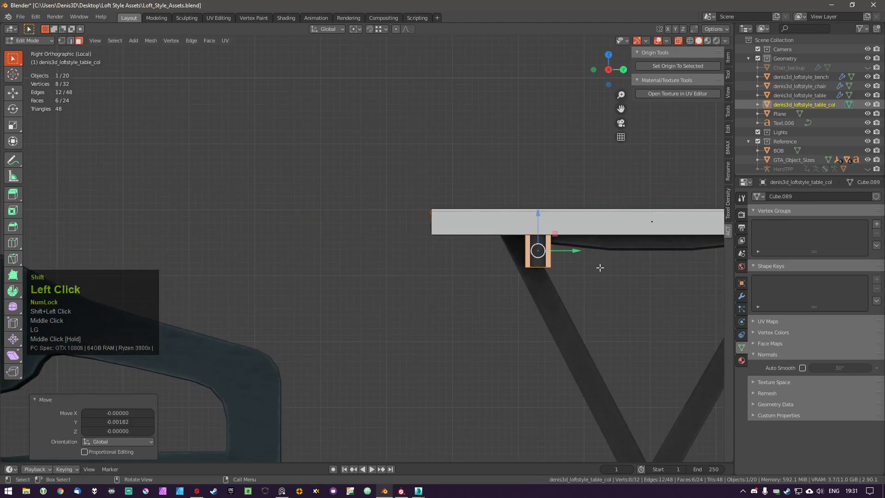
Shift the other rail beam about 0.001 along Y to center it over its support rail.
{"action": "middle_click_drag", "start_coordinate": [596, 263], "coordinate": [395, 286], "text": "shift"}
{"action": "key", "text": "a"}
{"action": "key", "text": "l"}
{"action": "scroll", "coordinate": [528, 251], "scroll_direction": "up", "scroll_amount": 2}
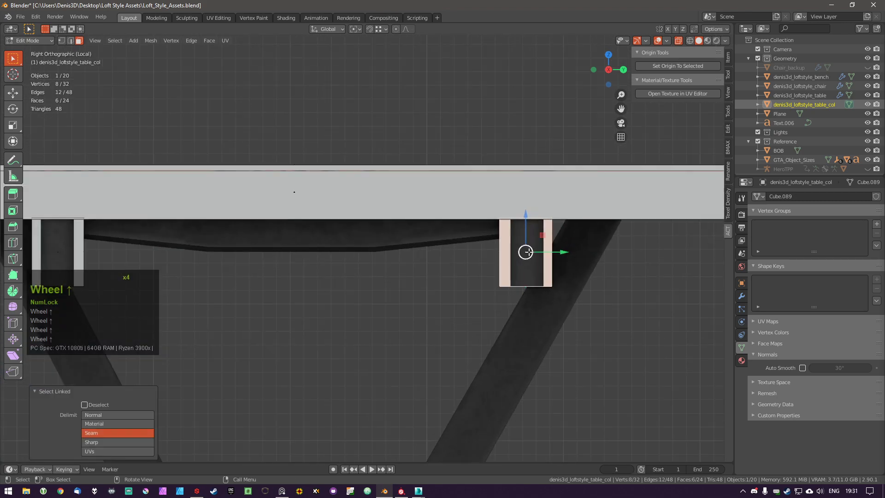
{"action": "key", "text": "g"}
{"action": "middle_click", "coordinate": [528, 252]}
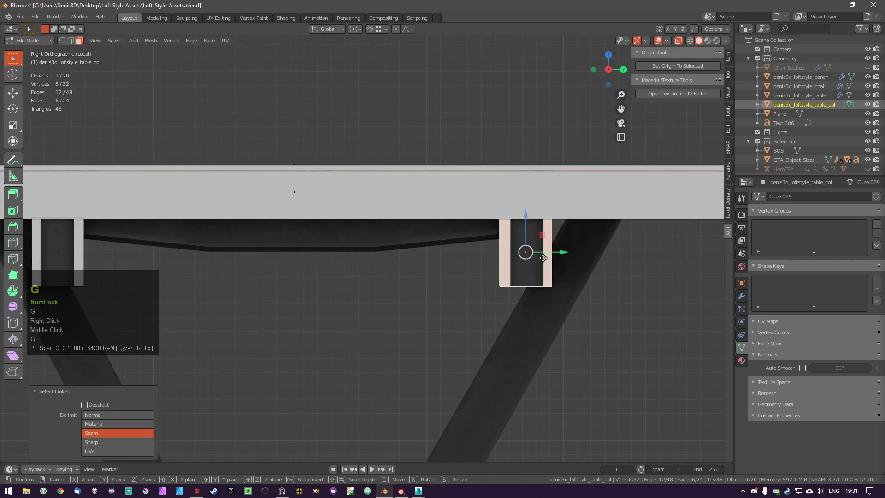
{"action": "left_click", "coordinate": [543, 257]}
{"action": "key", "text": "s"}
{"action": "right_click", "coordinate": [594, 331]}
{"action": "key", "text": "s"}
{"action": "key", "text": "y"}
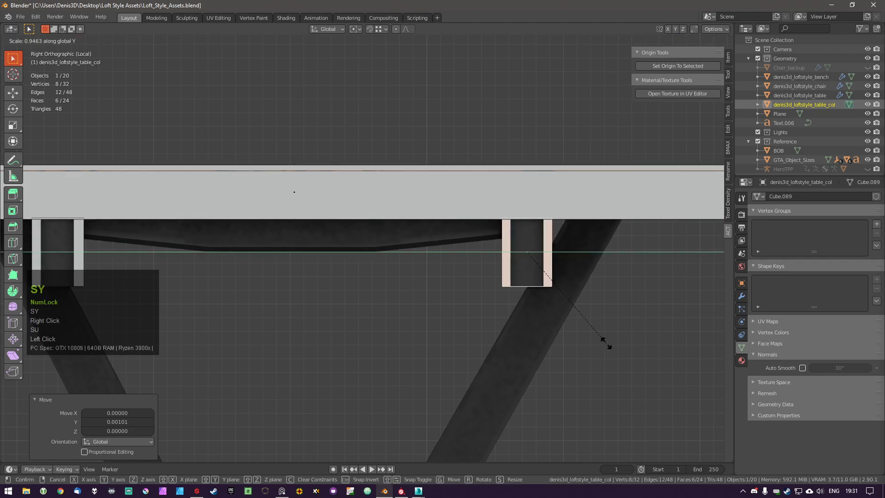
{"action": "right_click", "coordinate": [606, 340]}
Examine the collision boxes around the tabletop, rails, crossbar and crossed legs from several sides.
{"action": "middle_click_drag", "start_coordinate": [397, 276], "coordinate": [446, 279], "text": "shift"}
{"action": "scroll", "coordinate": [475, 316], "scroll_direction": "down", "scroll_amount": 3}
{"action": "key", "text": "a"}
{"action": "middle_click_drag", "start_coordinate": [475, 316], "coordinate": [369, 285]}
{"action": "scroll", "coordinate": [422, 328], "scroll_direction": "down", "scroll_amount": 5}
{"action": "middle_click_drag", "start_coordinate": [369, 285], "coordinate": [316, 293], "text": "shift"}
{"action": "middle_click_drag", "start_coordinate": [316, 293], "coordinate": [272, 252]}
{"action": "scroll", "coordinate": [272, 252], "scroll_direction": "up", "scroll_amount": 3}
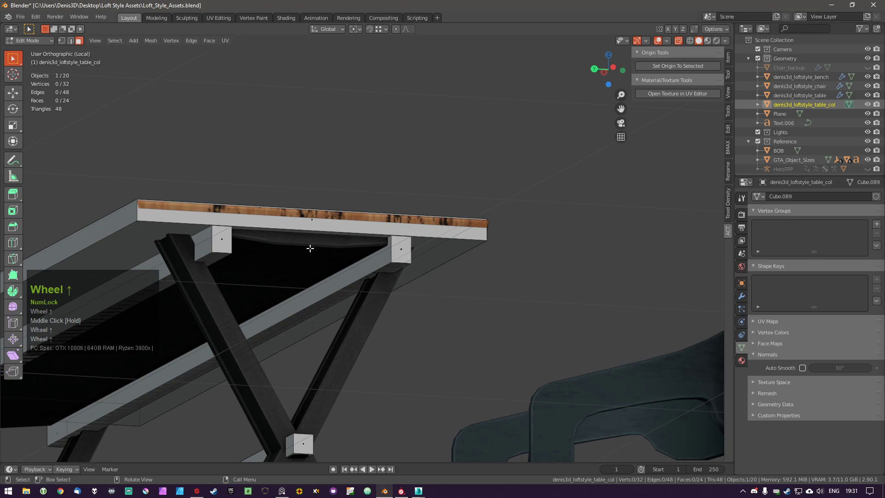
{"action": "middle_click_drag", "start_coordinate": [286, 265], "coordinate": [313, 312], "text": "shift"}
{"action": "scroll", "coordinate": [347, 277], "scroll_direction": "down", "scroll_amount": 3}
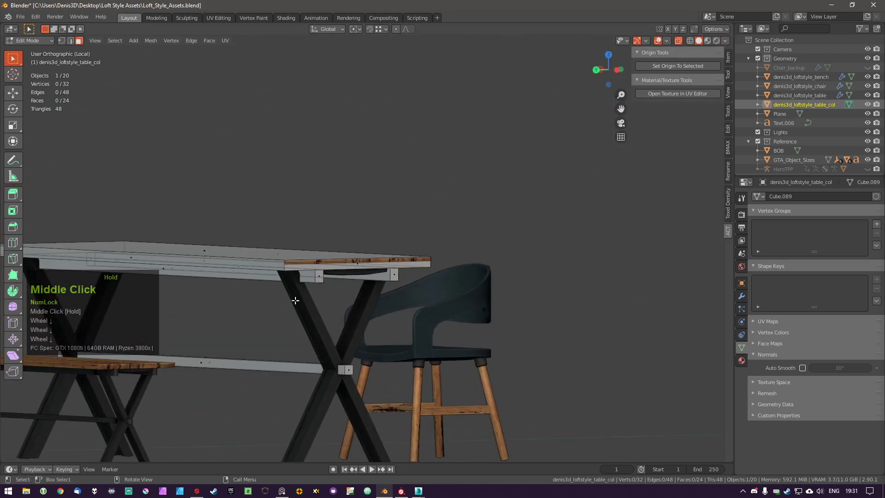
{"action": "middle_click_drag", "start_coordinate": [348, 370], "coordinate": [336, 238], "text": "shift"}
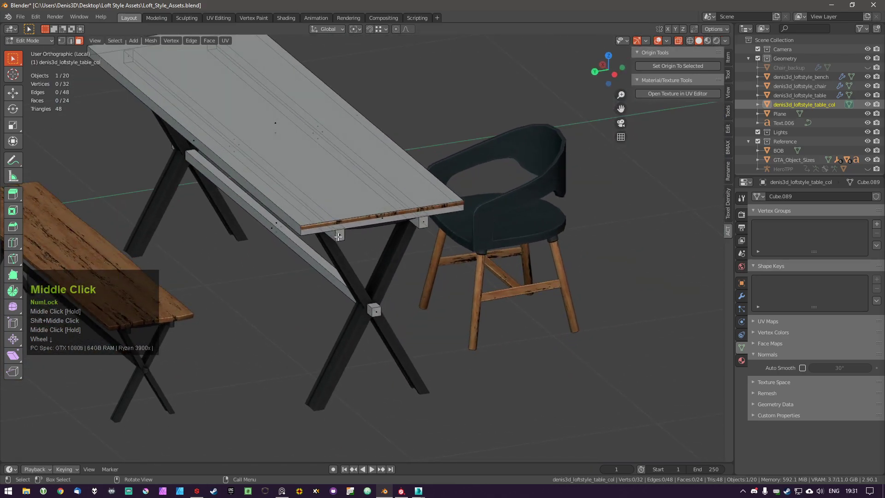
Duplicate the rail beam on the bench side about -0.566 along X and rotate the copy 90° about Y.
{"action": "key", "text": "l"}
{"action": "key", "text": "shift+d"}
{"action": "middle_click", "coordinate": [400, 316], "text": "shift"}
{"action": "left_click", "coordinate": [409, 346]}
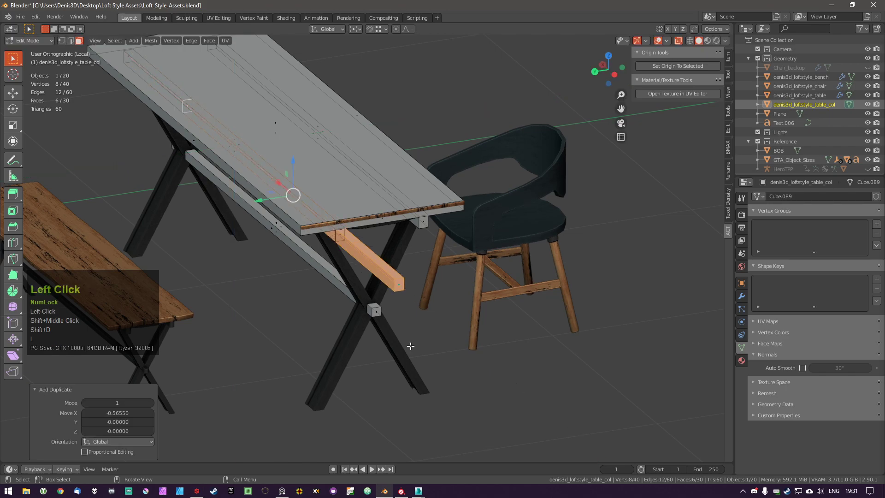
{"action": "key", "text": "r"}
{"action": "key", "text": "x"}
{"action": "key", "text": "KP_9"}
{"action": "key", "text": "KP_0"}
{"action": "key", "text": "y"}
{"action": "key", "text": "KP_Enter"}
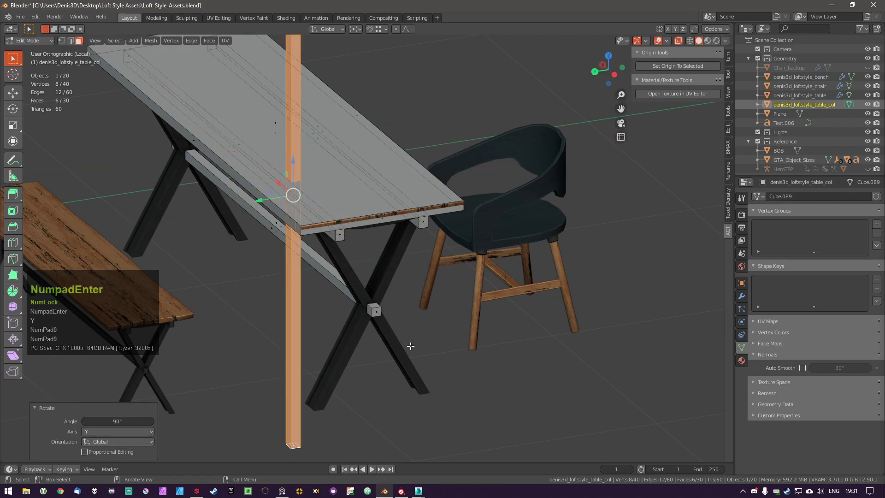
Move the upright beam to the foot of the crossed leg, ending with a snapped move of about -0.322 X, 0.041 Y and 0.274 Z.
{"action": "key", "text": "g"}
{"action": "middle_click", "coordinate": [322, 408]}
{"action": "left_click", "coordinate": [314, 402], "text": "ctrl"}
{"action": "key", "text": "g"}
{"action": "left_click", "coordinate": [313, 416], "text": "ctrl"}
{"action": "middle_click_drag", "start_coordinate": [313, 410], "coordinate": [397, 408]}
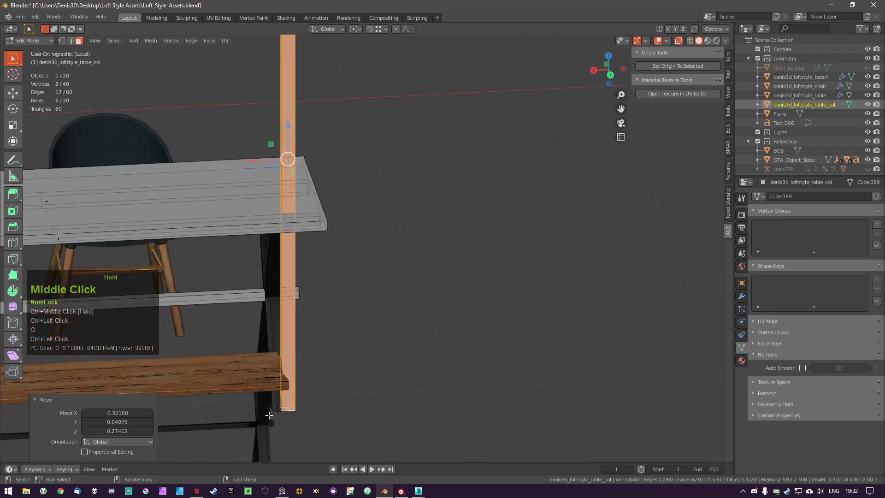
{"action": "key", "text": "a"}
{"action": "left_click", "coordinate": [278, 408]}
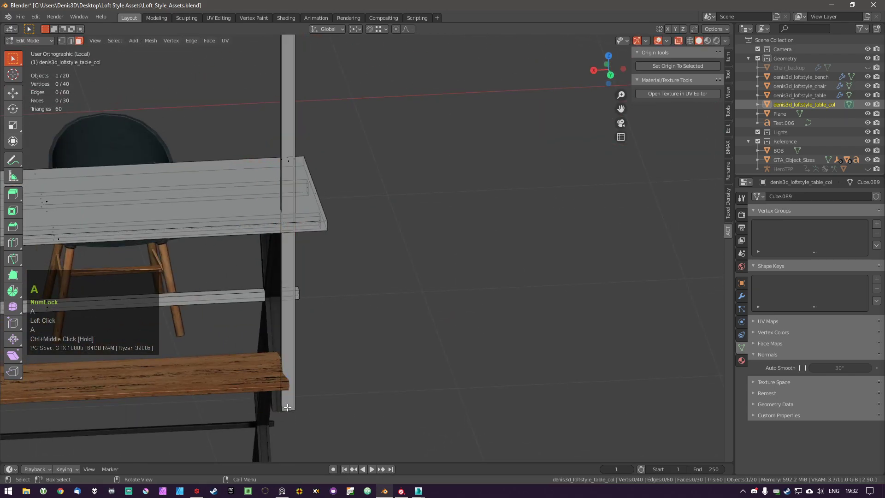
Move the upright beam about -0.106 along X to line it up with the crossed leg.
{"action": "key", "text": "l"}
{"action": "middle_click_drag", "start_coordinate": [268, 417], "coordinate": [332, 421]}
{"action": "key", "text": "g"}
{"action": "middle_click", "coordinate": [321, 422]}
{"action": "left_click", "coordinate": [304, 418]}
{"action": "key", "text": "g"}
{"action": "middle_click", "coordinate": [301, 415]}
{"action": "left_click", "coordinate": [300, 414], "text": "ctrl"}
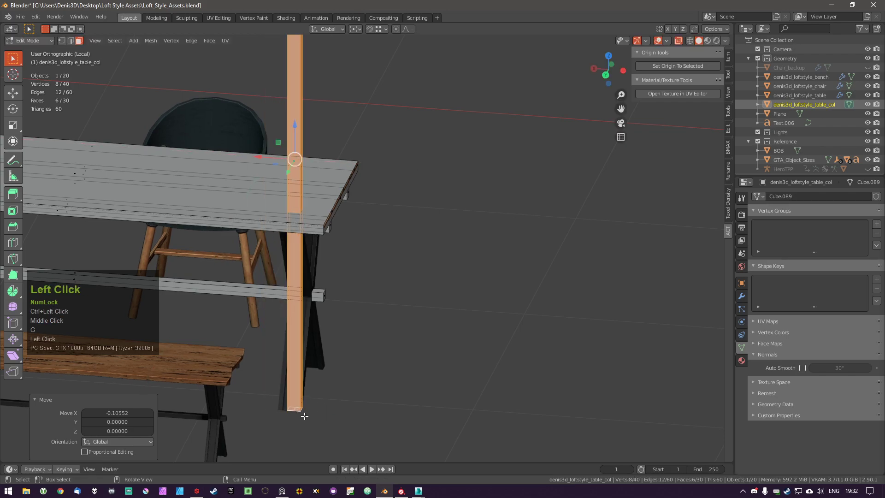
Widen the upright beam along X to match the leg, scaling from its active bottom corner vertex.
{"action": "key", "text": "Tab"}
{"action": "left_click", "coordinate": [306, 417], "text": "shift"}
{"action": "left_click", "coordinate": [312, 419], "text": "shift"}
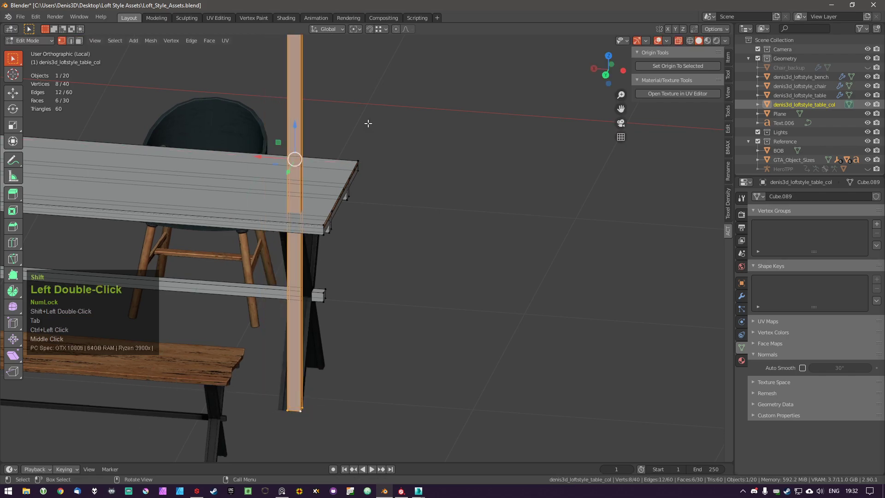
{"action": "left_click", "coordinate": [341, 29]}
{"action": "left_click", "coordinate": [339, 28]}
{"action": "left_click", "coordinate": [357, 28]}
{"action": "left_click", "coordinate": [372, 79]}
{"action": "key", "text": "s"}
{"action": "key", "text": "x"}
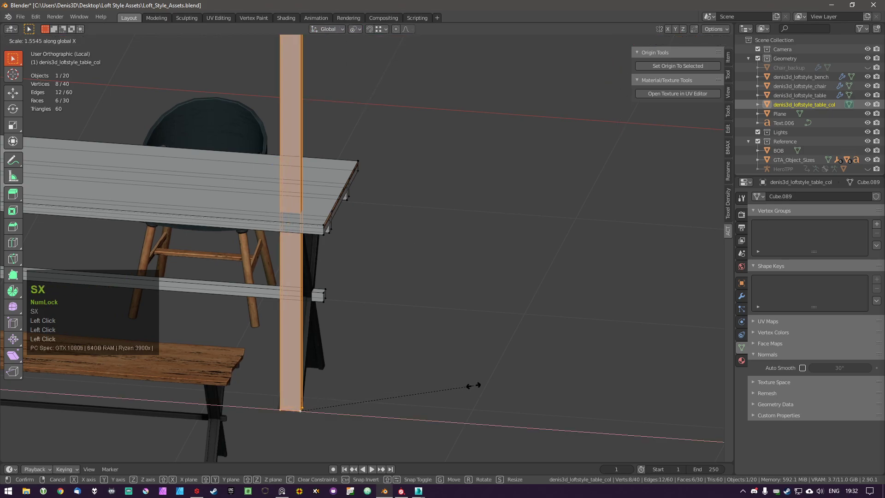
{"action": "left_click", "coordinate": [495, 390]}
Shift the upright beam's top end about -1.152 along Y so that the beam slants along the crossed leg.
{"action": "middle_click_drag", "start_coordinate": [406, 282], "coordinate": [311, 258]}
{"action": "middle_click_drag", "start_coordinate": [417, 99], "coordinate": [387, 208], "text": "shift"}
{"action": "scroll", "coordinate": [387, 209], "scroll_direction": "down", "scroll_amount": 1}
{"action": "scroll", "coordinate": [387, 209], "scroll_direction": "down", "scroll_amount": 2}
{"action": "key", "text": "a"}
{"action": "key", "text": "b"}
{"action": "left_click_drag", "start_coordinate": [332, 73], "coordinate": [378, 93]}
{"action": "key", "text": "g"}
{"action": "middle_click", "coordinate": [463, 243]}
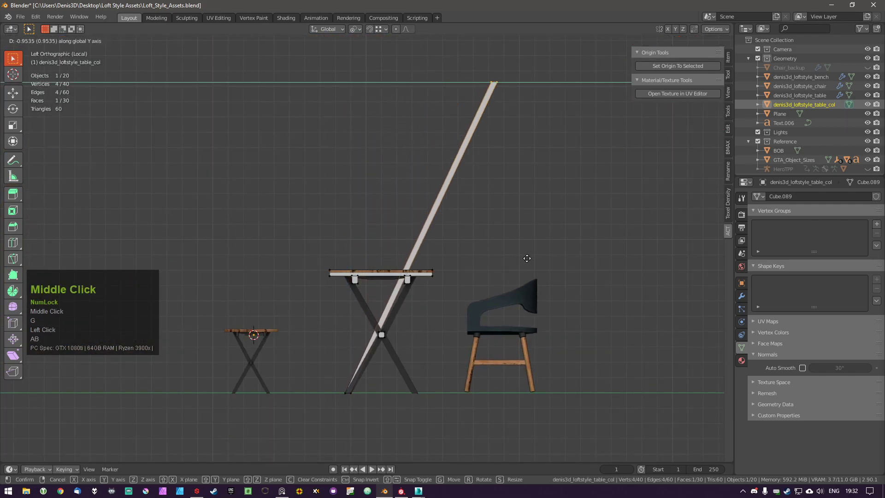
{"action": "left_click", "coordinate": [557, 268]}
Edge-slide the slanted beam's top end down toward the tabletop with a factor of about -0.625.
{"action": "key", "text": "g"}
{"action": "key", "text": "g"}
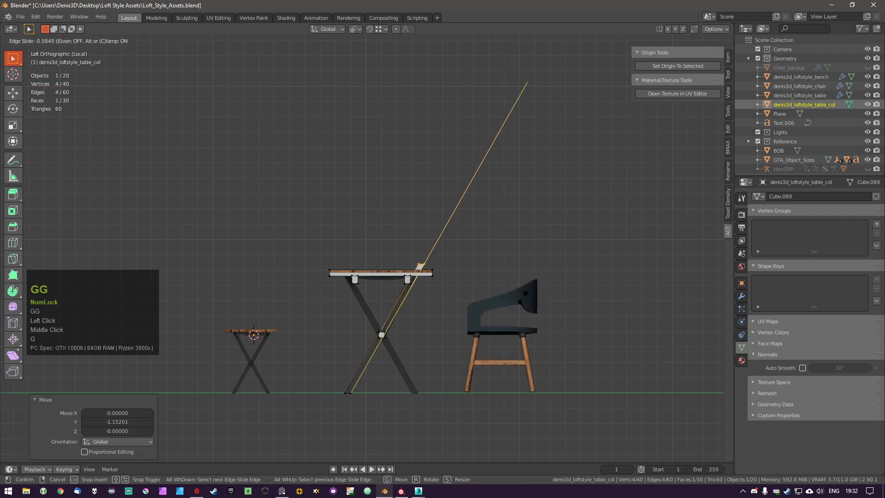
{"action": "left_click", "coordinate": [527, 83]}
{"action": "scroll", "coordinate": [410, 272], "scroll_direction": "up", "scroll_amount": 9}
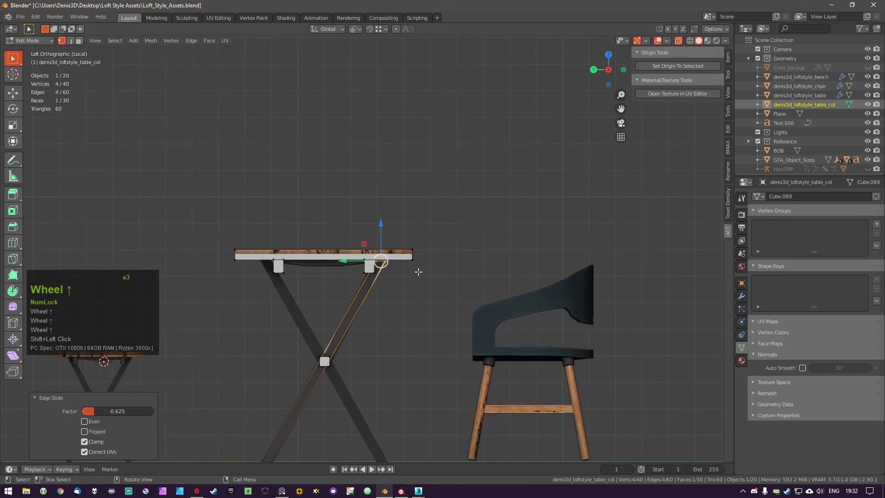
Snap the slanted beam's top end 0.00384 up along Z to the tabletop's underside and adjust it along Y to the leg.
{"action": "key", "text": "g"}
{"action": "key", "text": "shift+z"}
{"action": "right_click", "coordinate": [443, 241]}
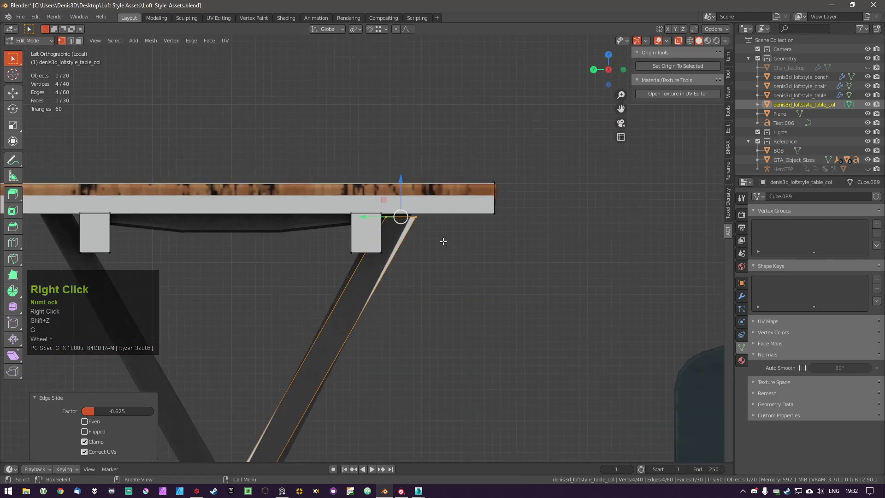
{"action": "key", "text": "g"}
{"action": "key", "text": "z"}
{"action": "middle_click", "coordinate": [470, 232]}
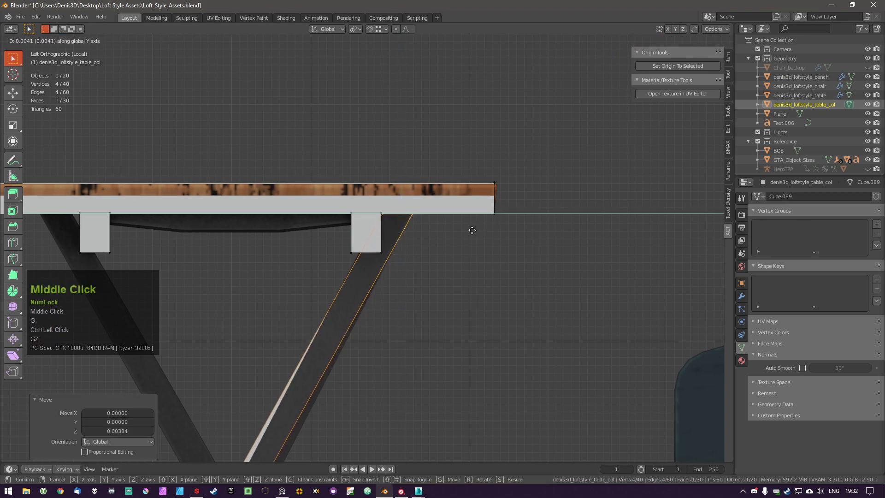
{"action": "left_click", "coordinate": [470, 231]}
Try to add a loop cut to the slanted beam at the crossbar and shift it about -0.015 along Y.
{"action": "scroll", "coordinate": [309, 387], "scroll_direction": "down", "scroll_amount": 3}
{"action": "middle_click_drag", "start_coordinate": [290, 437], "coordinate": [375, 251], "text": "shift"}
{"action": "scroll", "coordinate": [378, 280], "scroll_direction": "down", "scroll_amount": 2}
{"action": "key", "text": "a"}
{"action": "scroll", "coordinate": [364, 287], "scroll_direction": "up", "scroll_amount": 2}
{"action": "key", "text": "ctrl+r"}
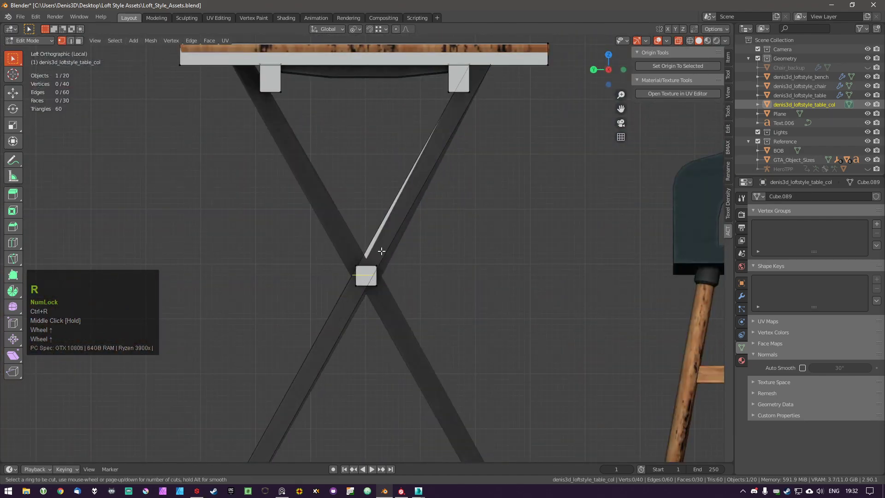
{"action": "left_click", "coordinate": [376, 252]}
{"action": "right_click", "coordinate": [398, 267]}
{"action": "key", "text": "g"}
{"action": "middle_click", "coordinate": [390, 275]}
{"action": "left_click", "coordinate": [387, 277], "text": "ctrl"}
{"action": "key", "text": "g"}
{"action": "middle_click", "coordinate": [415, 286]}
{"action": "right_click", "coordinate": [413, 289]}
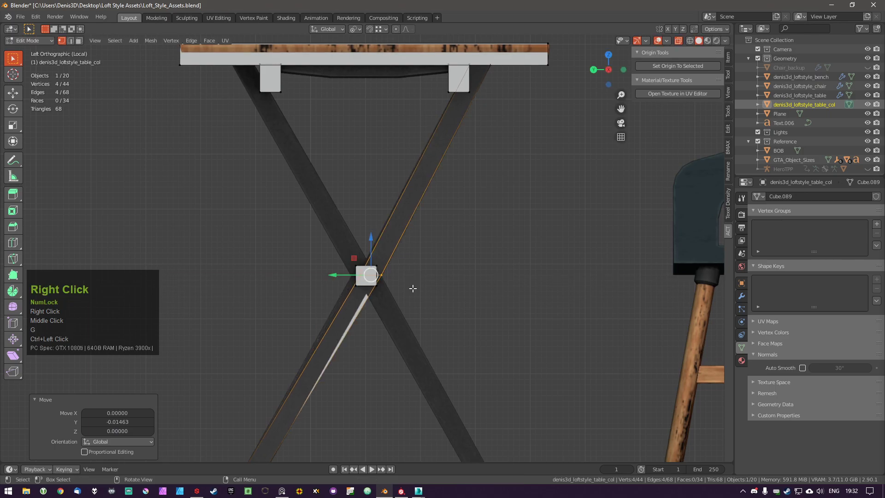
Undo the loop cut and its shift along Y on the slanted beam.
{"action": "scroll", "coordinate": [410, 291], "scroll_direction": "down", "scroll_amount": 2}
{"action": "key", "text": "ctrl+z"}
{"action": "key", "text": "ctrl+z"}
{"action": "scroll", "coordinate": [402, 293], "scroll_direction": "up", "scroll_amount": 2}
{"action": "key", "text": "ctrl+z"}
{"action": "key", "text": "ctrl+z"}
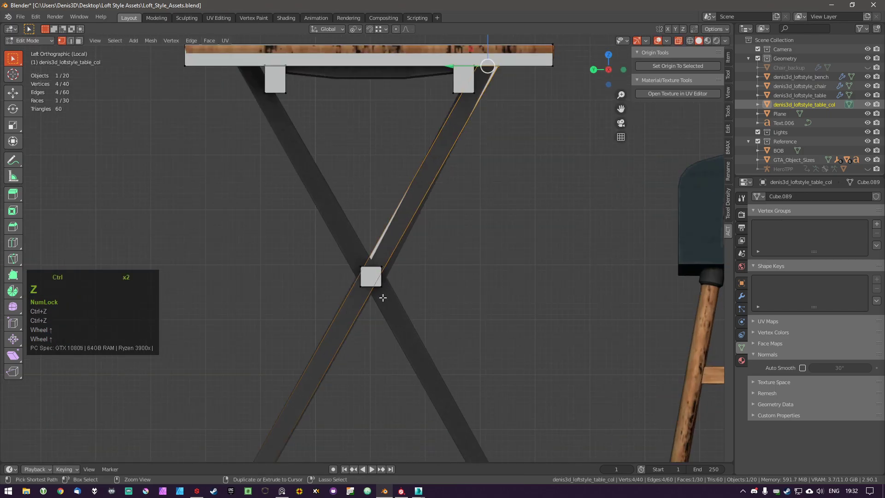
Try to add a centered loop cut to the slanted beam and rotate it about Y, then undo the cut.
{"action": "key", "text": "a"}
{"action": "middle_click_drag", "start_coordinate": [372, 321], "coordinate": [391, 294], "text": "shift"}
{"action": "key", "text": "ctrl+r"}
{"action": "left_click", "coordinate": [380, 259]}
{"action": "right_click", "coordinate": [379, 259]}
{"action": "key", "text": "r"}
{"action": "key", "text": "y"}
{"action": "right_click", "coordinate": [425, 281]}
{"action": "key", "text": "ctrl+z"}
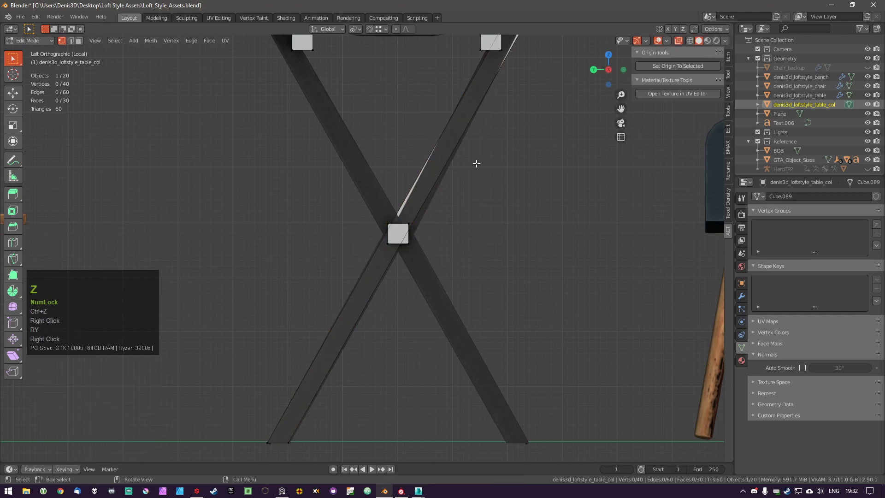
{"action": "middle_click_drag", "start_coordinate": [523, 97], "coordinate": [486, 180], "text": "shift"}
{"action": "scroll", "coordinate": [486, 180], "scroll_direction": "down", "scroll_amount": 1, "text": "shift"}
{"action": "key", "text": "b"}
{"action": "left_click_drag", "start_coordinate": [438, 115], "coordinate": [516, 142]}
{"action": "key", "text": "g"}
{"action": "right_click", "coordinate": [487, 152]}
{"action": "key", "text": "a"}
Edge-slide the slanted beam's top end down to just below the crossbar with a factor of about -0.541.
{"action": "scroll", "coordinate": [464, 109], "scroll_direction": "up", "scroll_amount": 5}
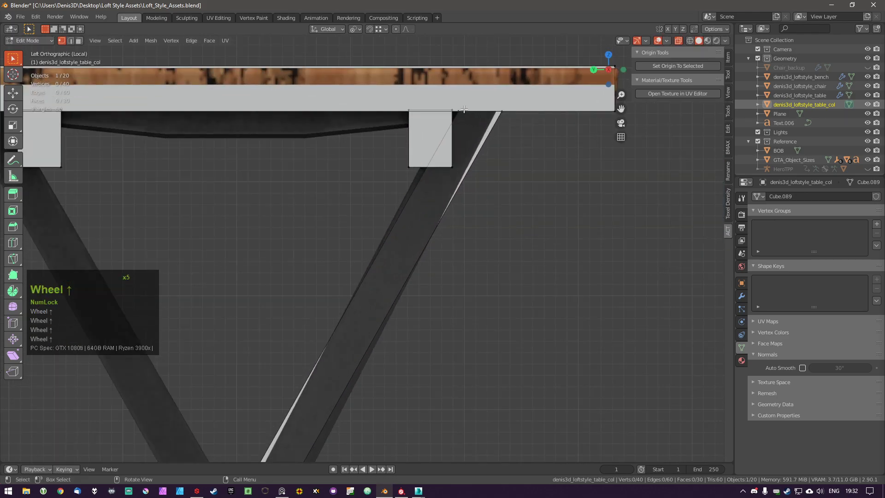
{"action": "left_click", "coordinate": [506, 117]}
{"action": "scroll", "coordinate": [492, 217], "scroll_direction": "down", "scroll_amount": 2}
{"action": "middle_click", "coordinate": [492, 217], "text": "shift"}
{"action": "key", "text": "g"}
{"action": "key", "text": "g"}
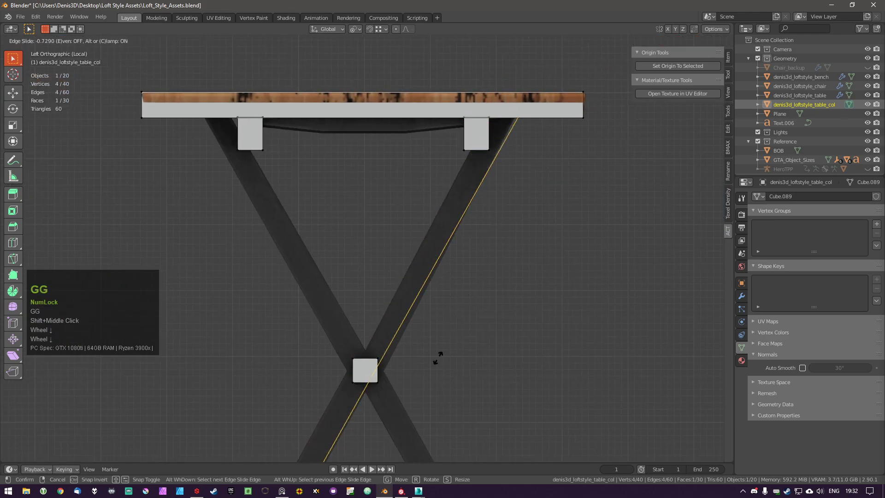
{"action": "left_click", "coordinate": [476, 316]}
{"action": "scroll", "coordinate": [454, 231], "scroll_direction": "down", "scroll_amount": 3}
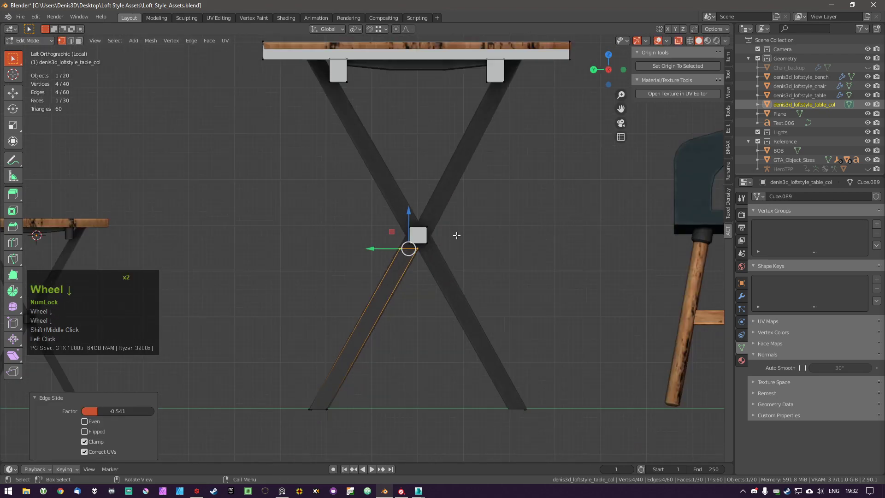
Rotate the shortened beam's upper end 55° and move it about -0.010 along Y and 0.013 along Z, fine-tuning it at the leg crossing.
{"action": "key", "text": "r"}
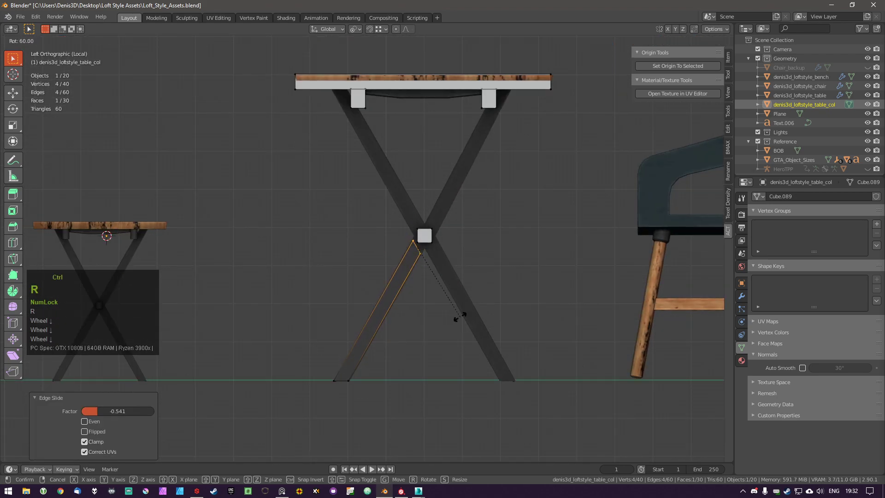
{"action": "left_click", "coordinate": [465, 316]}
{"action": "scroll", "coordinate": [405, 247], "scroll_direction": "up", "scroll_amount": 4}
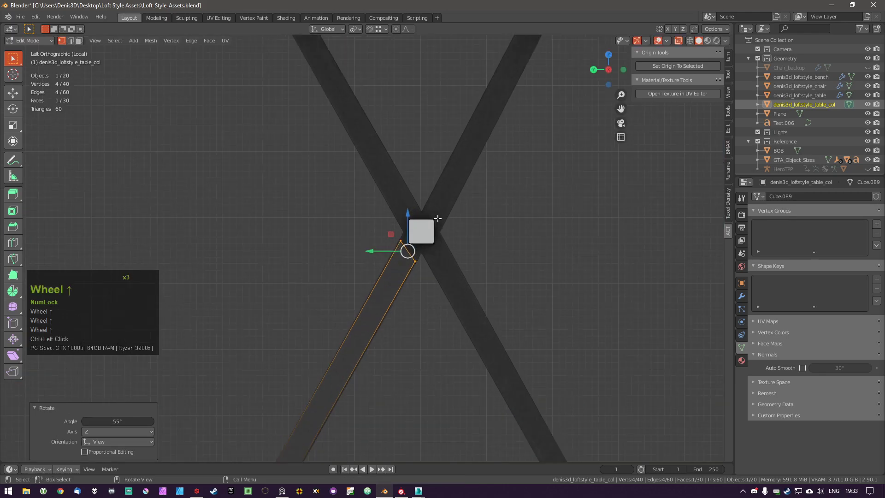
{"action": "key", "text": "g"}
{"action": "key", "text": "shift+z"}
{"action": "key", "text": "shift+y"}
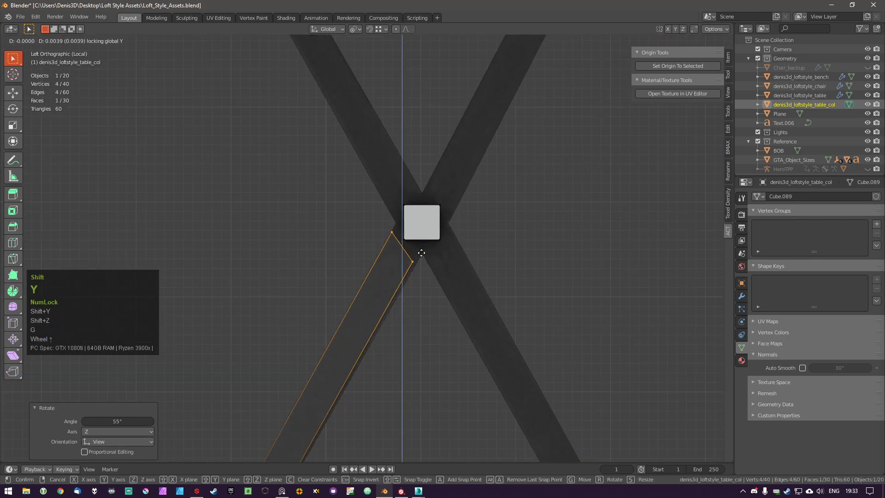
{"action": "key", "text": "shift+x"}
{"action": "key", "text": "shift+x"}
{"action": "left_click", "coordinate": [421, 252], "text": "ctrl"}
{"action": "key", "text": "g"}
{"action": "key", "text": "shift+x"}
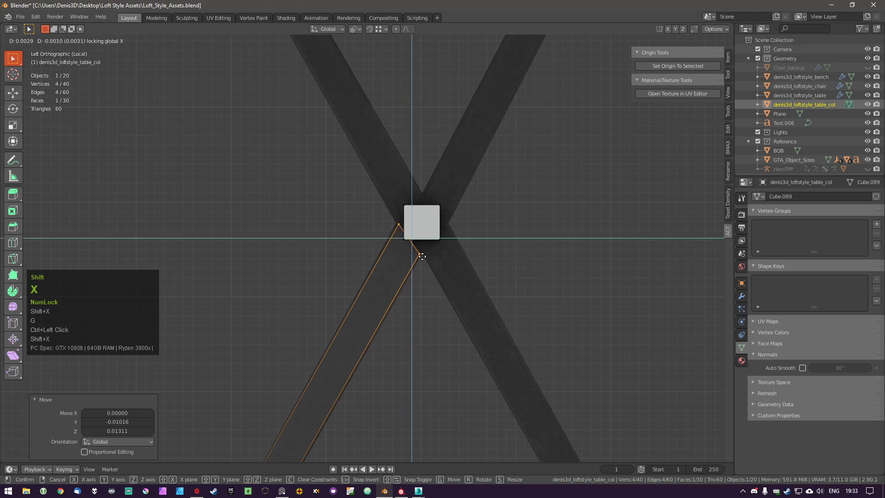
{"action": "left_click", "coordinate": [422, 256]}
Duplicate the whole lower leg beam in place and mirror the copy by scaling it -1 along Y.
{"action": "scroll", "coordinate": [415, 247], "scroll_direction": "down", "scroll_amount": 3}
{"action": "key", "text": "a"}
{"action": "middle_click_drag", "start_coordinate": [411, 253], "coordinate": [380, 272]}
{"action": "key", "text": "l"}
{"action": "middle_click_drag", "start_coordinate": [436, 252], "coordinate": [403, 297], "text": "shift"}
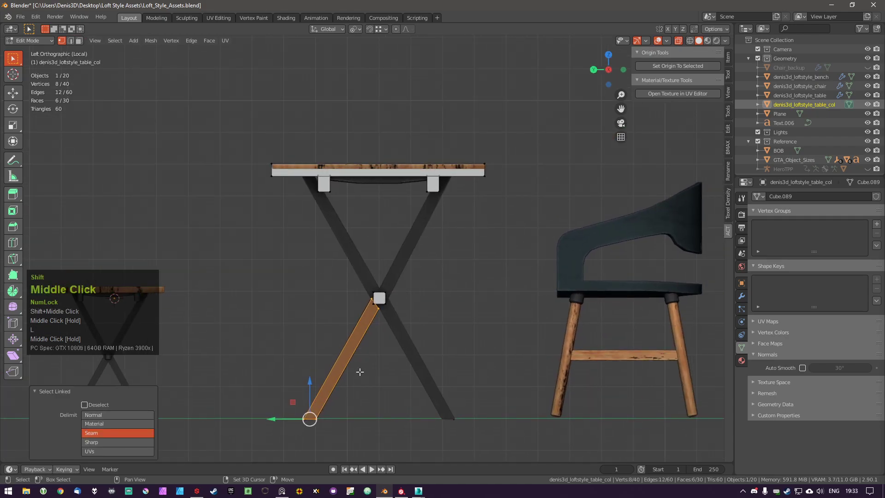
{"action": "key", "text": "shift+d"}
{"action": "right_click", "coordinate": [434, 297]}
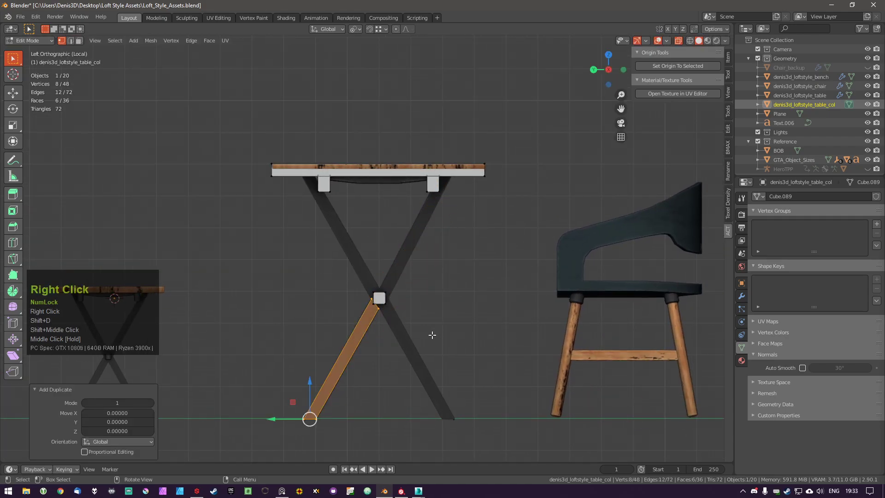
{"action": "key", "text": "s"}
{"action": "key", "text": "x"}
{"action": "key", "text": "KP_Subtract"}
{"action": "key", "text": "KP_1"}
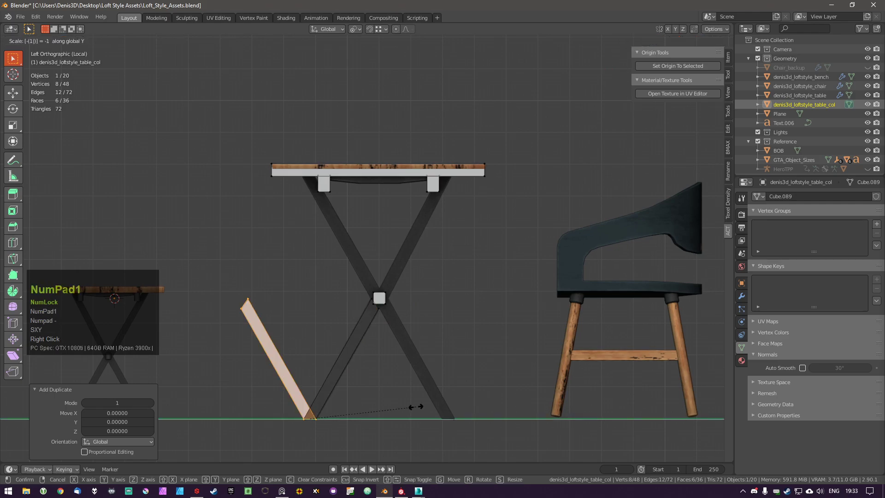
{"action": "key", "text": "KP_Enter"}
Move the mirrored beam about -0.437 along Y onto the opposite lower leg.
{"action": "key", "text": "g"}
{"action": "middle_click", "coordinate": [399, 439]}
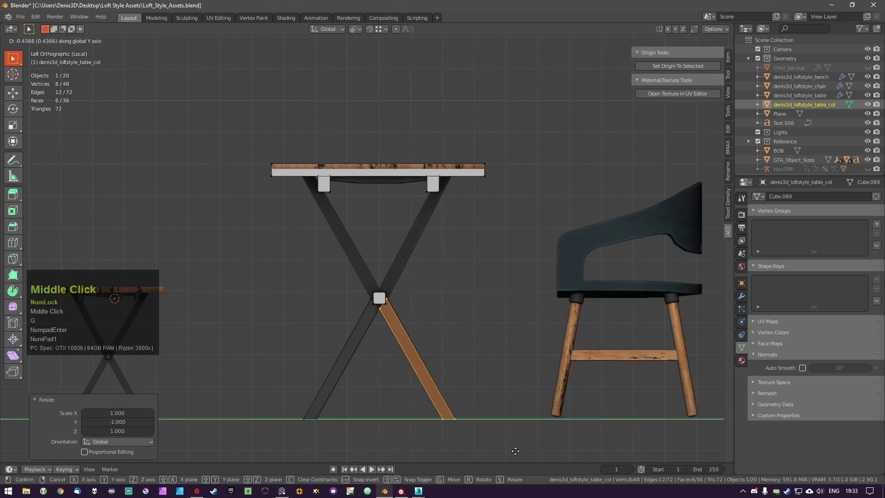
{"action": "left_click", "coordinate": [543, 452], "text": "shift"}
Move the mirrored beam's upper end face about 0.235 along Y and 0.394 along Z to extend it to the tabletop's underside.
{"action": "key", "text": "a"}
{"action": "scroll", "coordinate": [382, 314], "scroll_direction": "up", "scroll_amount": 3}
{"action": "key", "text": "Tab"}
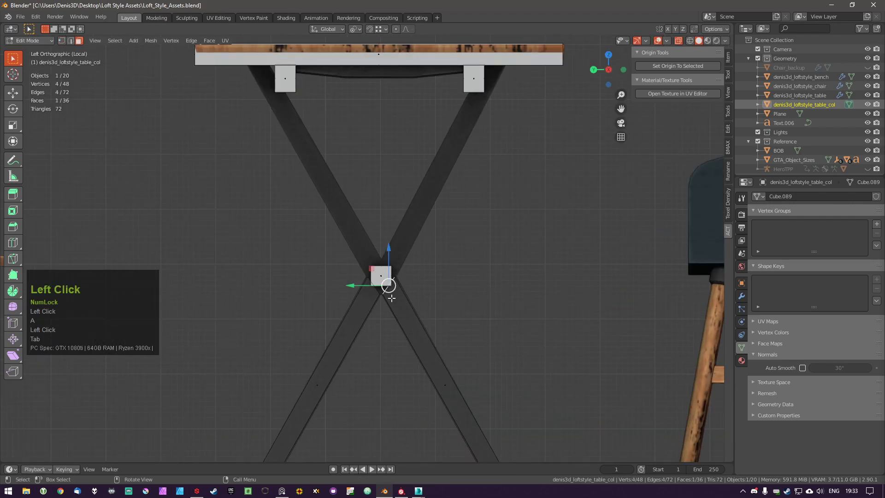
{"action": "key", "text": "g"}
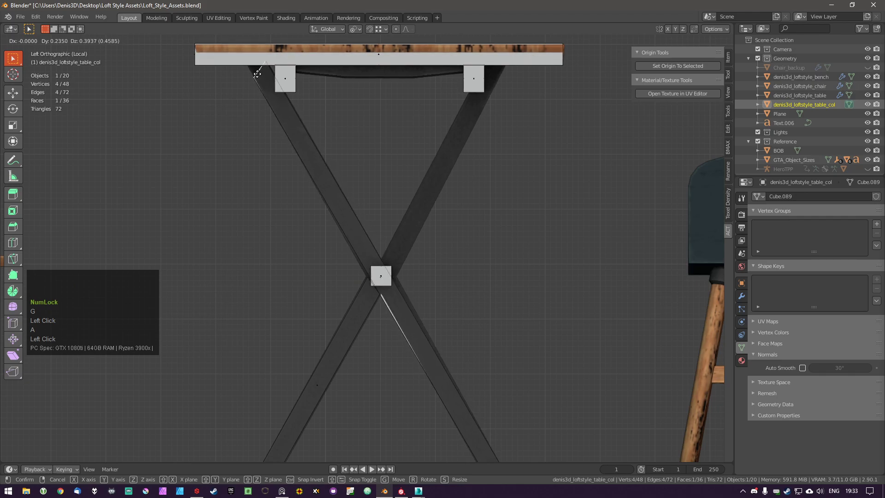
{"action": "left_click", "coordinate": [256, 70]}
{"action": "key", "text": "alt+a"}
{"action": "key", "text": "ctrl+z"}
Push the mirrored beam's upper end face about 0.012 along Y and 0.025 along Z into the tabletop.
{"action": "mouse_move", "coordinate": [277, 129]}
{"action": "middle_mouse_down"}
{"action": "mouse_move", "coordinate": [308, 134]}
{"action": "mouse_move", "coordinate": [279, 129]}
{"action": "middle_mouse_up"}
{"action": "mouse_move", "coordinate": [273, 127]}
{"action": "middle_mouse_down"}
{"action": "mouse_move", "coordinate": [258, 116]}
{"action": "mouse_move", "coordinate": [283, 124]}
{"action": "middle_mouse_up"}
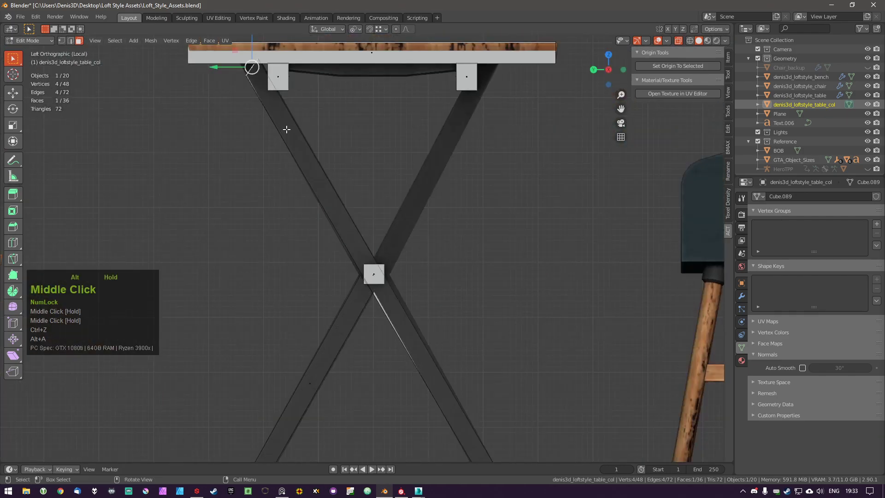
{"action": "key", "text": "g"}
{"action": "key", "text": "shift+z"}
{"action": "right_click", "coordinate": [315, 117]}
{"action": "key", "text": "g"}
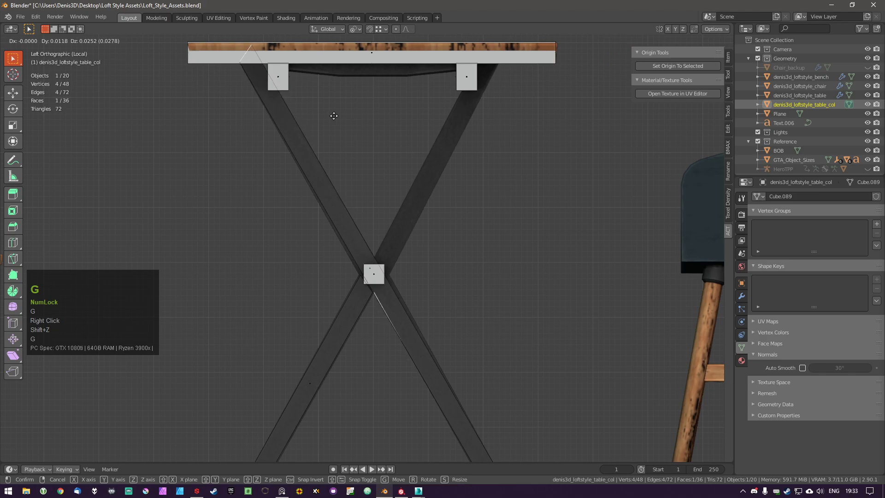
{"action": "left_click", "coordinate": [333, 116]}
Move the original leg beam's upper end face along its leg up into the tabletop on the chair side.
{"action": "key", "text": "a"}
{"action": "key", "text": "g"}
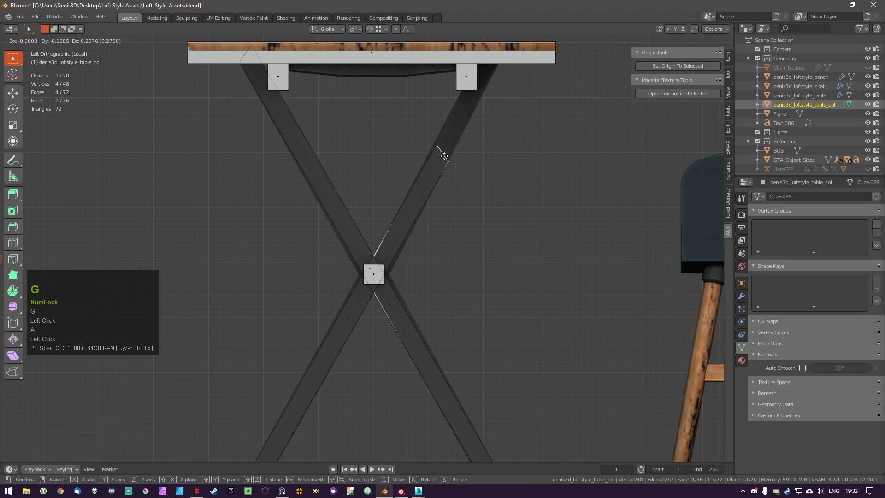
{"action": "left_click", "coordinate": [493, 67]}
{"action": "key", "text": "a"}
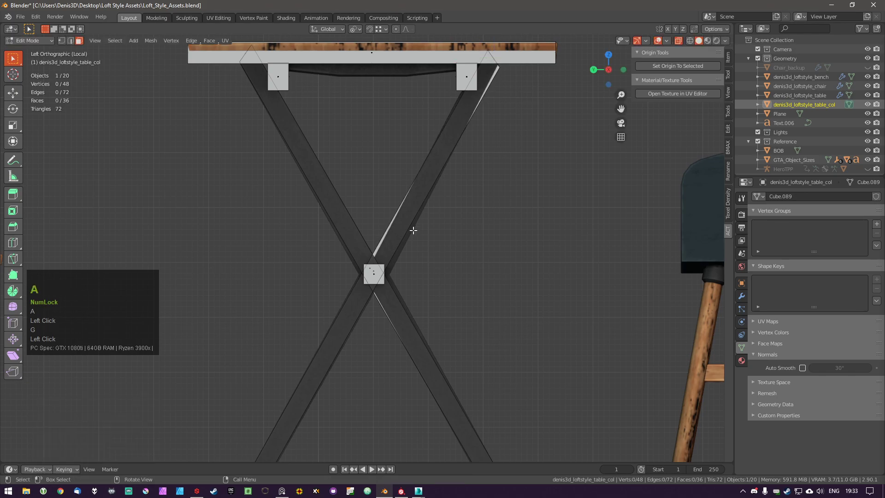
Shift the original leg beam's chair-facing side face about -0.006 along Y to fit the leg.
{"action": "middle_click_drag", "start_coordinate": [413, 231], "coordinate": [443, 226]}
{"action": "middle_click_drag", "start_coordinate": [386, 206], "coordinate": [379, 219]}
{"action": "scroll", "coordinate": [379, 219], "scroll_direction": "down", "scroll_amount": 3}
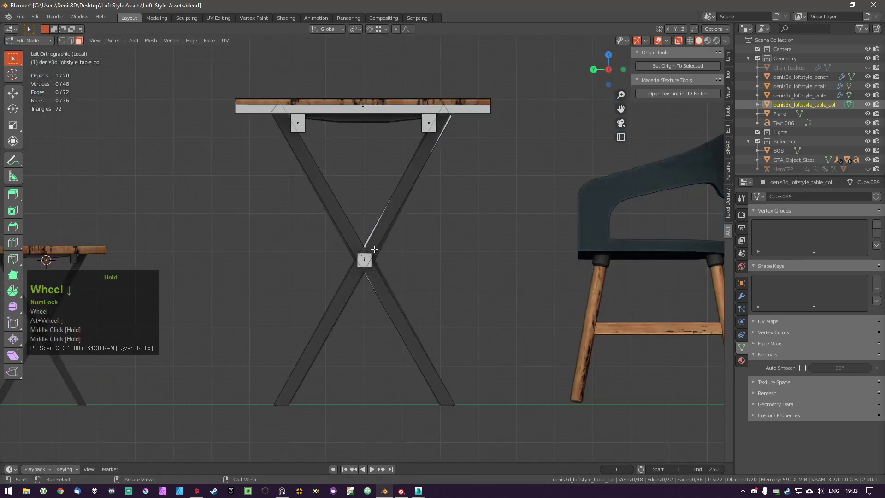
{"action": "scroll", "coordinate": [380, 255], "scroll_direction": "up", "scroll_amount": 3}
{"action": "scroll", "coordinate": [372, 265], "scroll_direction": "up", "scroll_amount": 3}
{"action": "key", "text": "a"}
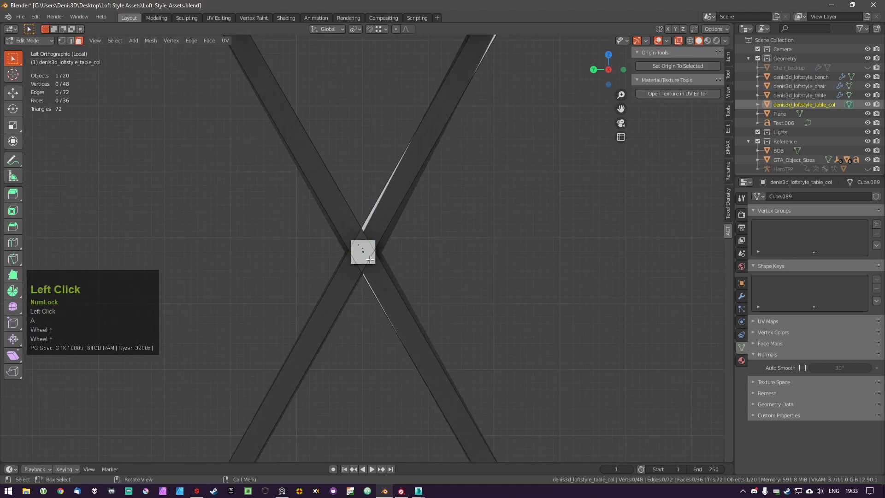
{"action": "key", "text": "g"}
{"action": "middle_click", "coordinate": [374, 254]}
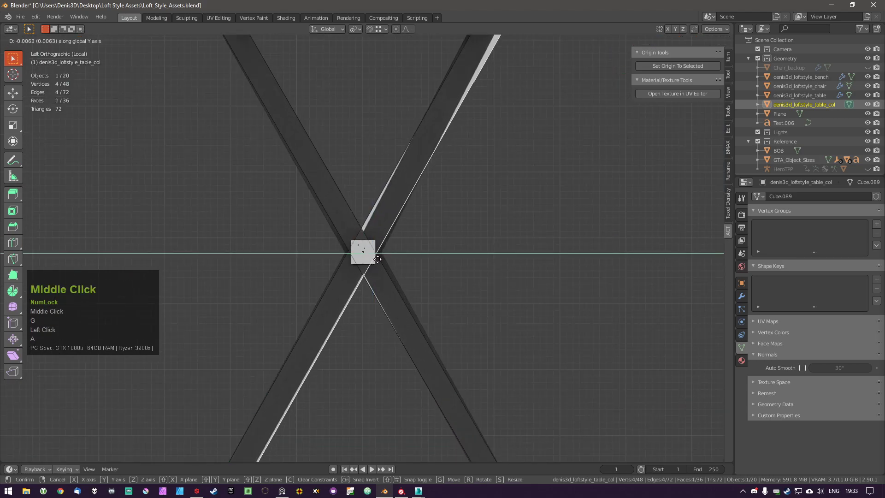
{"action": "left_click", "coordinate": [377, 259]}
Move the leg beam's upper chair-side edge about 0.001 along Y and 0.013 along Z into the tabletop.
{"action": "middle_click_drag", "start_coordinate": [505, 129], "coordinate": [467, 213], "text": "shift"}
{"action": "key", "text": "Tab"}
{"action": "key", "text": "b"}
{"action": "left_click_drag", "start_coordinate": [475, 80], "coordinate": [496, 103]}
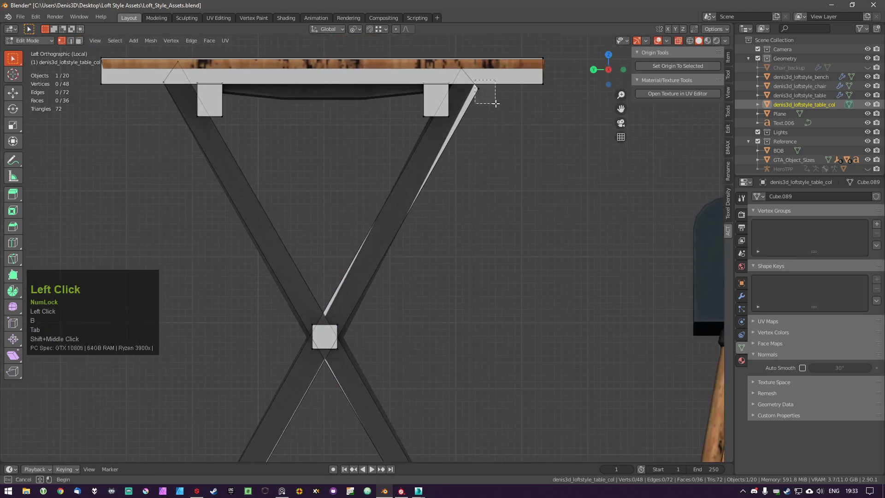
{"action": "key", "text": "g"}
{"action": "right_click", "coordinate": [501, 88]}
{"action": "middle_click", "coordinate": [490, 73]}
{"action": "key", "text": "g"}
{"action": "key", "text": "z"}
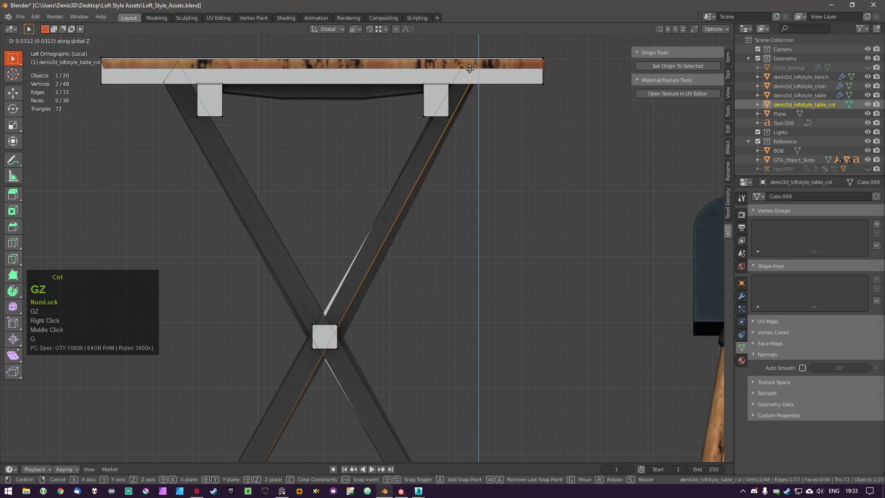
{"action": "right_click", "coordinate": [472, 74]}
{"action": "key", "text": "g"}
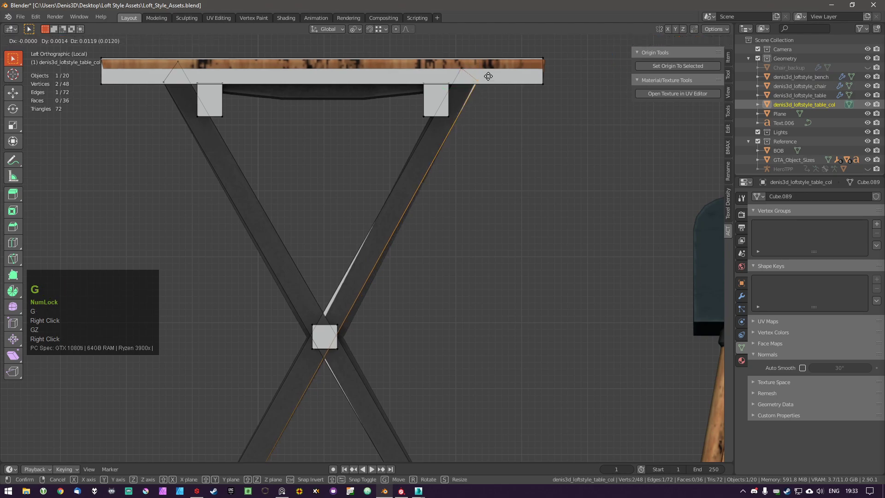
{"action": "left_click", "coordinate": [489, 76]}
Delete the fitted crossed leg beams from the collision mesh, keeping its tabletop, rails and crossbar.
{"action": "scroll", "coordinate": [398, 323], "scroll_direction": "down", "scroll_amount": 3}
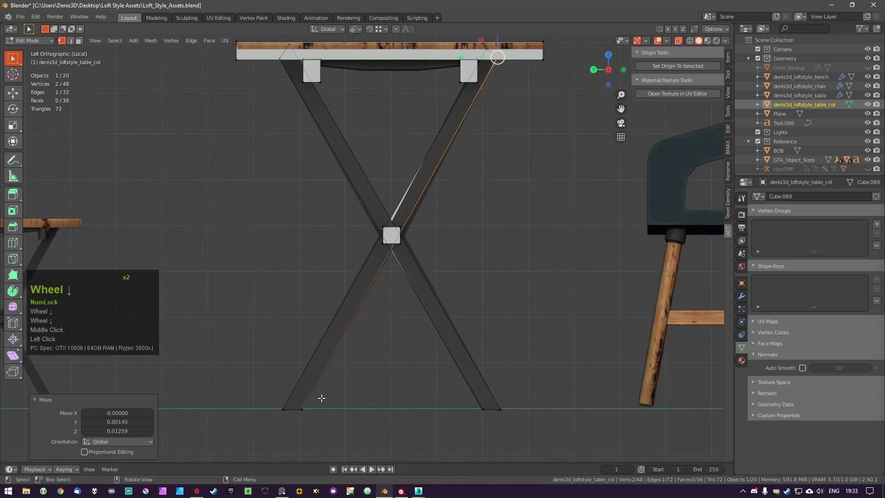
{"action": "middle_click_drag", "start_coordinate": [316, 396], "coordinate": [330, 300], "text": "shift"}
{"action": "key", "text": "a"}
{"action": "middle_click_drag", "start_coordinate": [475, 164], "coordinate": [456, 165], "text": "shift"}
{"action": "middle_click_drag", "start_coordinate": [415, 241], "coordinate": [439, 191]}
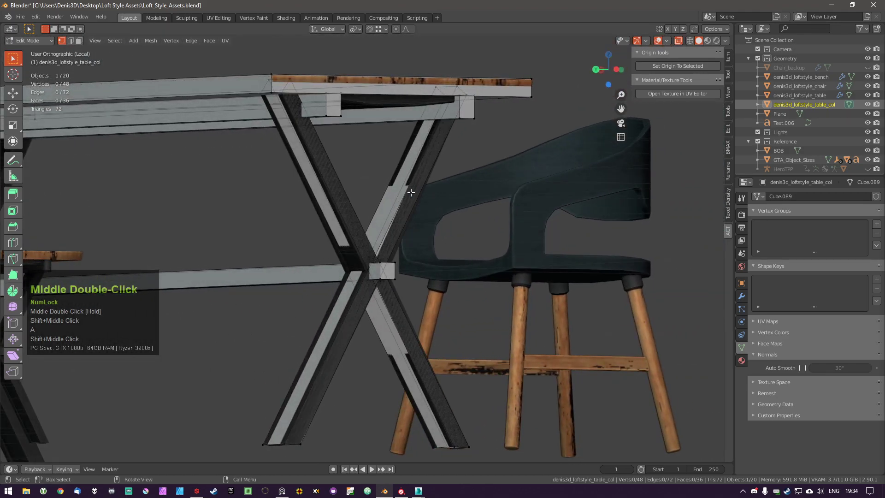
{"action": "key", "text": "l"}
{"action": "key", "text": "l"}
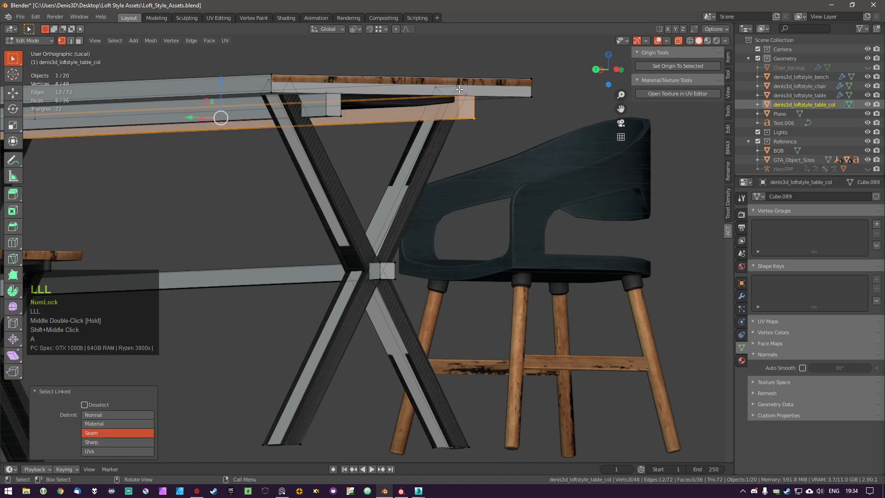
{"action": "key", "text": "a"}
{"action": "key", "text": "l"}
{"action": "key", "text": "x"}
{"action": "left_click", "coordinate": [409, 187]}
Switch from the collision mesh to editing the original denis3d_loftstyle_table mesh.
{"action": "middle_click_drag", "start_coordinate": [432, 199], "coordinate": [391, 206], "text": "alt"}
{"action": "middle_click_drag", "start_coordinate": [231, 278], "coordinate": [363, 290], "text": "shift"}
{"action": "key", "text": "Tab"}
{"action": "left_click", "coordinate": [298, 253]}
{"action": "key", "text": "Tab"}
{"action": "left_click", "coordinate": [294, 245]}
{"action": "key", "text": "Tab"}
{"action": "middle_click_drag", "start_coordinate": [293, 248], "coordinate": [367, 196], "text": "shift"}
Duplicate all the crossed-leg pieces of the table in place and separate the copy into its own object.
{"action": "key", "text": "l"}
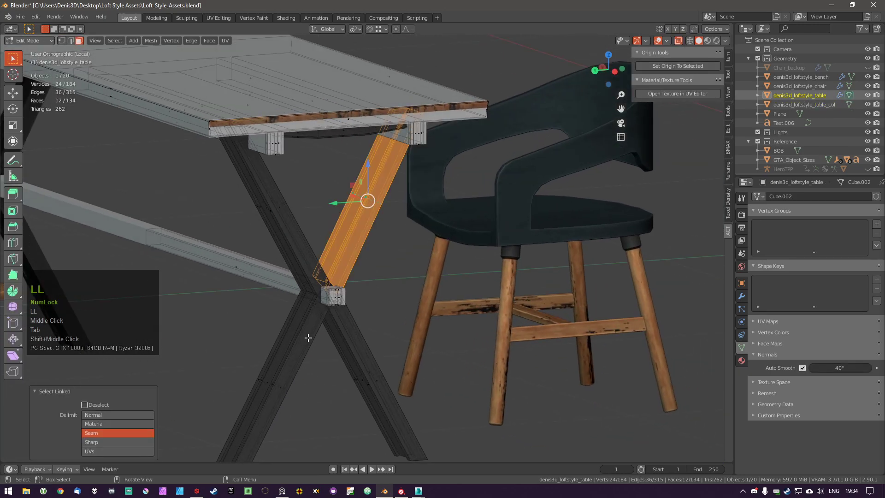
{"action": "key", "text": "l"}
{"action": "key", "text": "l"}
{"action": "key", "text": "l"}
{"action": "key", "text": "l"}
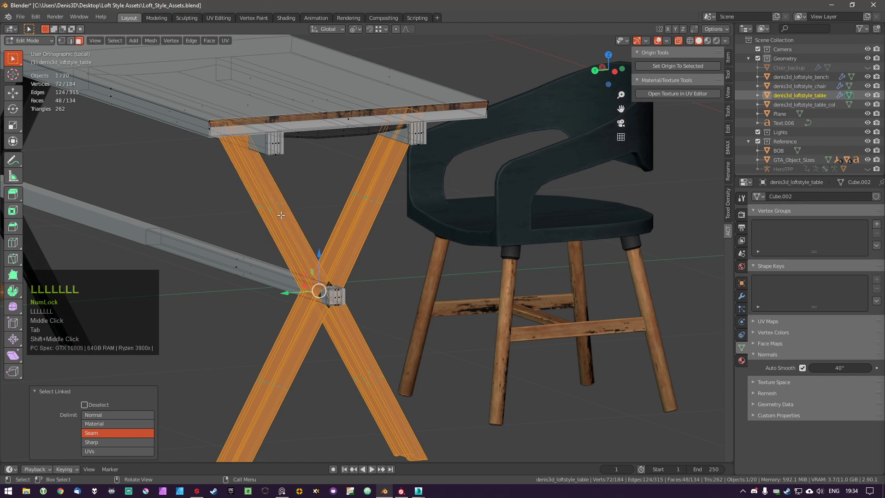
{"action": "middle_click_drag", "start_coordinate": [322, 316], "coordinate": [295, 313]}
{"action": "key", "text": "shift+d"}
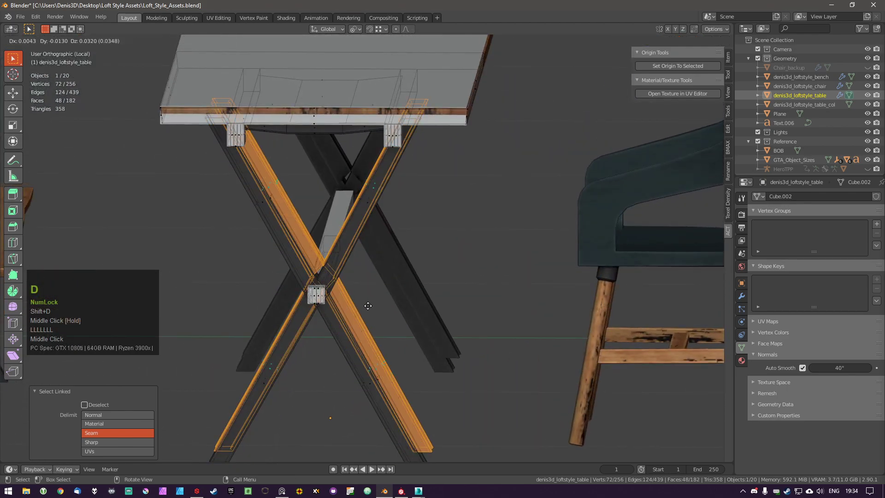
{"action": "right_click", "coordinate": [367, 302]}
{"action": "key", "text": "p"}
{"action": "left_click", "coordinate": [369, 303]}
{"action": "key", "text": "Tab"}
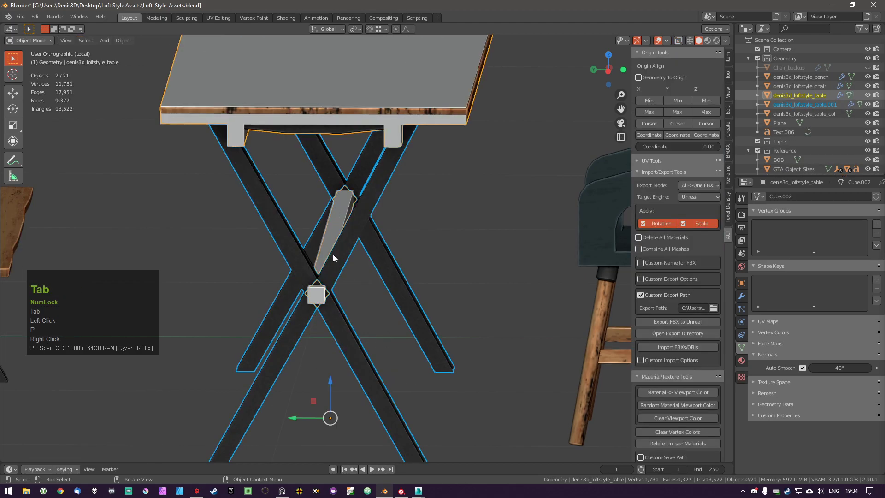
Hide the original table object and select the separated legs object.
{"action": "left_click", "coordinate": [330, 277]}
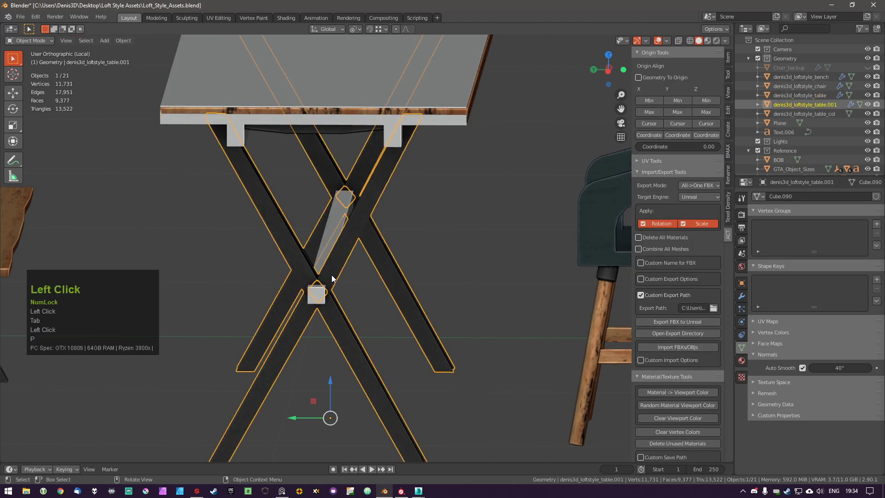
{"action": "left_click", "coordinate": [319, 274]}
{"action": "key", "text": "h"}
{"action": "left_click", "coordinate": [342, 267]}
{"action": "middle_click_drag", "start_coordinate": [342, 267], "coordinate": [360, 287]}
Remove the m_denis3d_loftstyle_table material slot from the separated legs.
{"action": "left_click", "coordinate": [742, 360]}
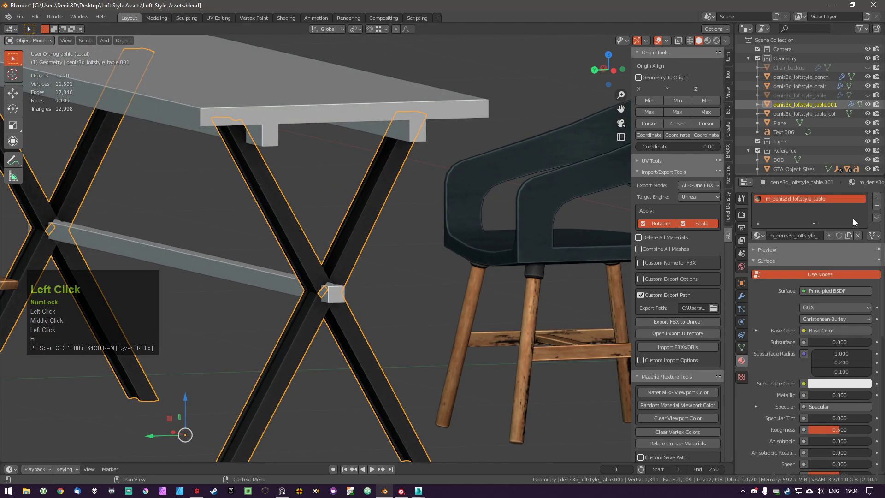
{"action": "left_click", "coordinate": [877, 207]}
{"action": "middle_click_drag", "start_coordinate": [377, 305], "coordinate": [355, 301]}
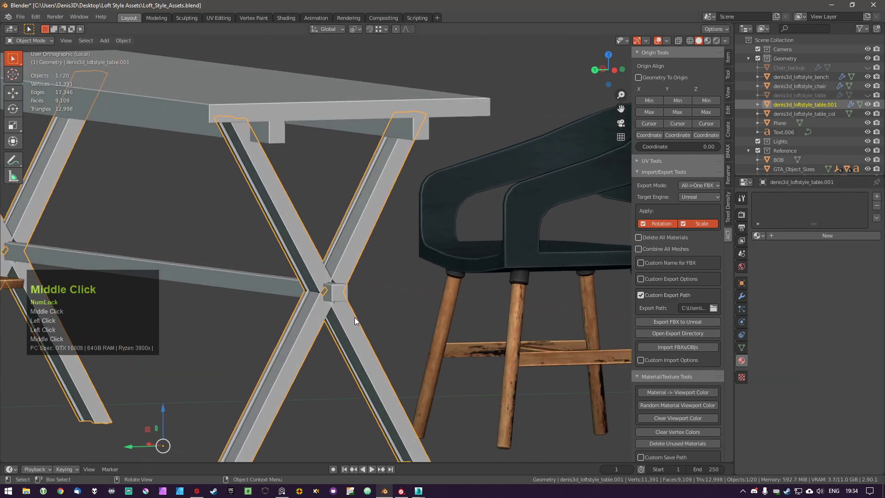
Isolate the separated legs in local view and open their mesh for editing.
{"action": "key", "text": "KP_Divide"}
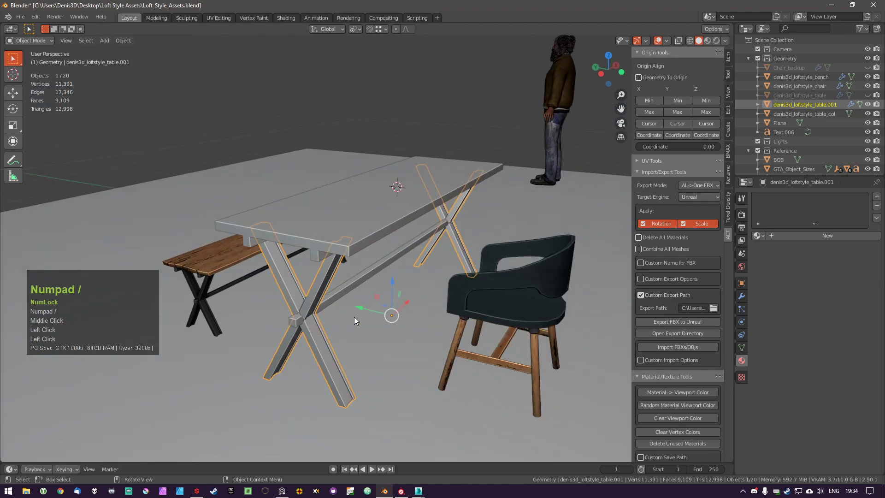
{"action": "key", "text": "KP_Divide"}
{"action": "scroll", "coordinate": [281, 313], "scroll_direction": "up", "scroll_amount": 2}
{"action": "middle_click_drag", "start_coordinate": [257, 291], "coordinate": [261, 272]}
{"action": "key", "text": "Tab"}
{"action": "middle_click_drag", "start_coordinate": [366, 309], "coordinate": [341, 267]}
{"action": "left_click", "coordinate": [328, 208]}
{"action": "middle_click_drag", "start_coordinate": [328, 208], "coordinate": [369, 282]}
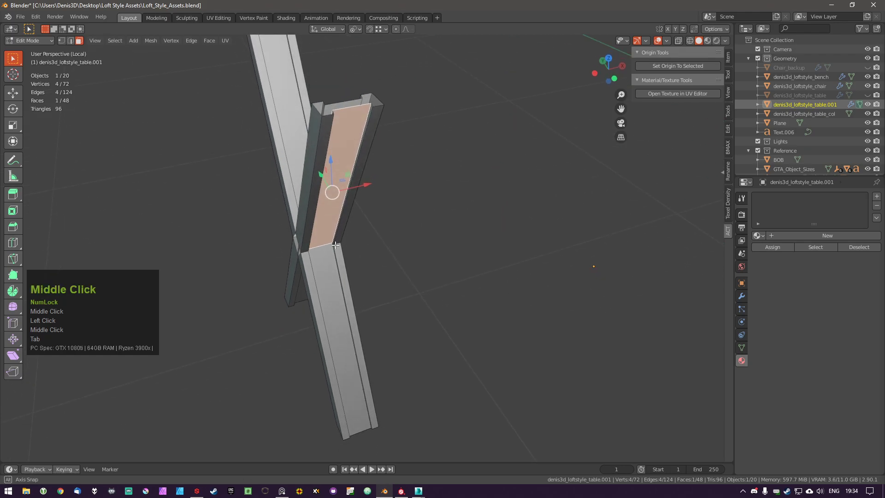
{"action": "key", "text": "g"}
{"action": "key", "text": "g"}
{"action": "right_click", "coordinate": [438, 318]}
{"action": "middle_click_drag", "start_coordinate": [362, 224], "coordinate": [323, 215]}
{"action": "key", "text": "a"}
{"action": "left_click", "coordinate": [325, 216]}
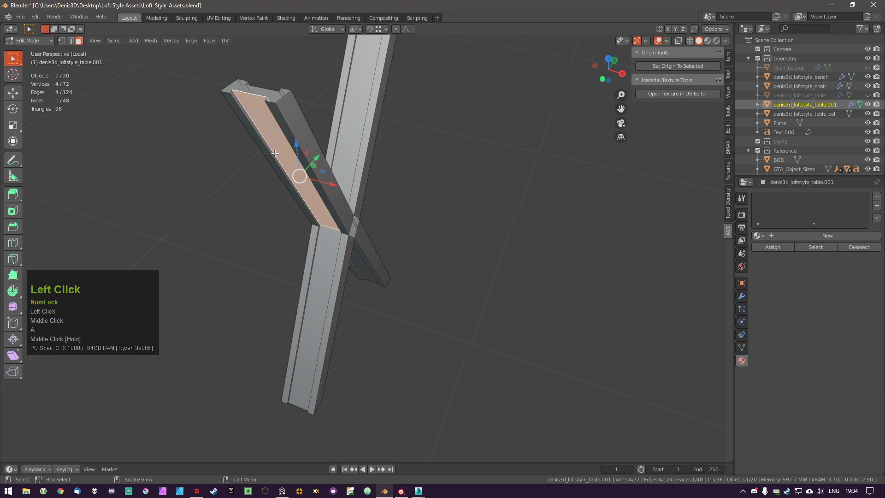
{"action": "key", "text": "g"}
{"action": "key", "text": "g"}
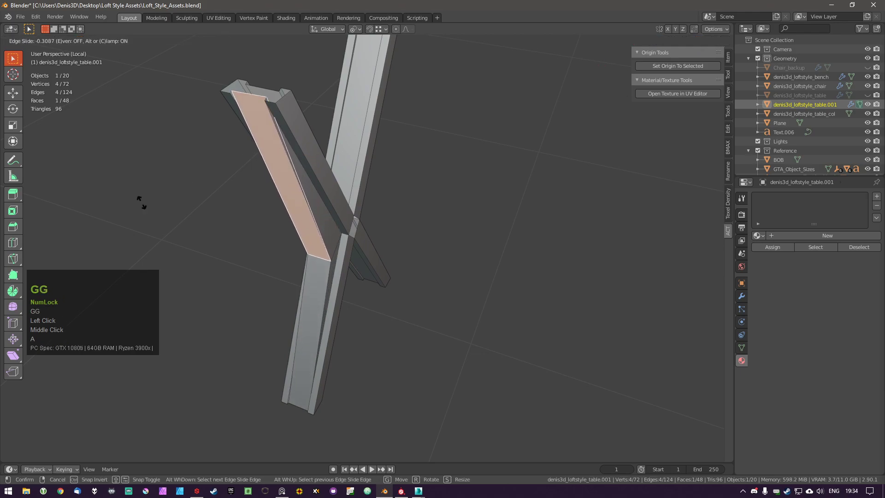
{"action": "right_click", "coordinate": [142, 203]}
{"action": "key", "text": "a"}
{"action": "middle_click", "coordinate": [181, 207]}
{"action": "key", "text": "Tab"}
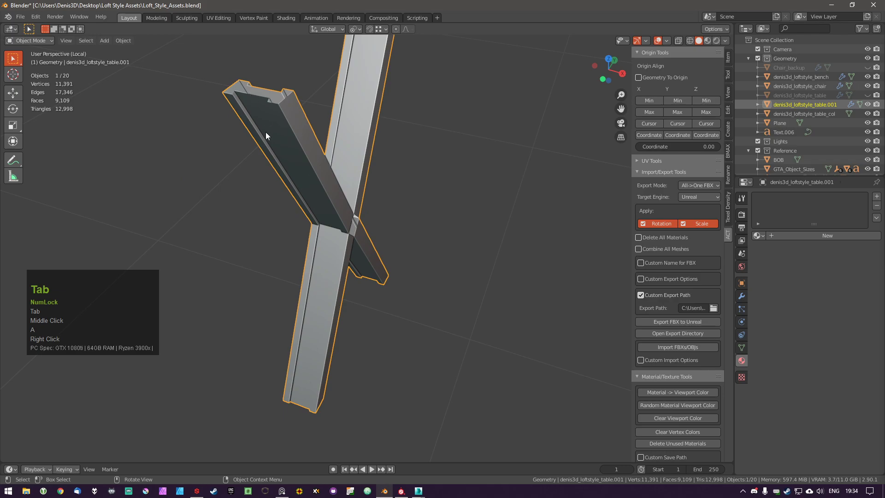
{"action": "key", "text": "Tab"}
Merge the two pairs of groove corner vertices at the upper end of the leg frame's outer side.
{"action": "scroll", "coordinate": [241, 112], "scroll_direction": "up", "scroll_amount": 2}
{"action": "left_click", "coordinate": [246, 79]}
{"action": "left_click", "coordinate": [230, 79], "text": "shift"}
{"action": "key", "text": "1"}
{"action": "left_click", "coordinate": [291, 83]}
{"action": "left_click", "coordinate": [289, 90], "text": "shift"}
{"action": "key", "text": "1"}
{"action": "key", "text": "a"}
Merge the two pairs of groove vertices where the legs cross on the same outer side.
{"action": "left_click", "coordinate": [346, 259]}
{"action": "left_click", "coordinate": [349, 266], "text": "shift"}
{"action": "key", "text": "1"}
{"action": "middle_click_drag", "start_coordinate": [349, 265], "coordinate": [292, 190]}
{"action": "key", "text": "a"}
{"action": "left_click", "coordinate": [372, 254]}
{"action": "left_click", "coordinate": [372, 266], "text": "shift"}
{"action": "key", "text": "1"}
{"action": "key", "text": "a"}
Merge the two pairs of groove corner vertices at the foot of the lower leg.
{"action": "scroll", "coordinate": [310, 401], "scroll_direction": "up", "scroll_amount": 2}
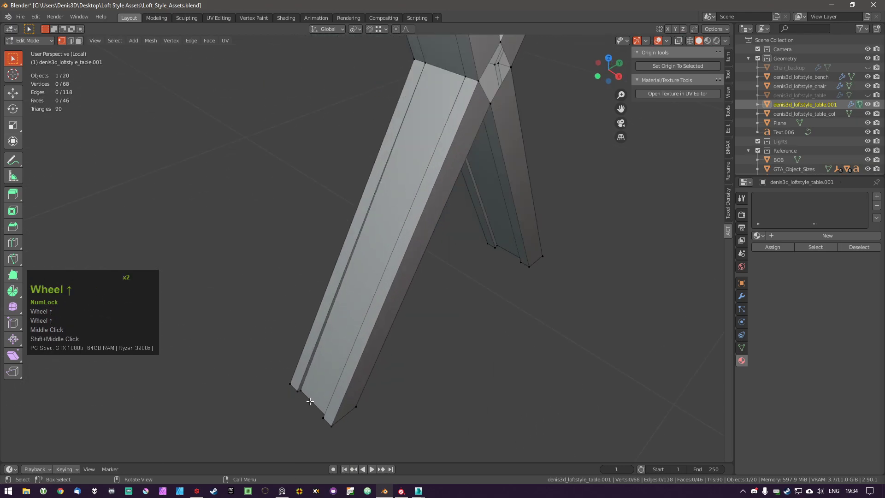
{"action": "key", "text": "1"}
{"action": "middle_click_drag", "start_coordinate": [298, 386], "coordinate": [430, 396]}
{"action": "key", "text": "a"}
{"action": "left_click", "coordinate": [330, 405]}
{"action": "left_click", "coordinate": [330, 405]}
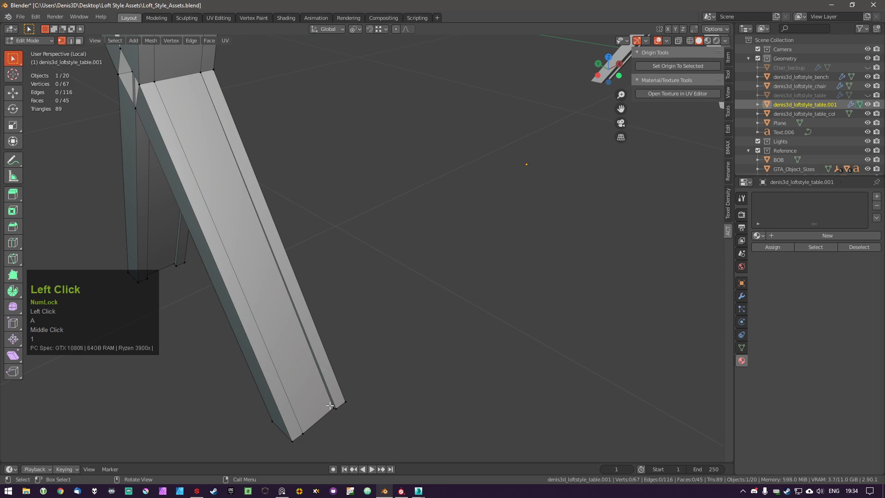
{"action": "key", "text": "1"}
{"action": "key", "text": "a"}
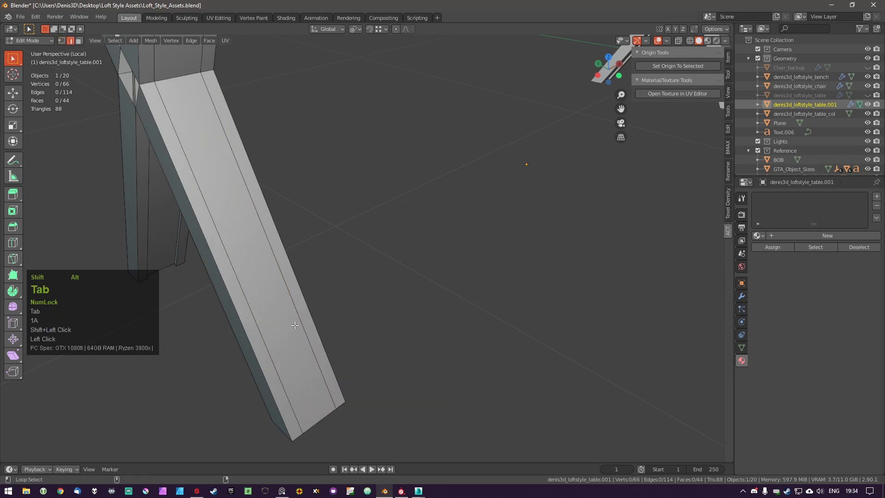
Dissolve the two leftover edge loops running along the flattened outer side of the legs.
{"action": "left_click", "coordinate": [297, 326], "text": "alt+shift"}
{"action": "key", "text": "x"}
{"action": "left_click", "coordinate": [286, 463]}
{"action": "key", "text": "a"}
{"action": "left_click", "coordinate": [269, 335], "text": "alt+shift"}
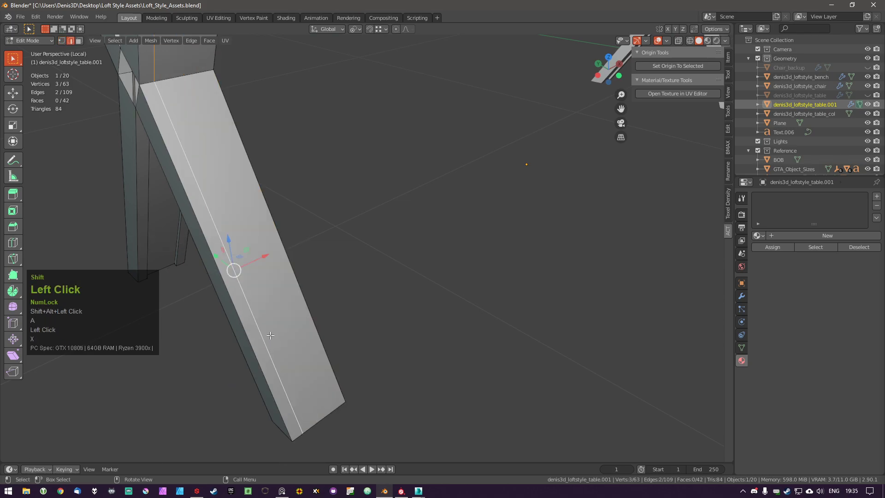
{"action": "key", "text": "x"}
{"action": "left_click", "coordinate": [271, 336]}
Edge-slide one groove loop between the two upper legs by -1 onto its neighbouring edge.
{"action": "scroll", "coordinate": [276, 315], "scroll_direction": "down", "scroll_amount": 3}
{"action": "key", "text": "a"}
{"action": "middle_click_drag", "start_coordinate": [261, 172], "coordinate": [370, 186], "text": "shift"}
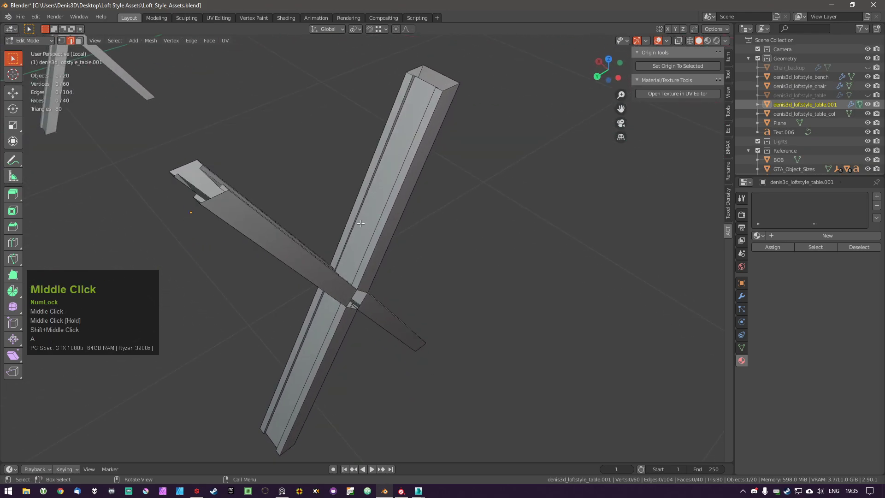
{"action": "left_click", "coordinate": [361, 223], "text": "shift"}
{"action": "key", "text": "a"}
{"action": "left_click", "coordinate": [350, 193], "text": "alt+shift"}
{"action": "key", "text": "g"}
{"action": "key", "text": "g"}
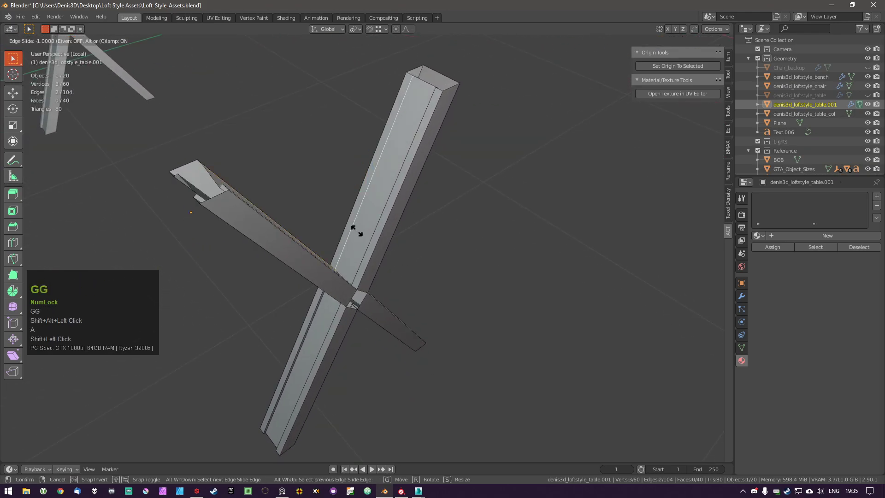
{"action": "left_click", "coordinate": [357, 231]}
{"action": "key", "text": "a"}
Edge-slide the other groove loop between the upper legs onto its neighbouring edge to close the recess.
{"action": "middle_click_drag", "start_coordinate": [359, 230], "coordinate": [458, 277]}
{"action": "key", "text": "g"}
{"action": "key", "text": "g"}
{"action": "left_click", "coordinate": [458, 203]}
{"action": "key", "text": "a"}
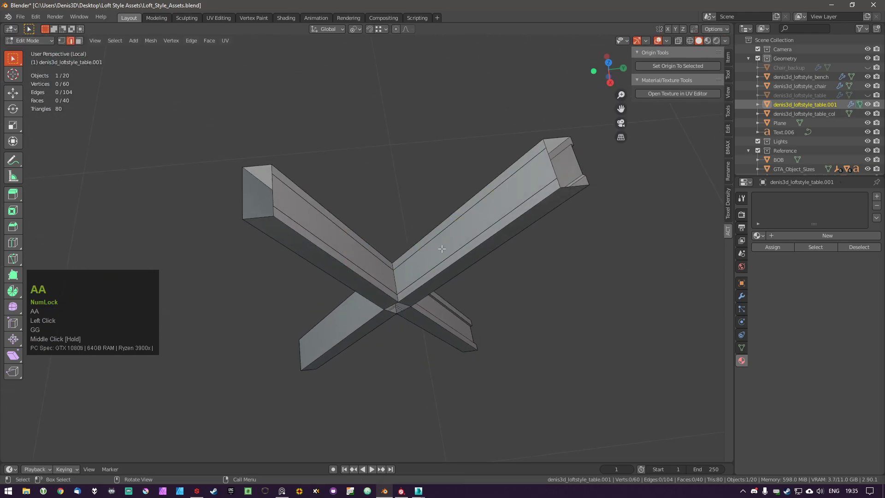
Merge all overlapping vertices by distance and dissolve the two leftover edge loops between the upper legs.
{"action": "key", "text": "a"}
{"action": "key", "text": "m"}
{"action": "left_click", "coordinate": [441, 249]}
{"action": "key", "text": "a"}
{"action": "double_click", "coordinate": [414, 276], "text": "alt+shift"}
{"action": "key", "text": "x"}
{"action": "left_click", "coordinate": [391, 330]}
{"action": "key", "text": "a"}
Edge-slide both groove loops along the leg frame's opposite outer side onto their neighbouring edges to flatten it.
{"action": "mouse_move", "coordinate": [392, 330]}
{"action": "middle_mouse_down"}
{"action": "mouse_move", "coordinate": [369, 245]}
{"action": "mouse_move", "coordinate": [388, 322]}
{"action": "middle_mouse_up"}
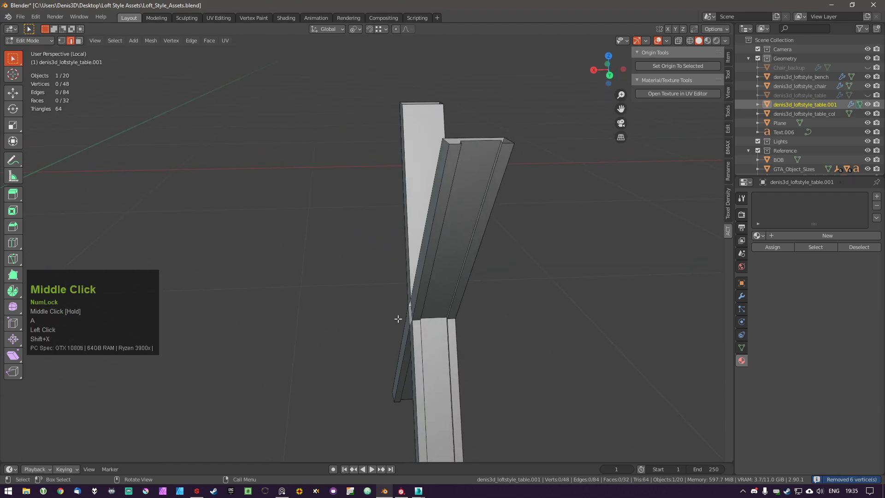
{"action": "left_click", "coordinate": [449, 300], "text": "alt+shift"}
{"action": "key", "text": "g"}
{"action": "key", "text": "g"}
{"action": "left_click", "coordinate": [464, 307]}
{"action": "key", "text": "a"}
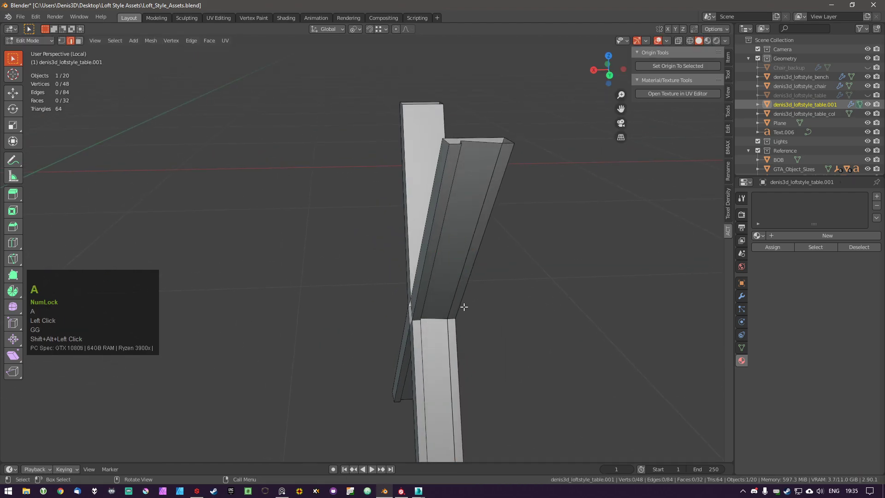
{"action": "middle_click_drag", "start_coordinate": [465, 307], "coordinate": [417, 301]}
{"action": "left_click", "coordinate": [417, 301], "text": "alt+shift"}
{"action": "key", "text": "g"}
{"action": "key", "text": "g"}
{"action": "left_click", "coordinate": [424, 302]}
{"action": "key", "text": "a"}
Merge the coincident vertices by distance and dissolve the two remaining edge loops on the opposite outer side.
{"action": "key", "text": "a"}
{"action": "key", "text": "m"}
{"action": "left_click", "coordinate": [427, 301]}
{"action": "key", "text": "a"}
{"action": "double_click", "coordinate": [448, 304], "text": "alt+shift"}
{"action": "key", "text": "x"}
{"action": "left_click", "coordinate": [451, 306]}
{"action": "key", "text": "a"}
{"action": "middle_click_drag", "start_coordinate": [462, 373], "coordinate": [465, 272], "text": "shift"}
{"action": "middle_click_drag", "start_coordinate": [465, 271], "coordinate": [357, 261]}
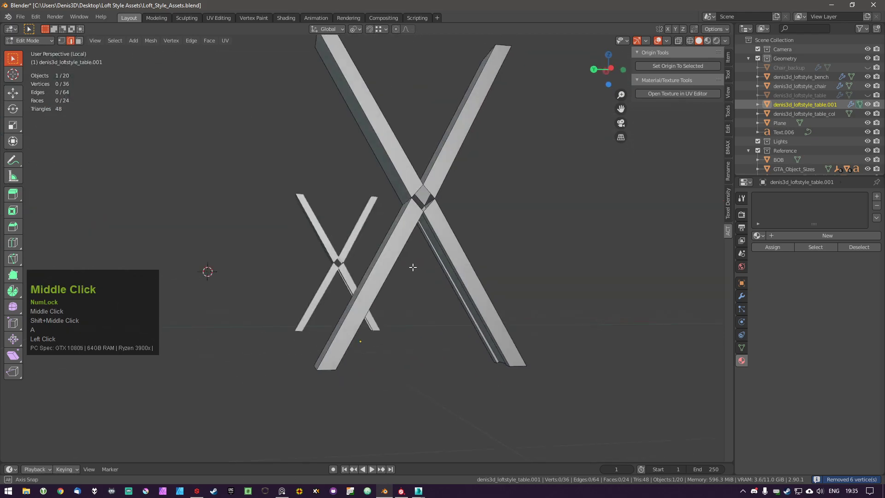
Edge-slide both groove loops between the lower legs onto their neighbouring edges to close the remaining recess.
{"action": "scroll", "coordinate": [358, 261], "scroll_direction": "up", "scroll_amount": 2}
{"action": "middle_click_drag", "start_coordinate": [414, 262], "coordinate": [594, 226]}
{"action": "key", "text": "g"}
{"action": "key", "text": "g"}
{"action": "left_click", "coordinate": [447, 292]}
{"action": "key", "text": "a"}
{"action": "left_click", "coordinate": [458, 248], "text": "alt+shift"}
{"action": "key", "text": "a"}
{"action": "key", "text": "a"}
{"action": "left_click", "coordinate": [473, 236], "text": "alt+shift"}
{"action": "key", "text": "g"}
{"action": "key", "text": "g"}
{"action": "left_click", "coordinate": [524, 296]}
{"action": "key", "text": "a"}
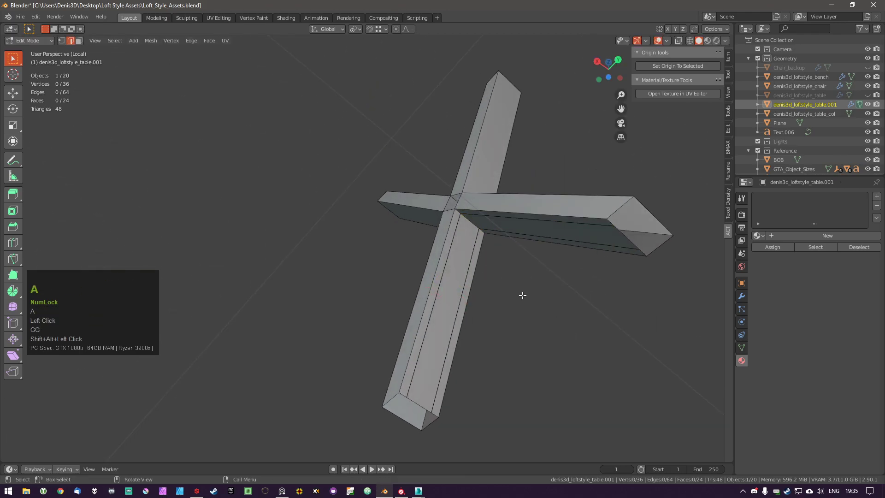
Merge the overlapping vertices by distance and dissolve the two leftover edge loops between the lower legs.
{"action": "key", "text": "a"}
{"action": "key", "text": "m"}
{"action": "left_click", "coordinate": [523, 296]}
{"action": "key", "text": "a"}
{"action": "key", "text": "x"}
{"action": "left_click", "coordinate": [459, 289]}
{"action": "key", "text": "a"}
{"action": "middle_click_drag", "start_coordinate": [459, 289], "coordinate": [502, 320]}
{"action": "key", "text": "Tab"}
{"action": "middle_click_drag", "start_coordinate": [496, 206], "coordinate": [361, 253]}
{"action": "key", "text": "KP_Divide"}
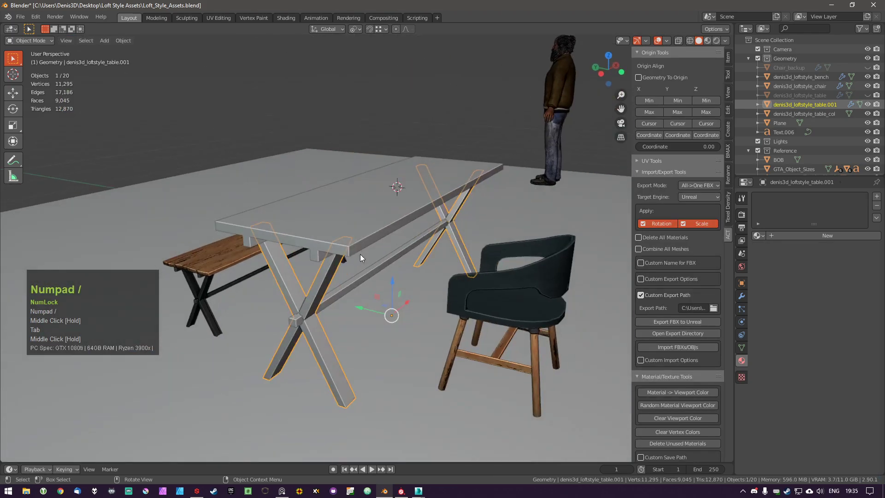
{"action": "left_click", "coordinate": [360, 254]}
{"action": "left_click", "coordinate": [284, 305]}
{"action": "key", "text": "Tab"}
{"action": "scroll", "coordinate": [301, 313], "scroll_direction": "up", "scroll_amount": 3}
{"action": "key", "text": "f"}
{"action": "key", "text": "ctrl+z"}
{"action": "middle_click_drag", "start_coordinate": [302, 313], "coordinate": [355, 316], "text": "ctrl"}
{"action": "key", "text": "a"}
{"action": "key", "text": "a"}
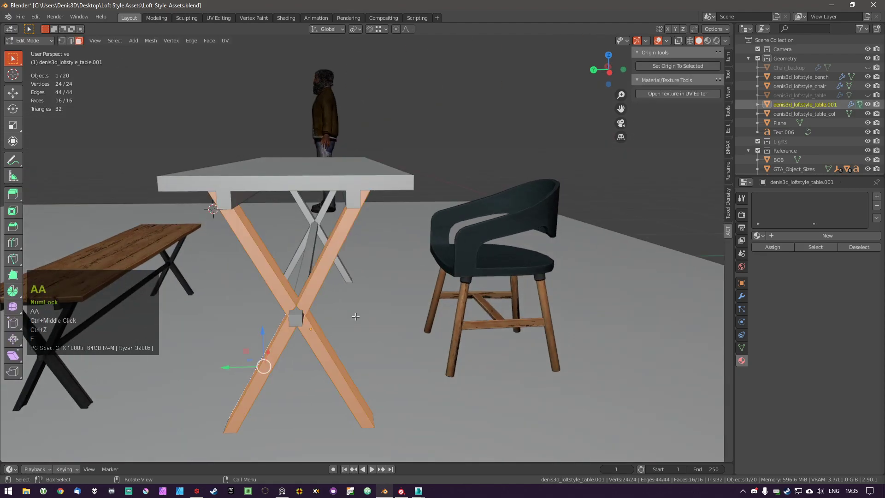
Isolate the leg frame and fill the open hole on one side of the leg crossing with a face.
{"action": "key", "text": "KP_Divide"}
{"action": "scroll", "coordinate": [381, 307], "scroll_direction": "up", "scroll_amount": 3}
{"action": "left_click", "coordinate": [382, 307]}
{"action": "key", "text": "a"}
{"action": "key", "text": "Tab"}
{"action": "left_click", "coordinate": [397, 257]}
{"action": "key", "text": "f"}
Fill the matching hole on the opposite side of the leg crossing and return to the full scene.
{"action": "middle_click_drag", "start_coordinate": [392, 251], "coordinate": [545, 239]}
{"action": "left_click", "coordinate": [346, 239]}
{"action": "key", "text": "f"}
{"action": "middle_click_drag", "start_coordinate": [328, 254], "coordinate": [128, 198]}
{"action": "scroll", "coordinate": [79, 209], "scroll_direction": "down", "scroll_amount": 2}
{"action": "middle_click_drag", "start_coordinate": [63, 203], "coordinate": [139, 214]}
{"action": "key", "text": "Tab"}
{"action": "middle_click_drag", "start_coordinate": [193, 202], "coordinate": [283, 198]}
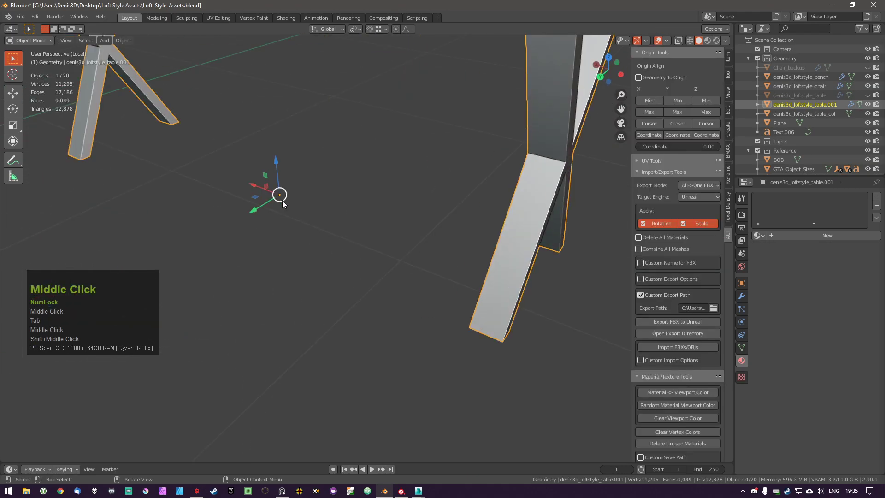
{"action": "key", "text": "KP_Divide"}
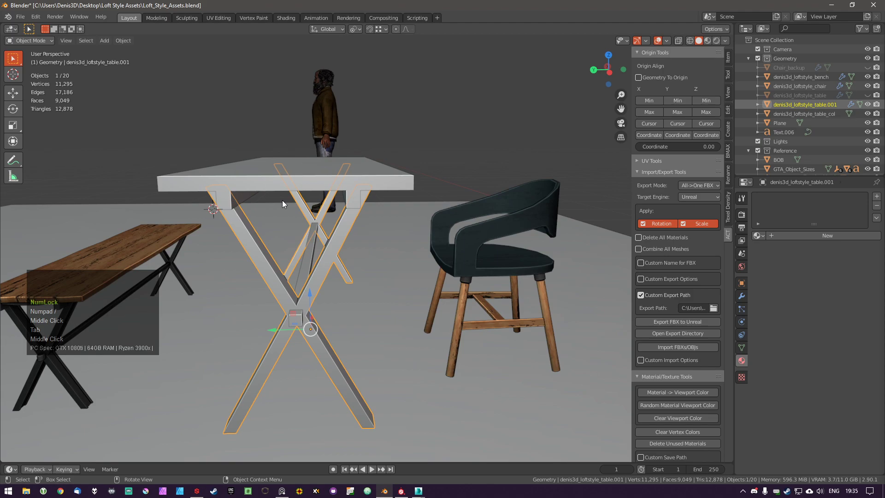
Examine the simplified crossed legs under the tabletop from several sides.
{"action": "key", "text": "a"}
{"action": "middle_click_drag", "start_coordinate": [364, 233], "coordinate": [350, 300]}
{"action": "middle_click_drag", "start_coordinate": [286, 303], "coordinate": [317, 305]}
{"action": "left_click", "coordinate": [320, 300]}
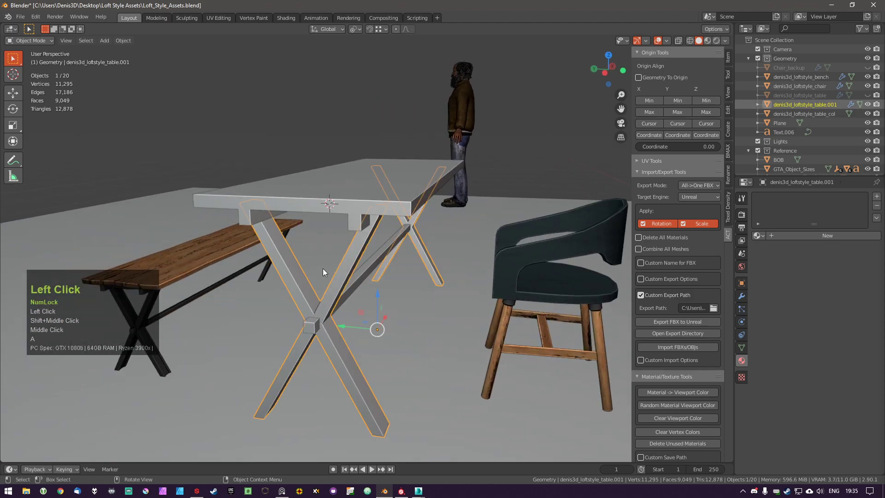
{"action": "middle_click_drag", "start_coordinate": [323, 268], "coordinate": [418, 275]}
{"action": "key", "text": "a"}
{"action": "middle_click_drag", "start_coordinate": [418, 274], "coordinate": [428, 323]}
{"action": "middle_click_drag", "start_coordinate": [428, 322], "coordinate": [407, 341]}
{"action": "middle_click_drag", "start_coordinate": [407, 340], "coordinate": [446, 342], "text": "shift"}
Apply the Mirror modifier on the simplified leg frame denis3d_loftstyle_table.001.
{"action": "left_click", "coordinate": [479, 328]}
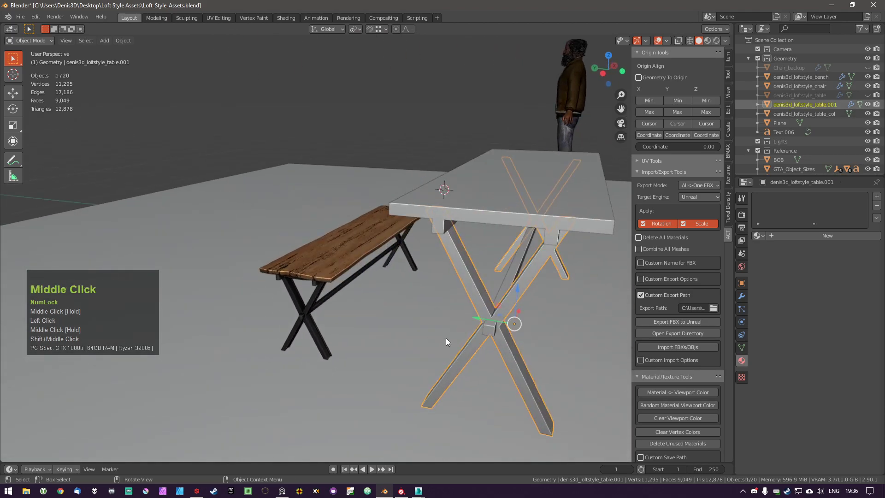
{"action": "double_click", "coordinate": [742, 295]}
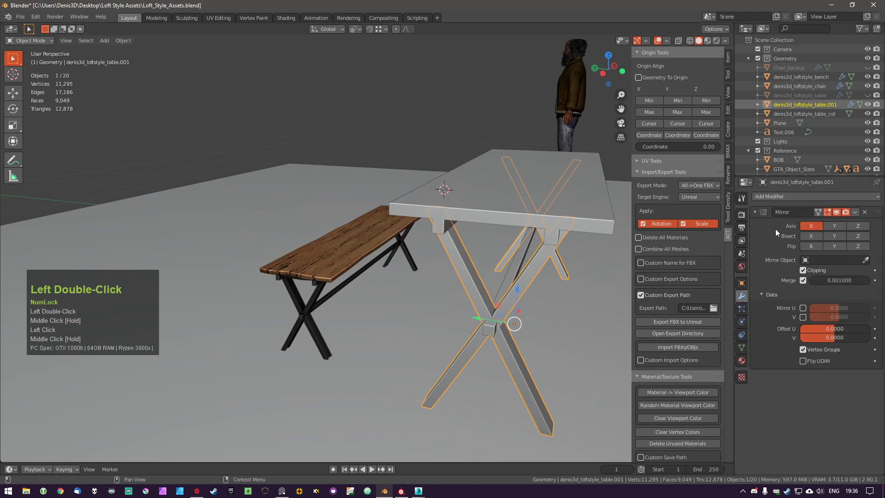
{"action": "left_click", "coordinate": [856, 212]}
{"action": "left_click", "coordinate": [850, 221]}
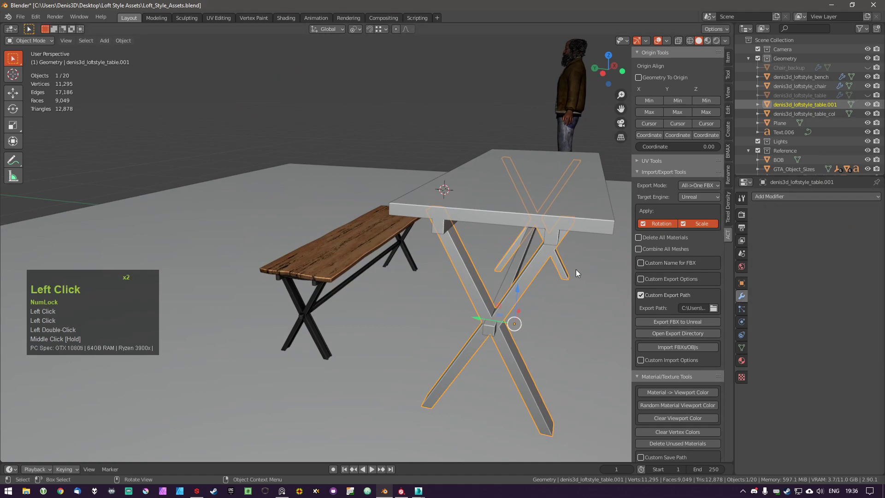
Join the simplified legs into the collision object denis3d_loftstyle_table_col.
{"action": "left_click", "coordinate": [533, 215], "text": "shift"}
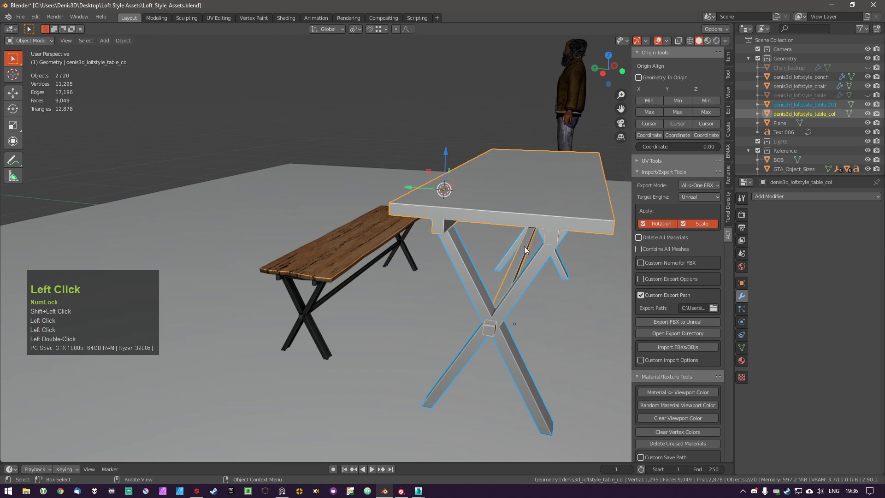
{"action": "key", "text": "ctrl+j"}
{"action": "key", "text": "a"}
{"action": "left_click", "coordinate": [521, 284]}
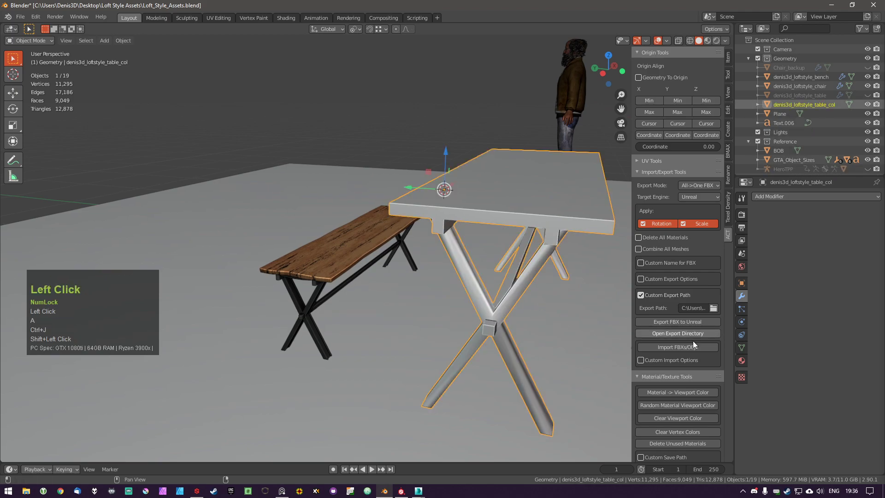
Shade the joined collision table flat, with Auto Smooth left off in its normals settings.
{"action": "left_click", "coordinate": [741, 347]}
{"action": "left_click", "coordinate": [767, 354]}
{"action": "left_click", "coordinate": [803, 368]}
{"action": "left_click", "coordinate": [802, 368]}
{"action": "right_click", "coordinate": [539, 266]}
{"action": "left_click", "coordinate": [519, 271]}
Merge all vertices of the joined collision table by distance.
{"action": "key", "text": "Tab"}
{"action": "key", "text": "Tab"}
{"action": "key", "text": "a"}
{"action": "key", "text": "m"}
{"action": "left_click", "coordinate": [546, 330]}
{"action": "key", "text": "a"}
{"action": "middle_click", "coordinate": [515, 350]}
{"action": "middle_click_drag", "start_coordinate": [515, 350], "coordinate": [553, 331]}
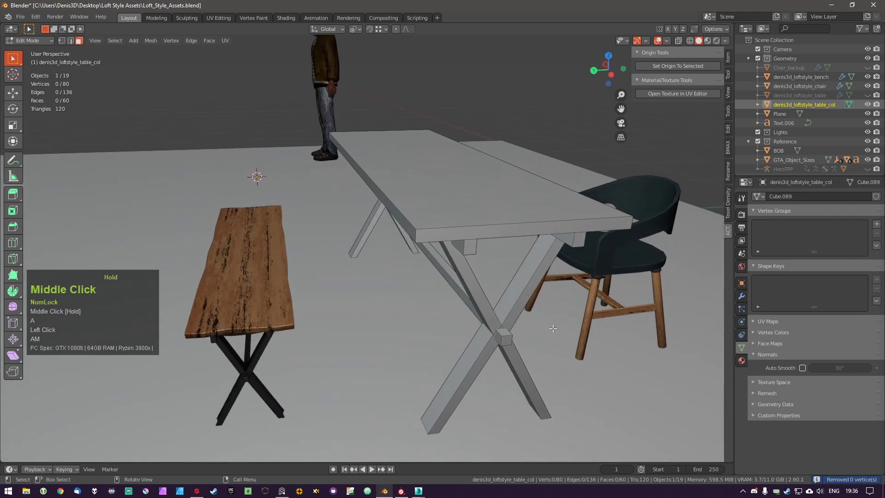
Finish editing the collision table and unhide all hidden objects in the scene.
{"action": "key", "text": "Tab"}
{"action": "scroll", "coordinate": [496, 291], "scroll_direction": "down", "scroll_amount": 2}
{"action": "key", "text": "a"}
{"action": "mouse_move", "coordinate": [496, 290]}
{"action": "middle_mouse_down"}
{"action": "mouse_move", "coordinate": [540, 284]}
{"action": "mouse_move", "coordinate": [507, 292]}
{"action": "middle_mouse_up"}
{"action": "left_click", "coordinate": [472, 247]}
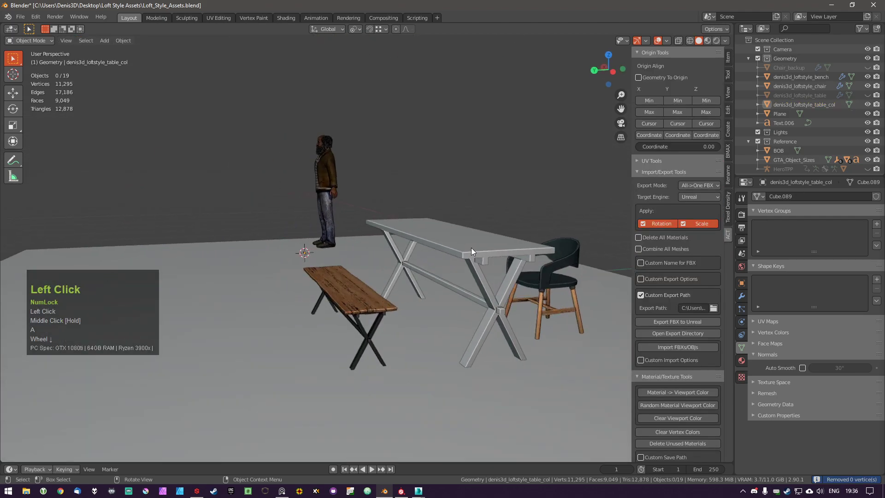
{"action": "key", "text": "alt+h"}
{"action": "key", "text": "a"}
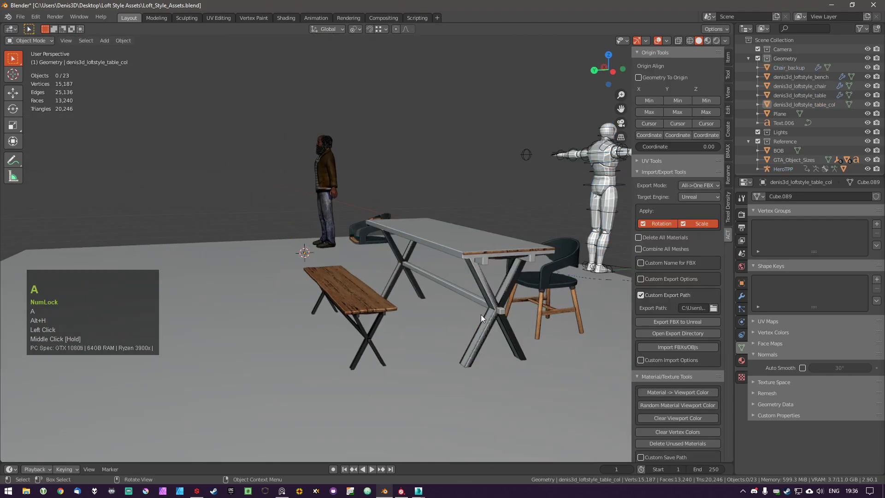
Compare the mesh statistics of the original table with those of the collision table.
{"action": "left_click", "coordinate": [491, 310]}
{"action": "middle_click_drag", "start_coordinate": [491, 311], "coordinate": [505, 317]}
{"action": "key", "text": "g"}
{"action": "right_click", "coordinate": [510, 319]}
{"action": "key", "text": "Tab"}
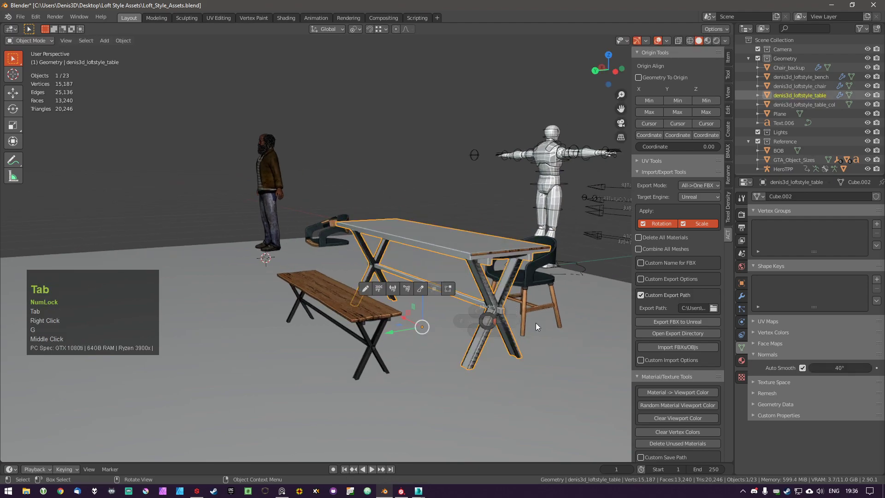
{"action": "key", "text": "a"}
{"action": "middle_click_drag", "start_coordinate": [518, 326], "coordinate": [530, 331]}
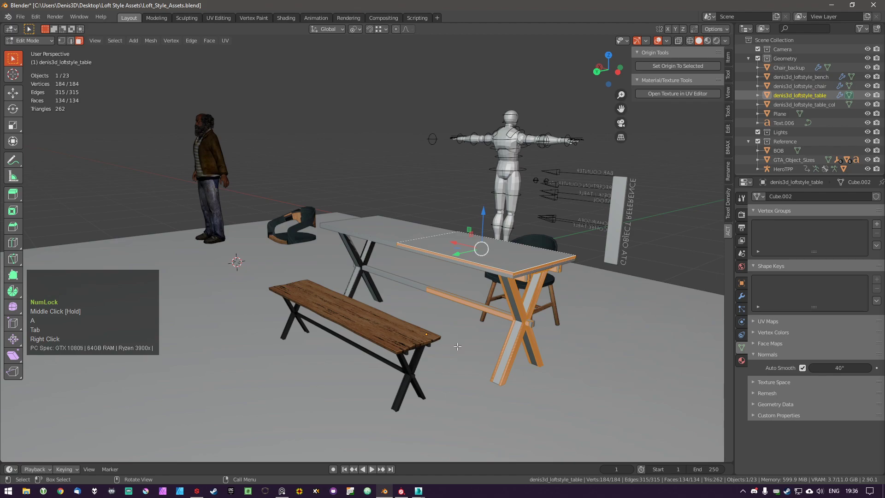
{"action": "key", "text": "Tab"}
{"action": "left_click", "coordinate": [505, 265]}
{"action": "key", "text": "Tab"}
{"action": "key", "text": "a"}
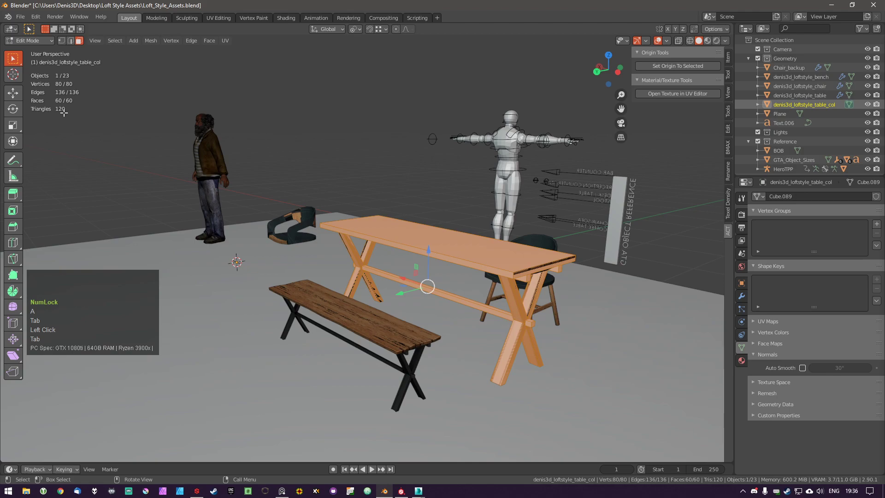
{"action": "middle_click_drag", "start_coordinate": [459, 323], "coordinate": [477, 311]}
Snap the 3D cursor to the original table's origin and set the collision table's origin to the cursor.
{"action": "key", "text": "Tab"}
{"action": "left_click", "coordinate": [478, 311]}
{"action": "key", "text": "shift+s"}
{"action": "left_click", "coordinate": [536, 319]}
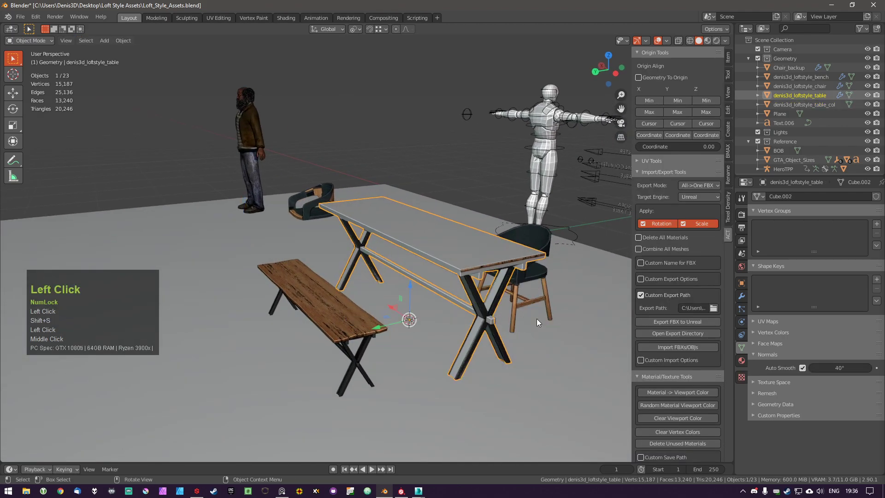
{"action": "left_click", "coordinate": [477, 262]}
{"action": "key", "text": "shift+s"}
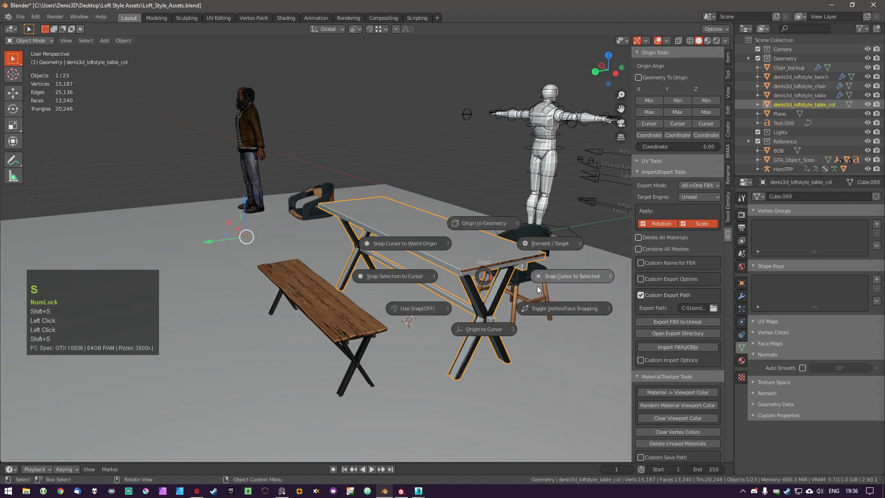
{"action": "left_click", "coordinate": [483, 329]}
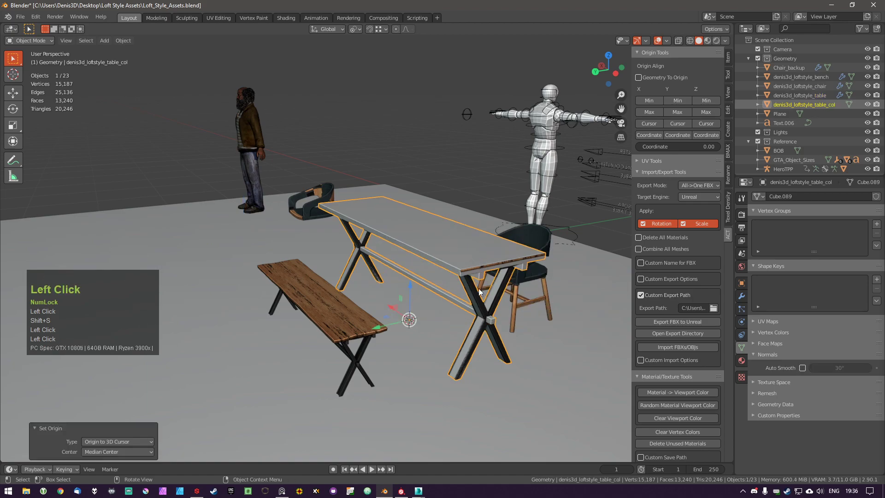
{"action": "left_click", "coordinate": [474, 261], "text": "shift"}
{"action": "key", "text": "a"}
{"action": "key", "text": "a"}
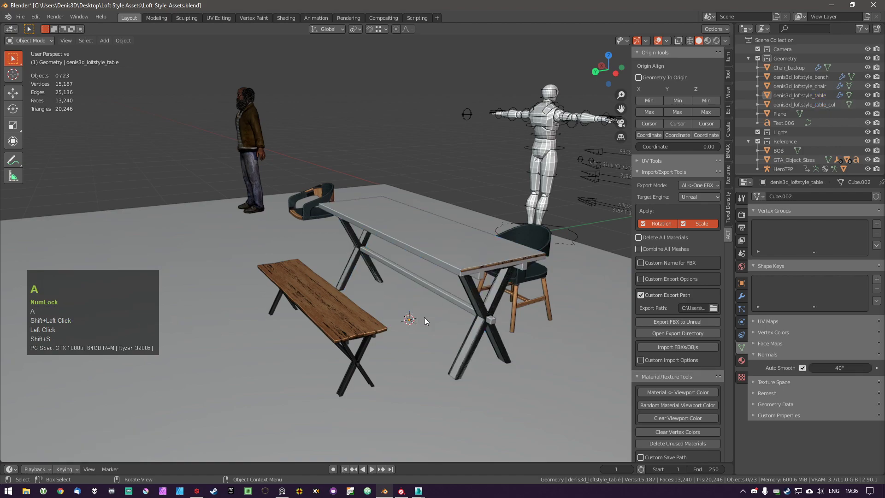
{"action": "left_click", "coordinate": [478, 251]}
{"action": "key", "text": "g"}
{"action": "middle_click", "coordinate": [455, 298]}
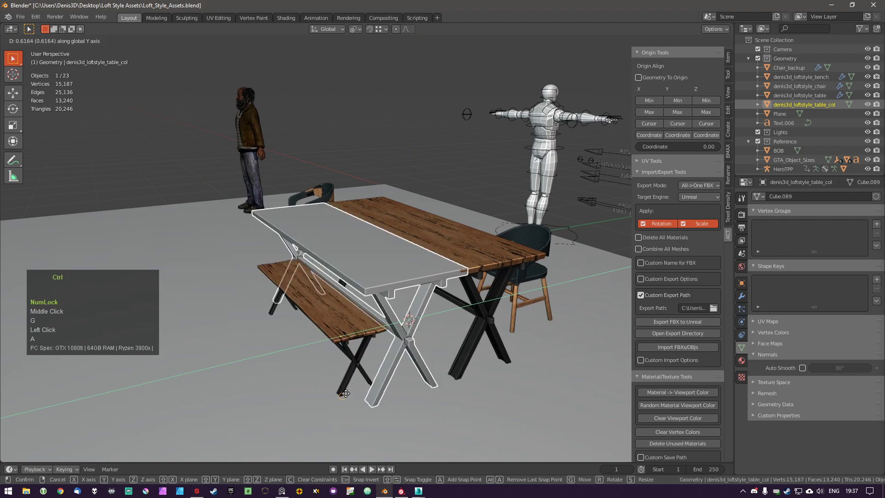
{"action": "right_click", "coordinate": [347, 322]}
Show the bench's transform values and snap the 3D cursor to the bench.
{"action": "left_click", "coordinate": [348, 306]}
{"action": "mouse_move", "coordinate": [385, 349]}
{"action": "middle_mouse_down"}
{"action": "mouse_move", "coordinate": [354, 336]}
{"action": "mouse_move", "coordinate": [392, 341]}
{"action": "middle_mouse_up"}
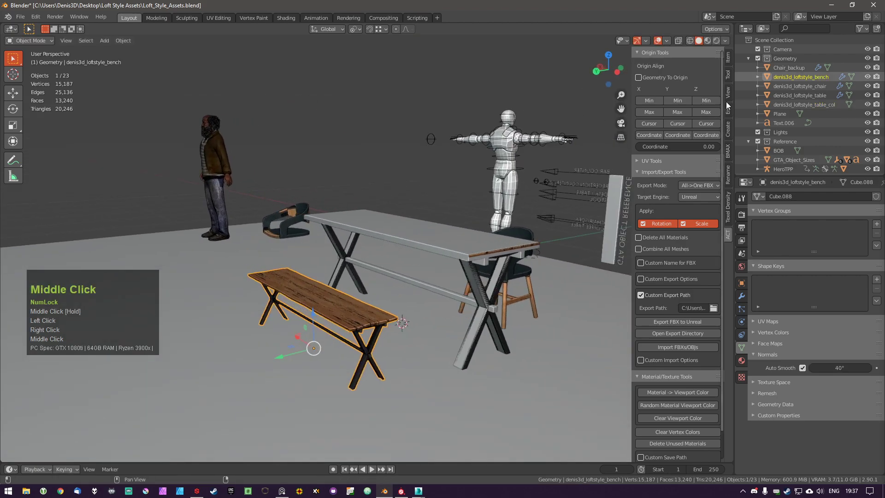
{"action": "left_click", "coordinate": [728, 57]}
{"action": "key", "text": "shift+s"}
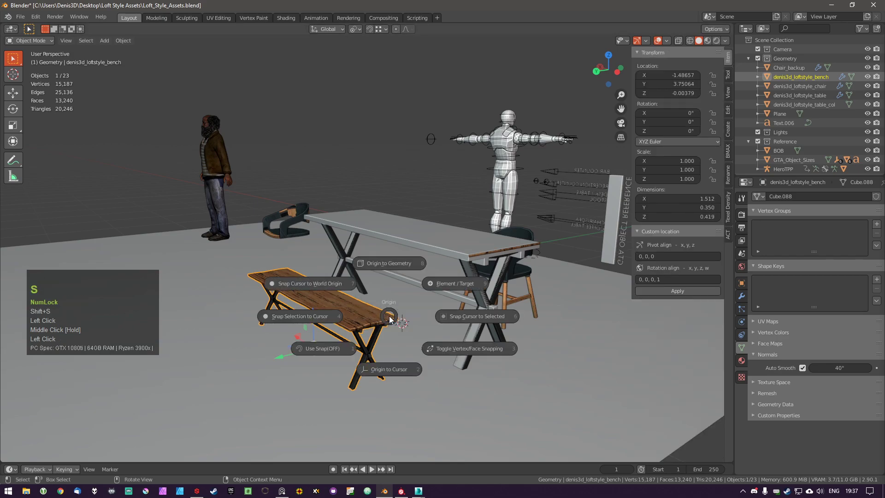
{"action": "left_click", "coordinate": [452, 322]}
Duplicate the collision table in place and snap the copy to the 3D cursor at the bench.
{"action": "left_click", "coordinate": [450, 237]}
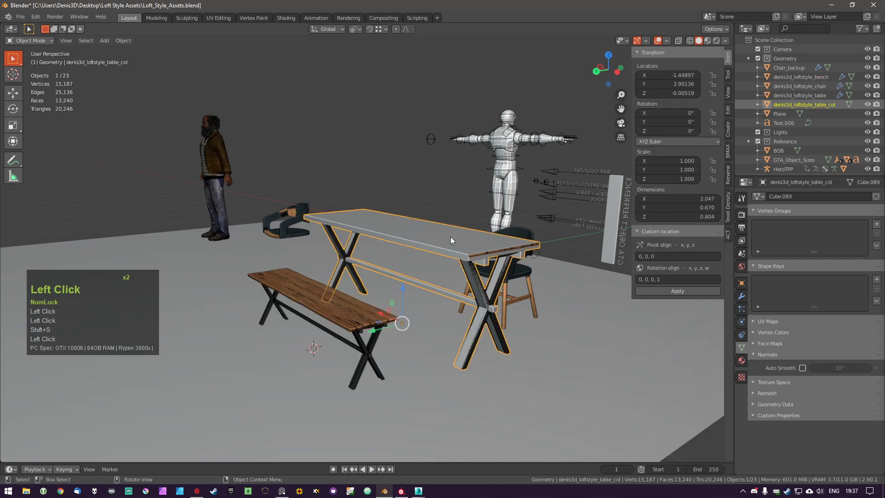
{"action": "key", "text": "shift+d"}
{"action": "right_click", "coordinate": [455, 270]}
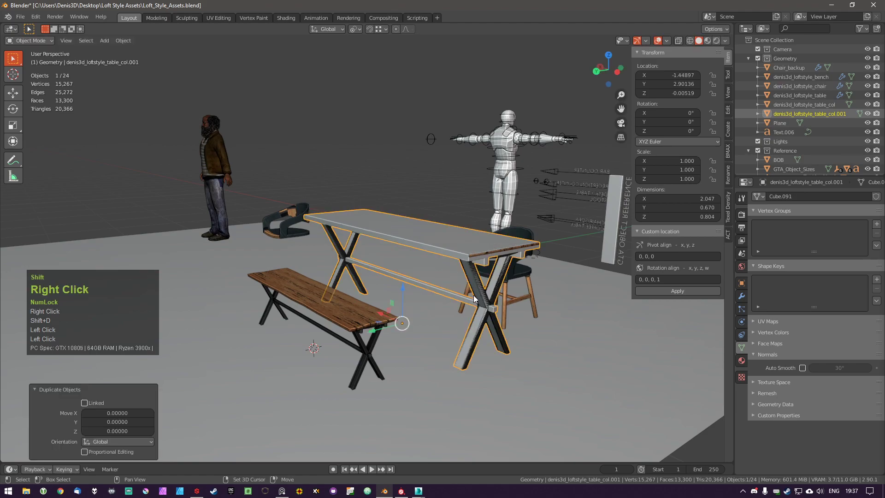
{"action": "key", "text": "shift+s"}
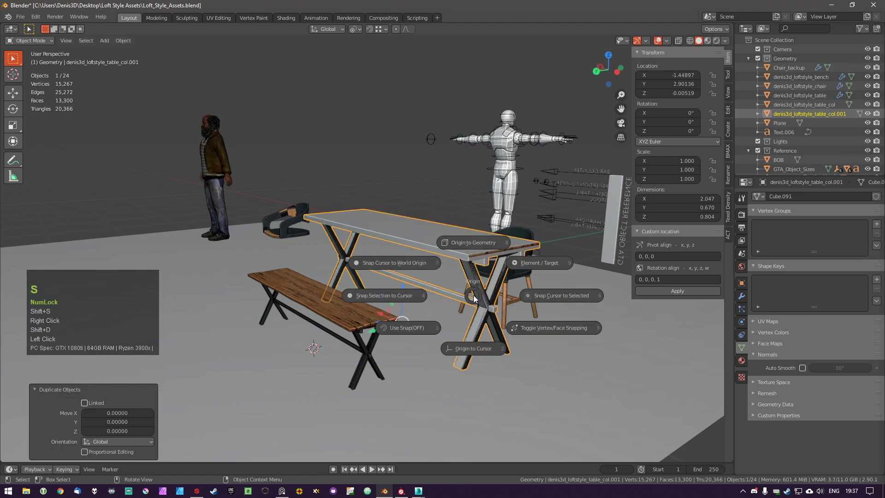
{"action": "left_click", "coordinate": [415, 295]}
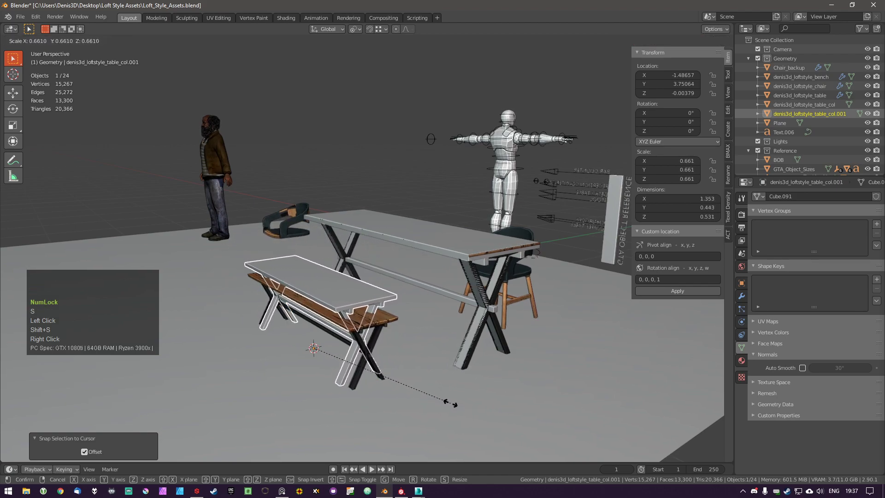
Scale the collision copy uniformly to 0.525 to match the bench's height, and start editing its mesh.
{"action": "left_click", "coordinate": [414, 395]}
{"action": "key", "text": "a"}
{"action": "middle_click_drag", "start_coordinate": [413, 394], "coordinate": [397, 372]}
{"action": "key", "text": "Tab"}
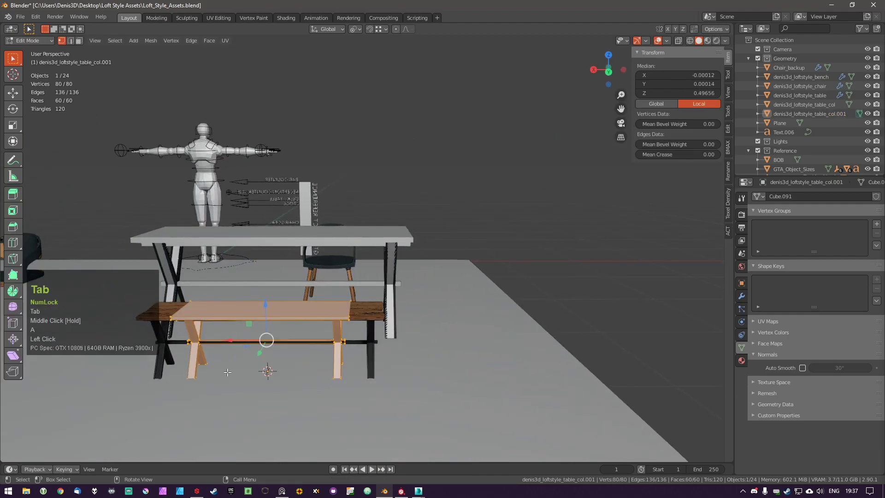
{"action": "key", "text": "a"}
{"action": "key", "text": "b"}
{"action": "left_click_drag", "start_coordinate": [306, 282], "coordinate": [425, 395]}
{"action": "key", "text": "g"}
{"action": "middle_click", "coordinate": [376, 369]}
{"action": "right_click", "coordinate": [390, 373]}
With see-through display on, move the copy's entire -X end outward along X to align with the bench's end.
{"action": "key", "text": "Tab"}
{"action": "left_click", "coordinate": [453, 406]}
{"action": "key", "text": "b"}
{"action": "left_click_drag", "start_coordinate": [311, 286], "coordinate": [404, 429]}
{"action": "key", "text": "g"}
{"action": "middle_click", "coordinate": [372, 386]}
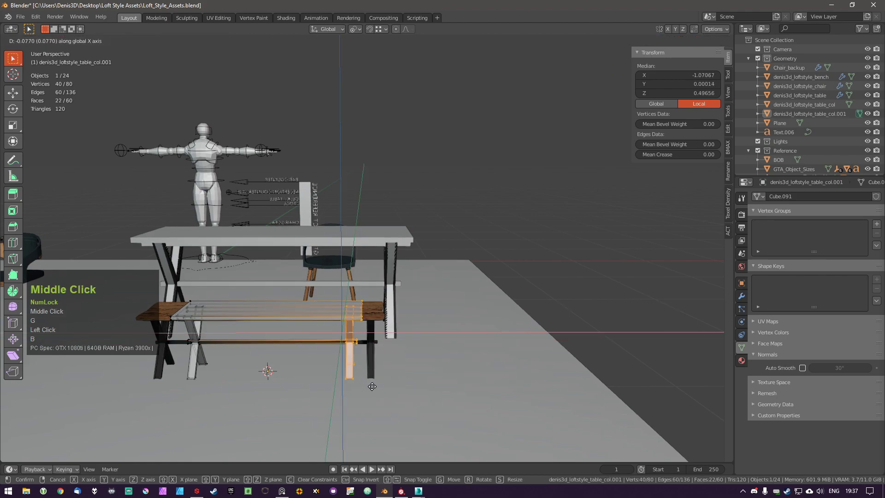
{"action": "left_click", "coordinate": [383, 320], "text": "ctrl"}
{"action": "key", "text": "ctrl+a"}
Move the copy's entire +X end outward about 0.21 along X to align with the bench's other end.
{"action": "middle_click_drag", "start_coordinate": [251, 355], "coordinate": [348, 351], "text": "shift"}
{"action": "key", "text": "b"}
{"action": "left_click_drag", "start_coordinate": [245, 286], "coordinate": [310, 382]}
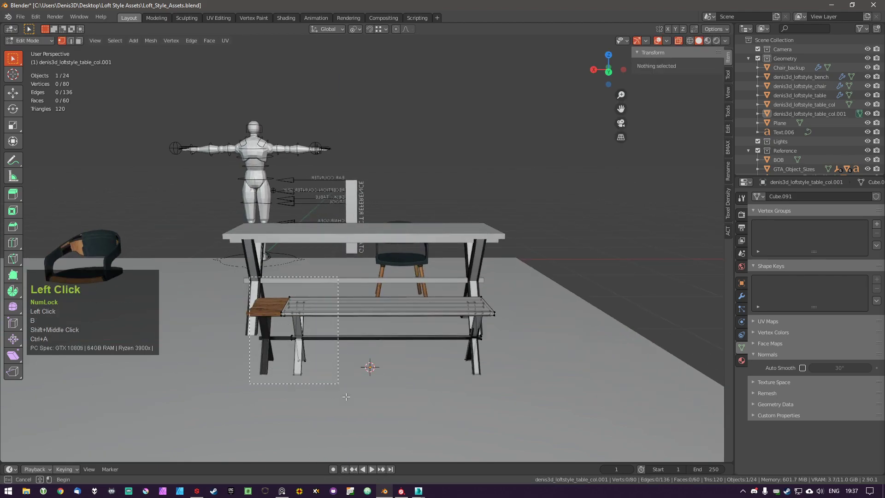
{"action": "key", "text": "g"}
{"action": "middle_click", "coordinate": [295, 344]}
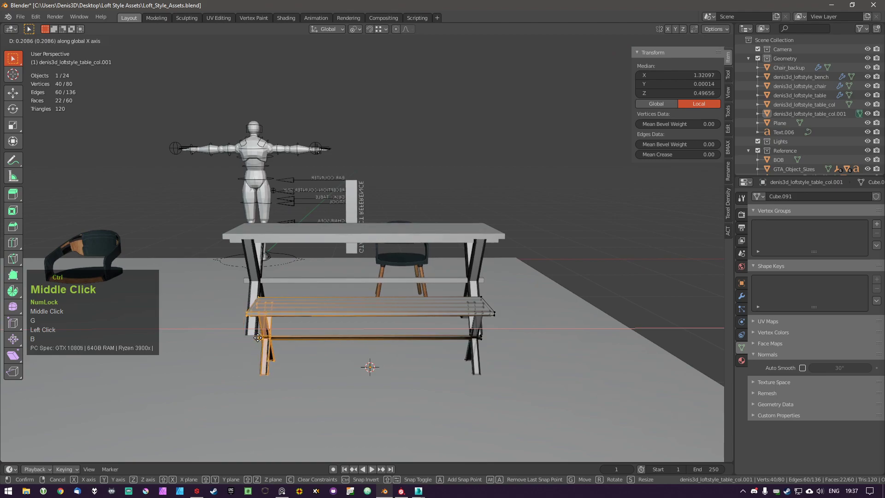
{"action": "left_click", "coordinate": [257, 338], "text": "ctrl"}
{"action": "key", "text": "ctrl+a"}
Finish editing the bench collision copy and examine how its seat and legs fit the bench.
{"action": "middle_click_drag", "start_coordinate": [257, 338], "coordinate": [361, 355]}
{"action": "key", "text": "Tab"}
{"action": "key", "text": "a"}
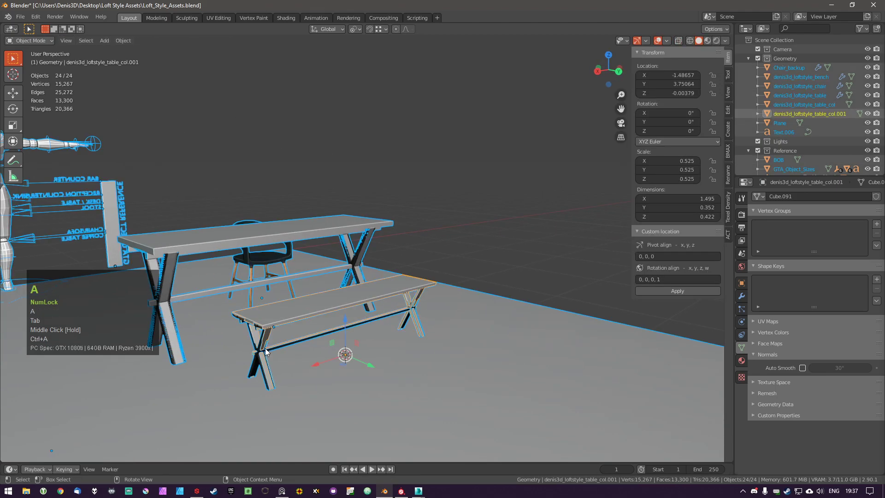
{"action": "scroll", "coordinate": [330, 309], "scroll_direction": "up", "scroll_amount": 2}
{"action": "key", "text": "a"}
{"action": "middle_click_drag", "start_coordinate": [296, 327], "coordinate": [283, 372]}
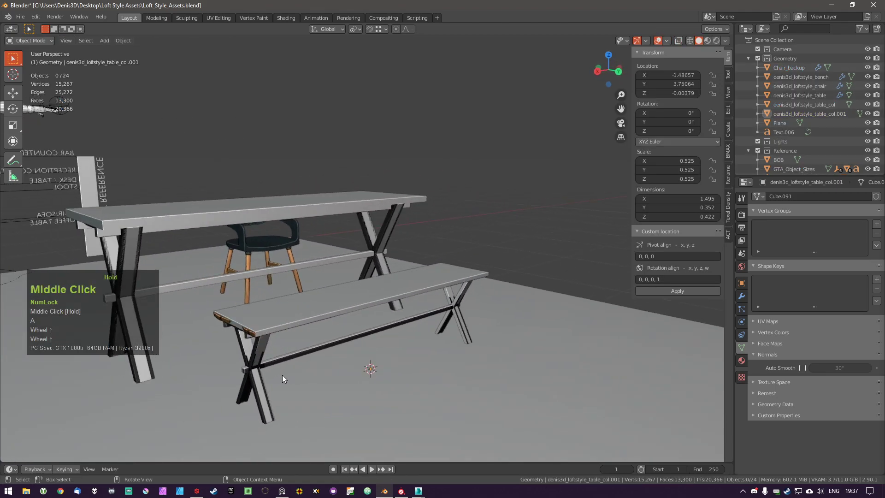
Start editing the mesh of the bench's collision copy.
{"action": "left_click", "coordinate": [259, 355]}
{"action": "left_click", "coordinate": [259, 355]}
{"action": "key", "text": "Tab"}
{"action": "middle_click_drag", "start_coordinate": [260, 355], "coordinate": [237, 346]}
{"action": "key", "text": "b"}
{"action": "left_click_drag", "start_coordinate": [240, 258], "coordinate": [379, 411]}
{"action": "key", "text": "g"}
{"action": "middle_click", "coordinate": [394, 394]}
{"action": "right_click", "coordinate": [393, 395]}
{"action": "scroll", "coordinate": [393, 394], "scroll_direction": "up", "scroll_amount": 2}
{"action": "middle_click_drag", "start_coordinate": [393, 394], "coordinate": [342, 352]}
{"action": "key", "text": "g"}
{"action": "middle_click", "coordinate": [370, 331]}
{"action": "right_click", "coordinate": [368, 332]}
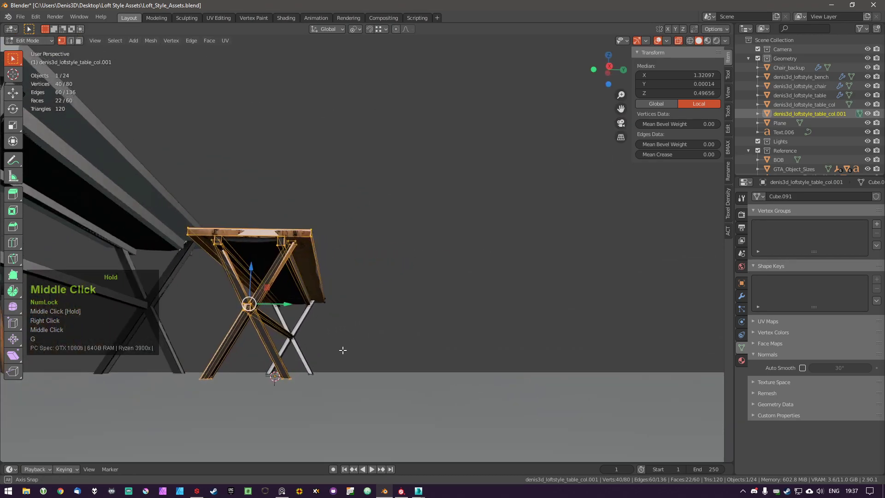
{"action": "scroll", "coordinate": [341, 351], "scroll_direction": "up", "scroll_amount": 3}
{"action": "middle_click_drag", "start_coordinate": [237, 300], "coordinate": [345, 274], "text": "shift"}
{"action": "key", "text": "g"}
{"action": "middle_click", "coordinate": [454, 276]}
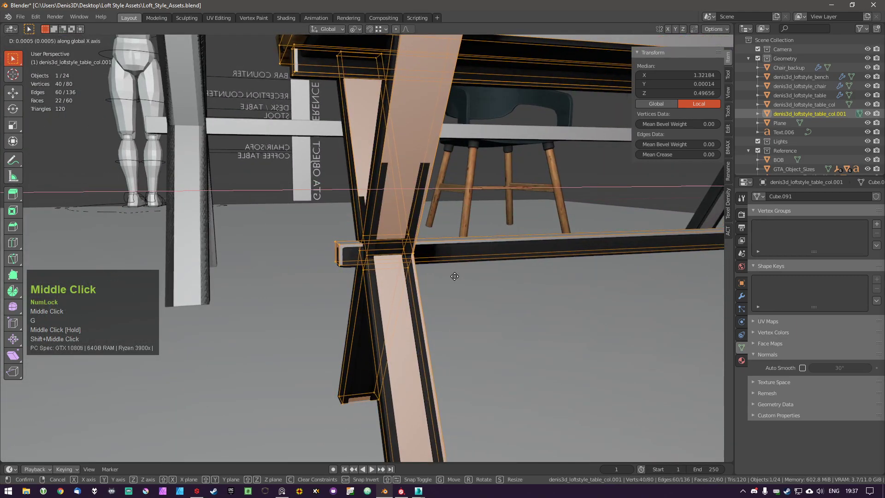
{"action": "right_click", "coordinate": [454, 276]}
Select the entire mesh of the bench's collision copy.
{"action": "scroll", "coordinate": [454, 275], "scroll_direction": "down", "scroll_amount": 2}
{"action": "middle_click_drag", "start_coordinate": [454, 276], "coordinate": [465, 279], "text": "shift"}
{"action": "middle_click", "coordinate": [468, 279]}
{"action": "key", "text": "a"}
{"action": "key", "text": "a"}
{"action": "key", "text": "g"}
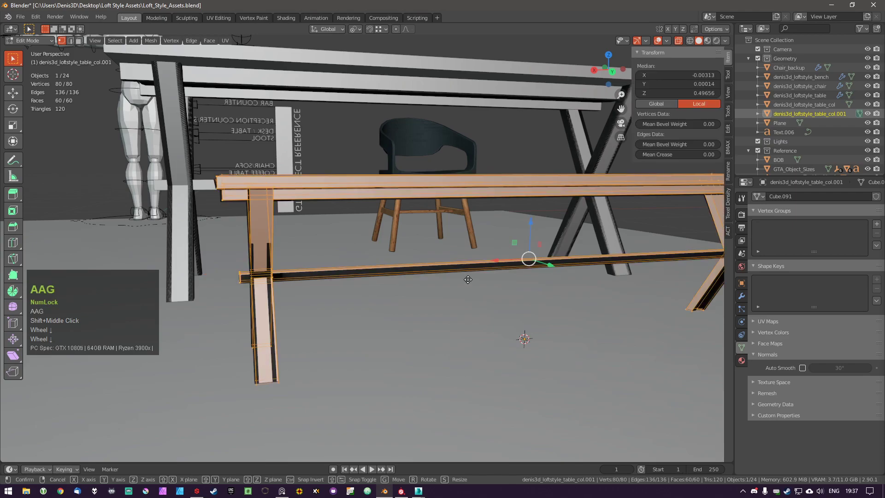
{"action": "key", "text": "z"}
{"action": "key", "text": "shift"}
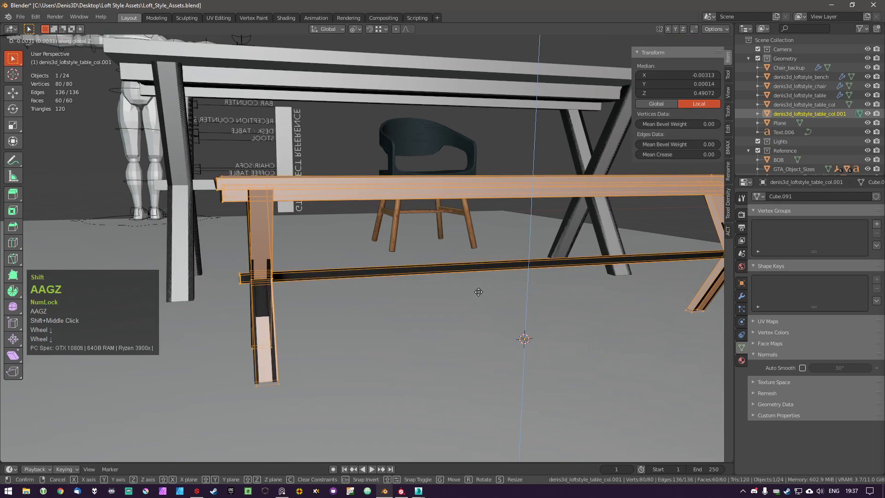
{"action": "right_click", "coordinate": [527, 257], "text": "shift"}
Lower the whole bench collision mesh about 0.0029 along Z to align its top with the bench seat.
{"action": "middle_click_drag", "start_coordinate": [527, 257], "coordinate": [524, 306]}
{"action": "scroll", "coordinate": [569, 258], "scroll_direction": "up", "scroll_amount": 2}
{"action": "mouse_move", "coordinate": [568, 259]}
{"action": "middle_mouse_down"}
{"action": "mouse_move", "coordinate": [584, 240]}
{"action": "mouse_move", "coordinate": [567, 243]}
{"action": "middle_mouse_up"}
{"action": "key", "text": "KP_5"}
{"action": "scroll", "coordinate": [542, 223], "scroll_direction": "up", "scroll_amount": 9}
{"action": "middle_click_drag", "start_coordinate": [407, 91], "coordinate": [397, 103], "text": "shift"}
{"action": "scroll", "coordinate": [396, 103], "scroll_direction": "up", "scroll_amount": 2}
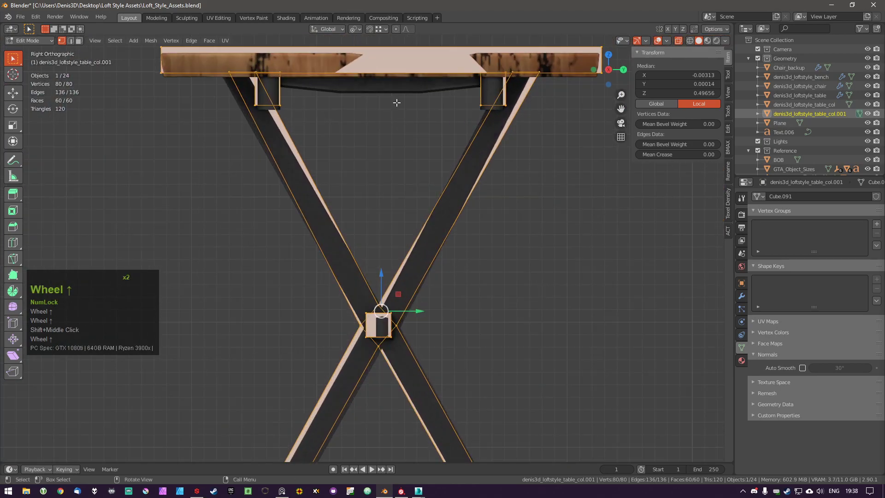
{"action": "key", "text": "g"}
{"action": "key", "text": "z"}
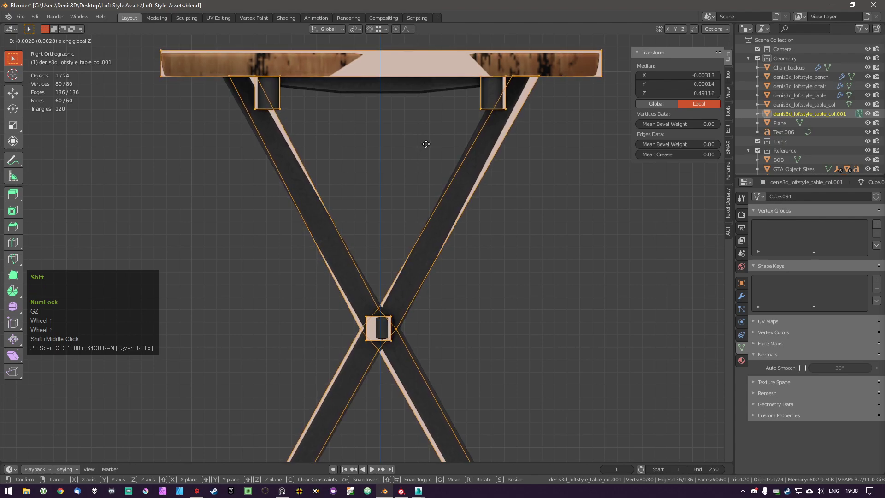
{"action": "left_click", "coordinate": [421, 146], "text": "shift"}
{"action": "key", "text": "g"}
{"action": "middle_click", "coordinate": [418, 228]}
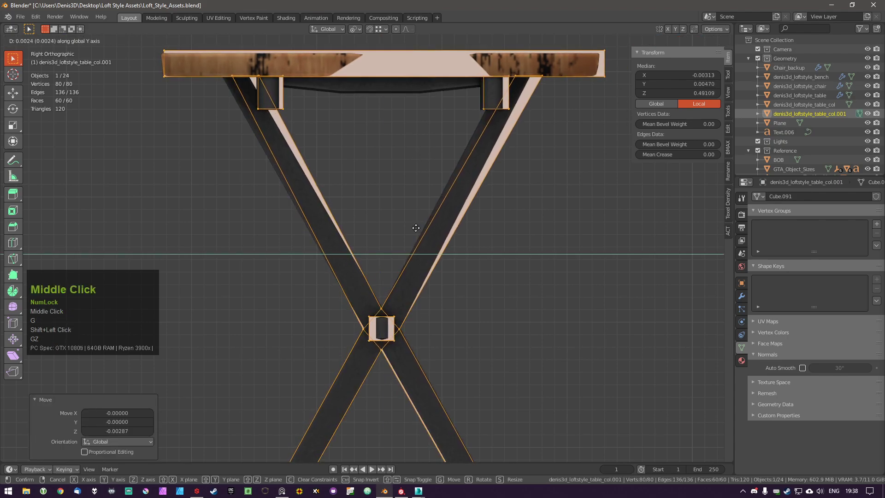
{"action": "right_click", "coordinate": [415, 227]}
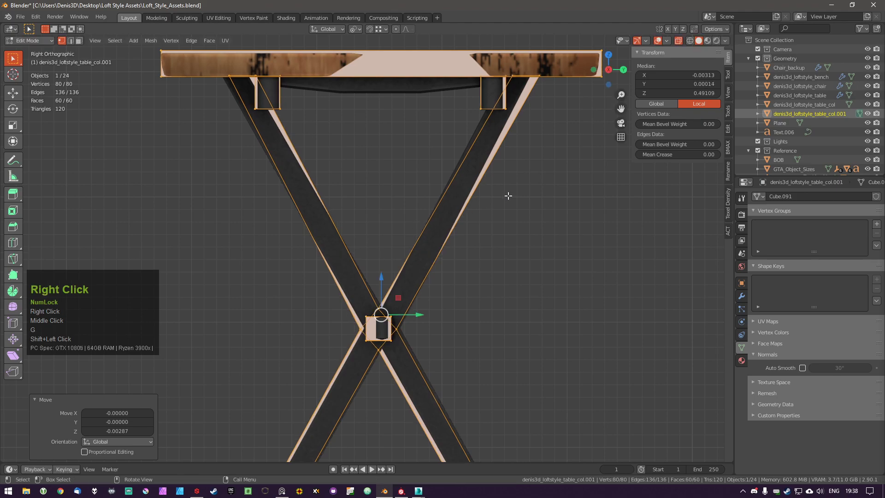
{"action": "scroll", "coordinate": [508, 196], "scroll_direction": "down", "scroll_amount": 3}
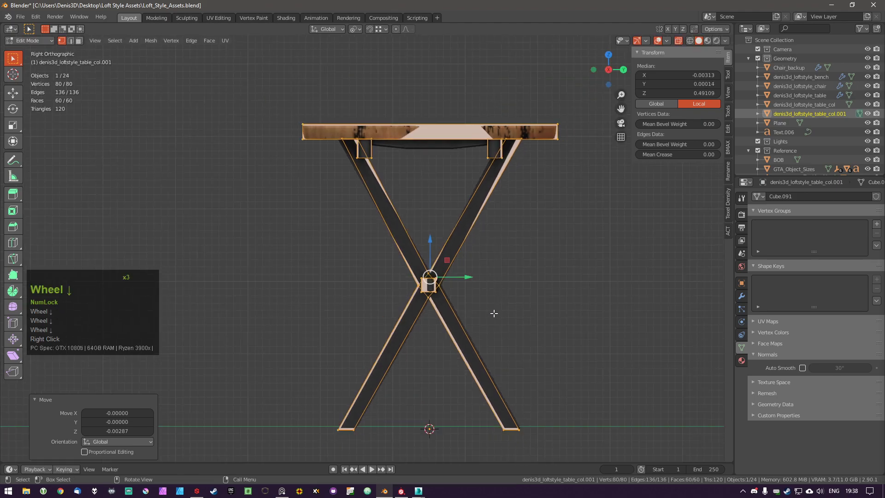
{"action": "key", "text": "g"}
{"action": "key", "text": "shift+z"}
{"action": "right_click", "coordinate": [501, 298]}
Finish editing the bench collision copy and return to a perspective view.
{"action": "middle_click_drag", "start_coordinate": [501, 298], "coordinate": [444, 219]}
{"action": "key", "text": "Tab"}
{"action": "scroll", "coordinate": [367, 232], "scroll_direction": "down", "scroll_amount": 3}
{"action": "key", "text": "KP_5"}
{"action": "middle_click_drag", "start_coordinate": [381, 225], "coordinate": [415, 246]}
{"action": "middle_click_drag", "start_coordinate": [411, 247], "coordinate": [481, 283], "text": "shift"}
{"action": "scroll", "coordinate": [461, 262], "scroll_direction": "down", "scroll_amount": 1}
Rotate the original bench 180° about the Z axis.
{"action": "left_click", "coordinate": [397, 206]}
{"action": "middle_click_drag", "start_coordinate": [398, 206], "coordinate": [379, 218]}
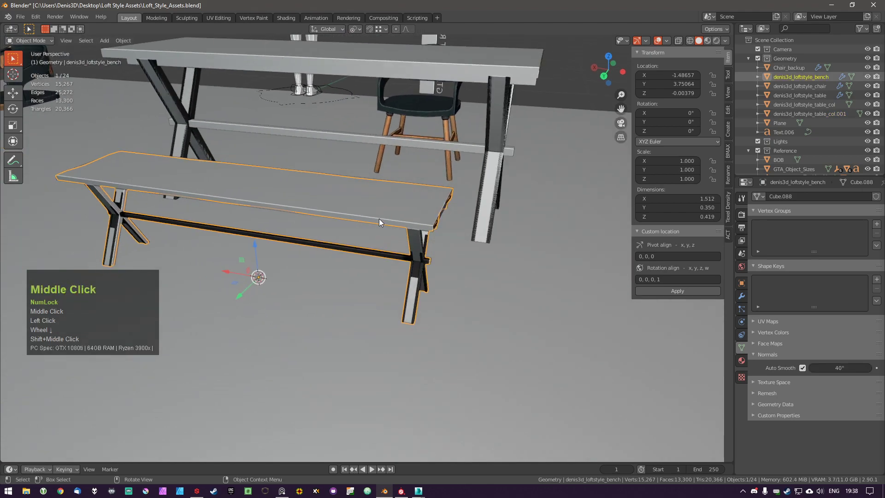
{"action": "key", "text": "r"}
{"action": "key", "text": "z"}
{"action": "key", "text": "KP_1"}
{"action": "key", "text": "KP_8"}
{"action": "key", "text": "KP_0"}
{"action": "key", "text": "KP_Enter"}
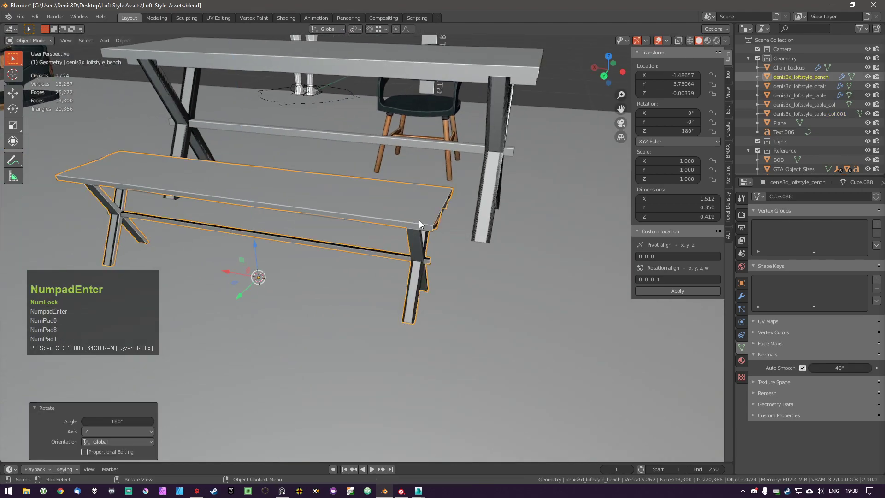
Examine how the bench and its collision copy line up at the seat, legs and both ends.
{"action": "key", "text": "a"}
{"action": "middle_click_drag", "start_coordinate": [419, 224], "coordinate": [314, 239]}
{"action": "scroll", "coordinate": [359, 238], "scroll_direction": "up", "scroll_amount": 1}
{"action": "middle_click_drag", "start_coordinate": [410, 239], "coordinate": [498, 250]}
{"action": "scroll", "coordinate": [392, 175], "scroll_direction": "down", "scroll_amount": 2}
{"action": "middle_click_drag", "start_coordinate": [368, 55], "coordinate": [347, 121], "text": "shift"}
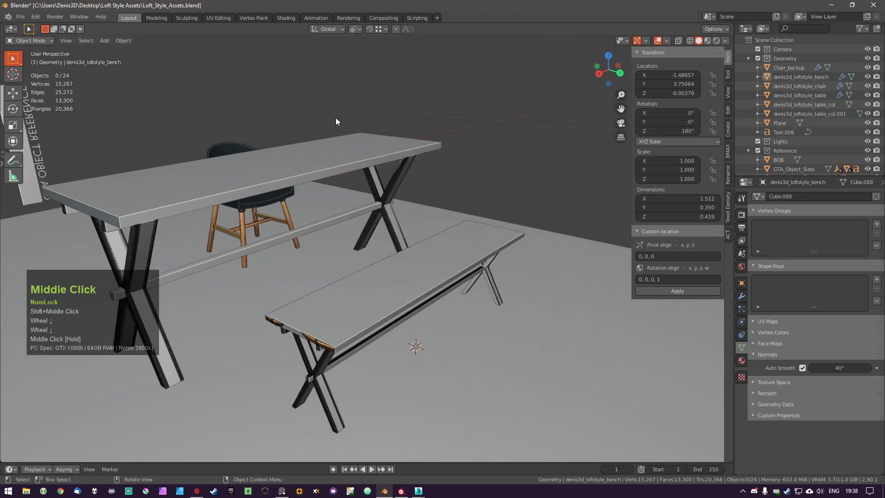
{"action": "left_click", "coordinate": [362, 333]}
{"action": "scroll", "coordinate": [362, 333], "scroll_direction": "up", "scroll_amount": 2}
{"action": "middle_click_drag", "start_coordinate": [363, 333], "coordinate": [392, 282]}
{"action": "middle_click_drag", "start_coordinate": [392, 282], "coordinate": [389, 288], "text": "shift"}
{"action": "scroll", "coordinate": [319, 355], "scroll_direction": "up", "scroll_amount": 2}
{"action": "mouse_move", "coordinate": [320, 356]}
{"action": "middle_mouse_down"}
{"action": "mouse_move", "coordinate": [367, 344]}
{"action": "mouse_move", "coordinate": [325, 346]}
{"action": "mouse_move", "coordinate": [322, 394]}
{"action": "mouse_move", "coordinate": [333, 362]}
{"action": "middle_mouse_up"}
{"action": "middle_click_drag", "start_coordinate": [410, 328], "coordinate": [391, 319]}
{"action": "key", "text": "a"}
{"action": "scroll", "coordinate": [382, 322], "scroll_direction": "up", "scroll_amount": 2}
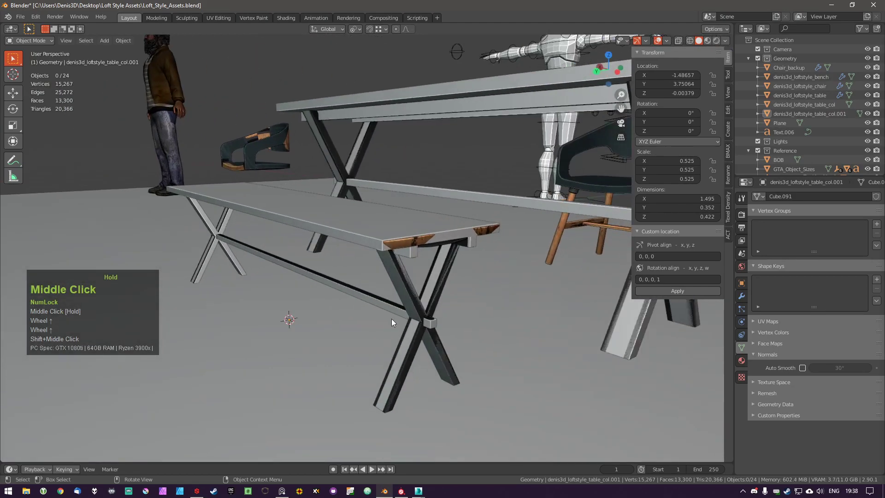
Rename the bench's collision copy to denis3d_loftstyle_bench_col.
{"action": "left_click", "coordinate": [465, 239]}
{"action": "left_click", "coordinate": [461, 231]}
{"action": "left_click", "coordinate": [458, 231]}
{"action": "key", "text": "F2"}
{"action": "left_click", "coordinate": [490, 229]}
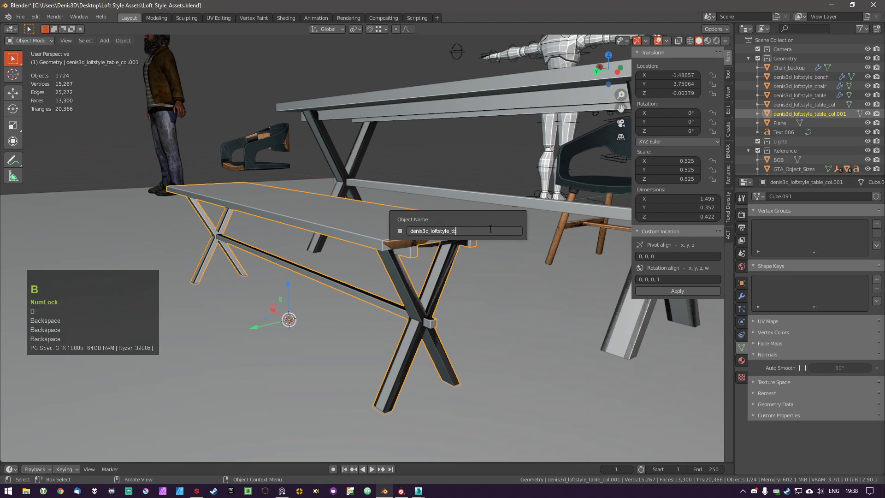
{"action": "type", "text": "bench_col"}
{"action": "key", "text": "Return"}
Duplicate the loft-style chair in place.
{"action": "scroll", "coordinate": [401, 231], "scroll_direction": "down", "scroll_amount": 3}
{"action": "middle_click_drag", "start_coordinate": [401, 232], "coordinate": [415, 221], "text": "shift"}
{"action": "middle_click_drag", "start_coordinate": [415, 221], "coordinate": [455, 240]}
{"action": "left_click", "coordinate": [494, 165]}
{"action": "left_click", "coordinate": [513, 218]}
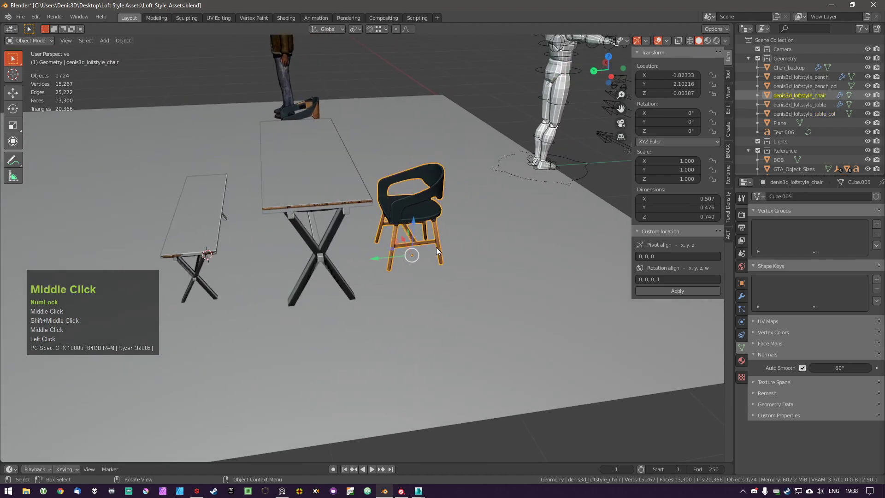
{"action": "key", "text": "shift+d"}
{"action": "right_click", "coordinate": [441, 240]}
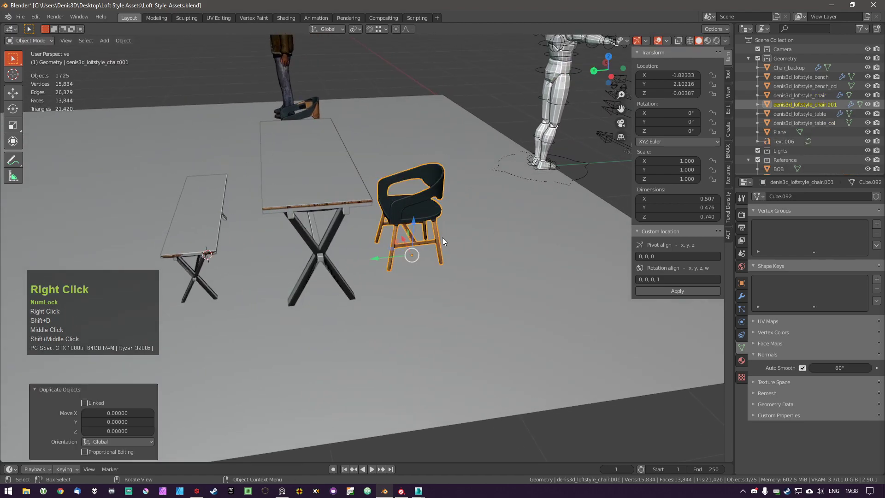
Rename the chair copy to denis3d_loftstyle_chair_col and remove its Bevel modifier.
{"action": "key", "text": "F2"}
{"action": "left_click", "coordinate": [497, 193]}
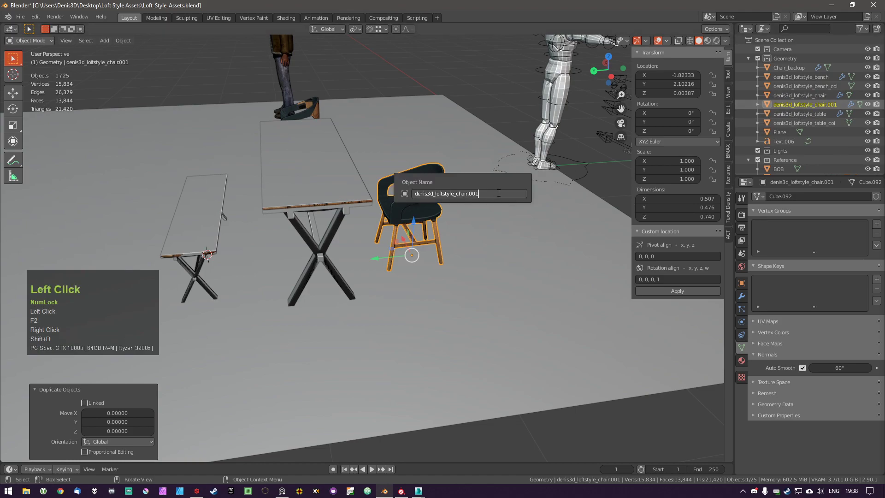
{"action": "type", "text": "_col"}
{"action": "key", "text": "Return"}
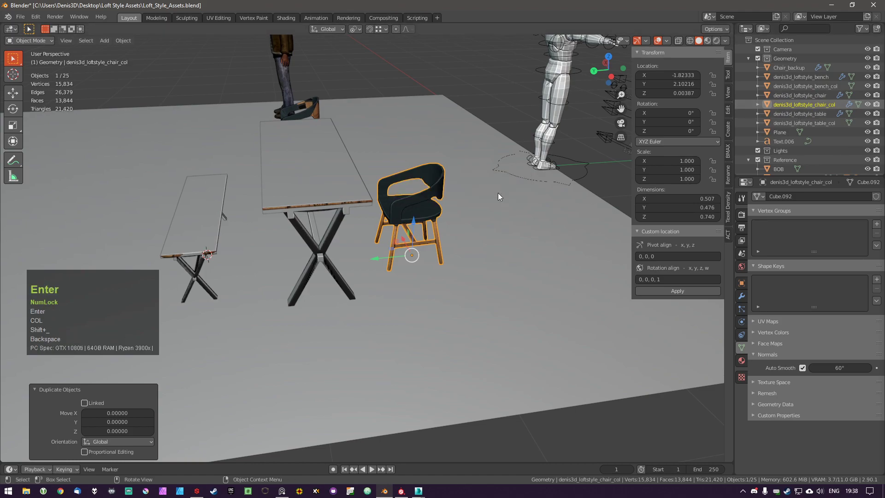
{"action": "left_click", "coordinate": [742, 297]}
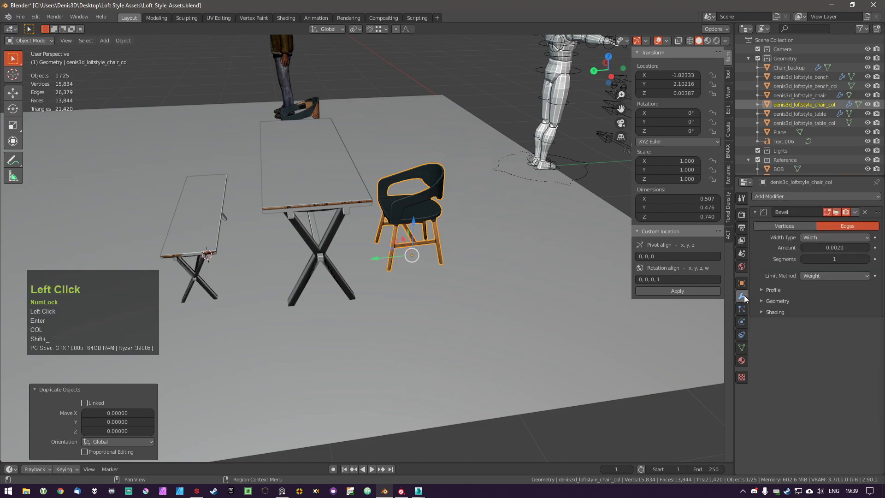
{"action": "left_click", "coordinate": [865, 214]}
{"action": "scroll", "coordinate": [437, 205], "scroll_direction": "up", "scroll_amount": 3}
{"action": "key", "text": "g"}
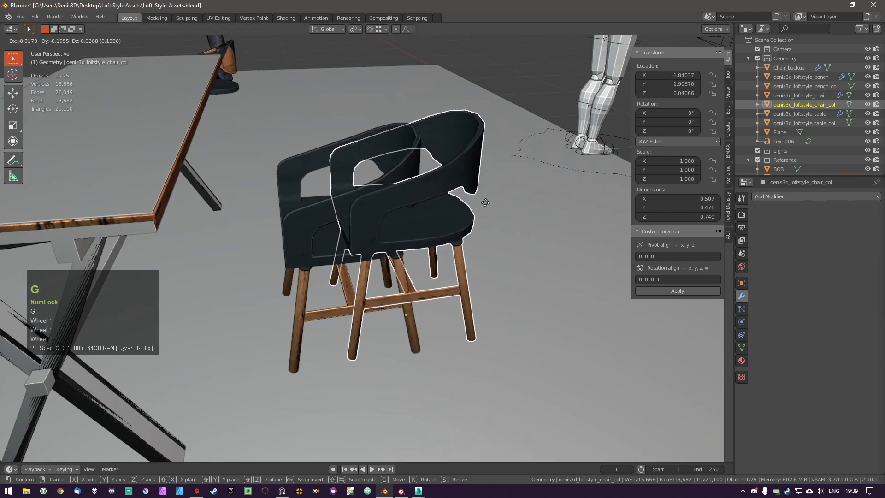
{"action": "right_click", "coordinate": [420, 221]}
{"action": "key", "text": "Tab"}
{"action": "key", "text": "a"}
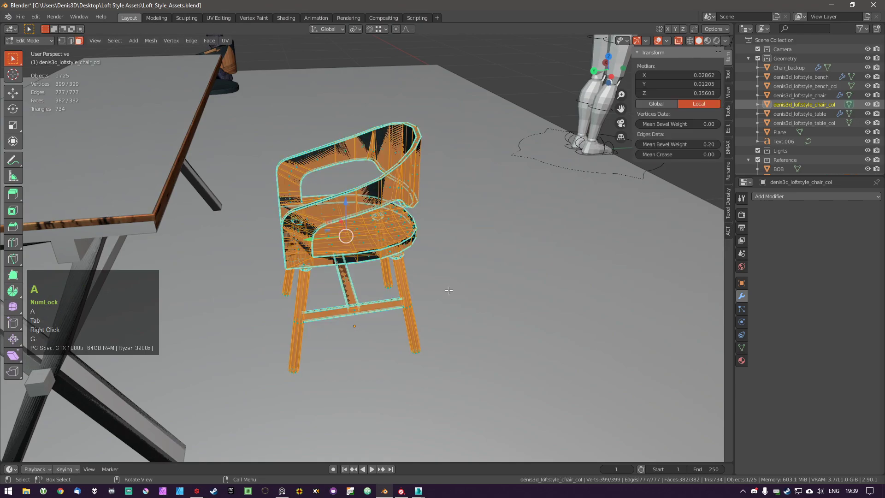
{"action": "middle_click_drag", "start_coordinate": [357, 286], "coordinate": [388, 325]}
{"action": "key", "text": "Tab"}
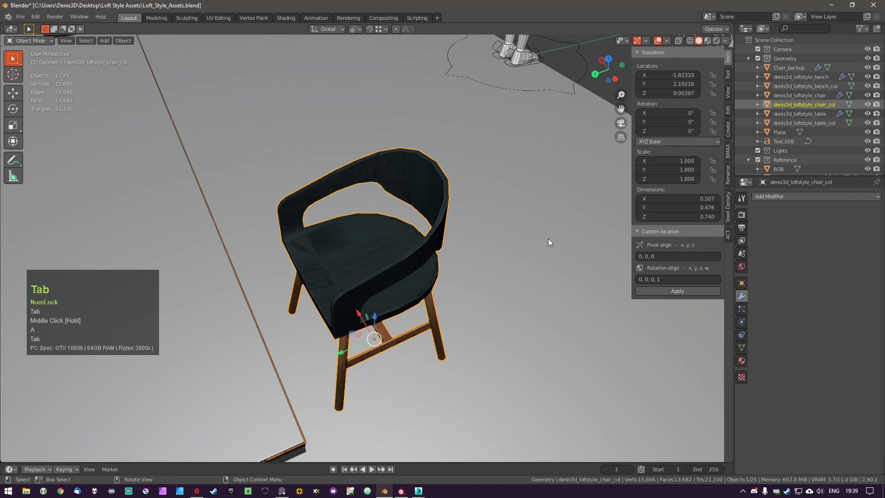
Isolate the chair's collision copy in local view and examine its mesh from several angles.
{"action": "key", "text": "KP_Divide"}
{"action": "scroll", "coordinate": [546, 322], "scroll_direction": "down", "scroll_amount": 2}
{"action": "middle_click_drag", "start_coordinate": [473, 319], "coordinate": [466, 283]}
{"action": "key", "text": "Tab"}
{"action": "key", "text": "a"}
{"action": "key", "text": "Tab"}
{"action": "mouse_move", "coordinate": [500, 350]}
{"action": "middle_mouse_down"}
{"action": "mouse_move", "coordinate": [513, 326]}
{"action": "mouse_move", "coordinate": [500, 318]}
{"action": "mouse_move", "coordinate": [506, 336]}
{"action": "mouse_move", "coordinate": [497, 338]}
{"action": "middle_mouse_up"}
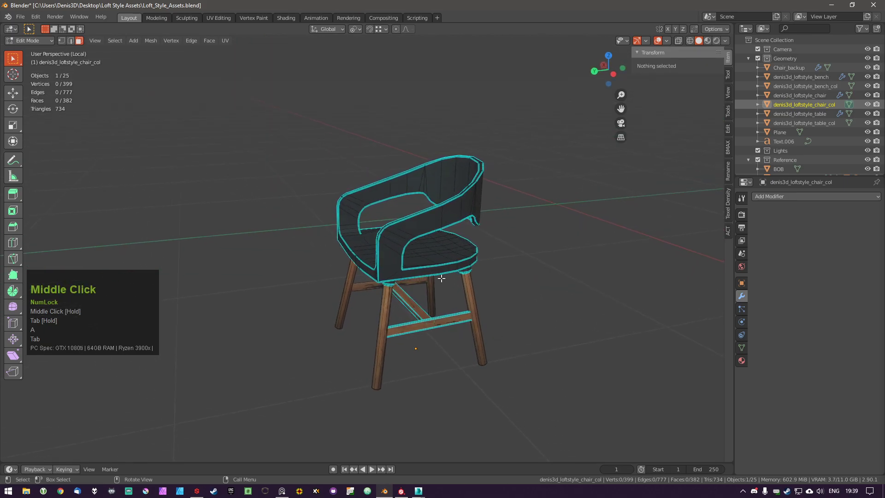
{"action": "middle_click_drag", "start_coordinate": [441, 275], "coordinate": [446, 308]}
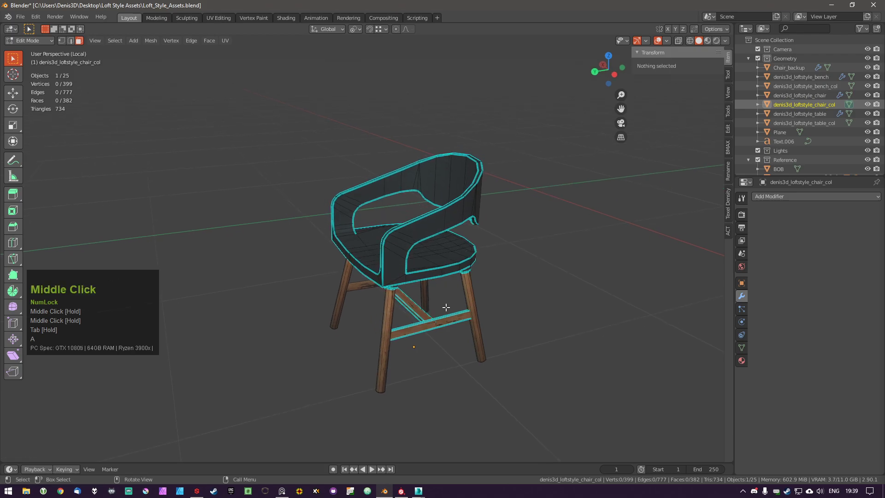
{"action": "scroll", "coordinate": [446, 307], "scroll_direction": "down", "scroll_amount": 2}
{"action": "middle_click_drag", "start_coordinate": [440, 278], "coordinate": [460, 275]}
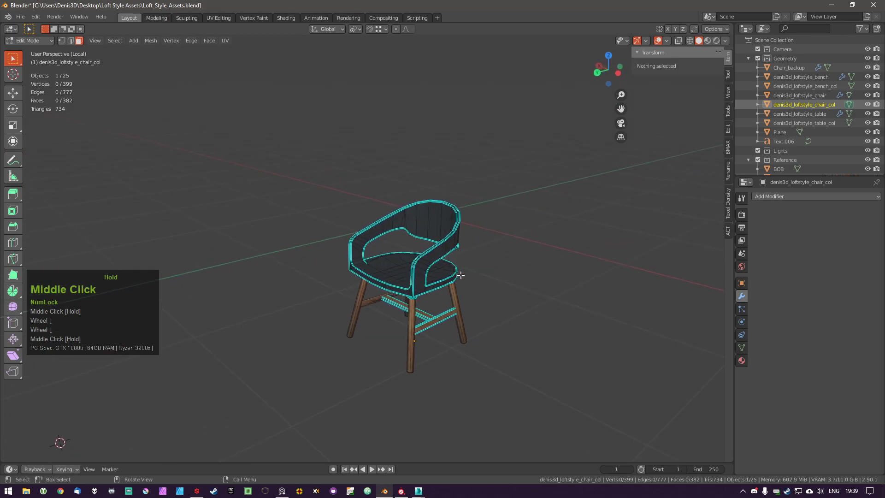
{"action": "key", "text": "Tab"}
Replace the chair collision copy's material with a new one named WOOD_COL.
{"action": "left_click", "coordinate": [741, 361]}
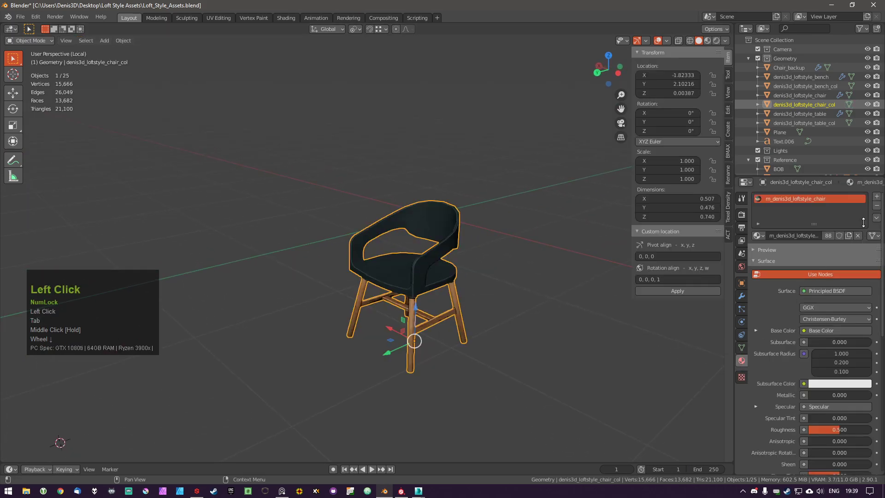
{"action": "left_click", "coordinate": [877, 207]}
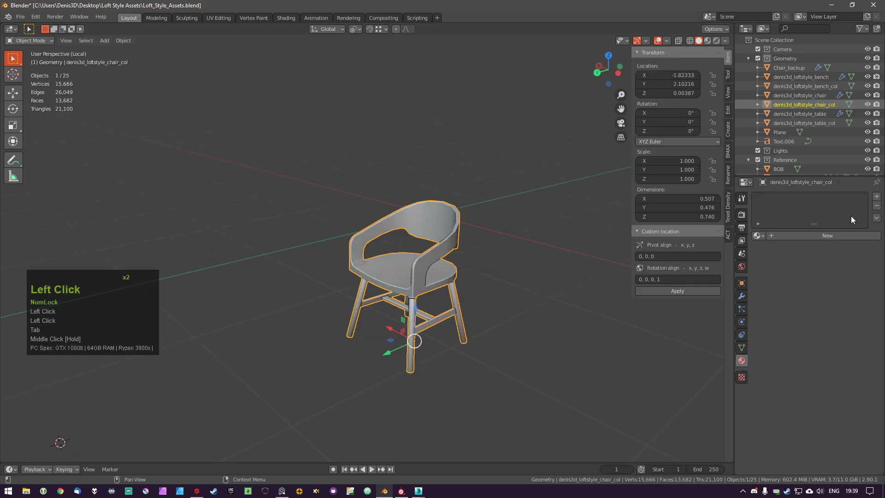
{"action": "left_click", "coordinate": [814, 237]}
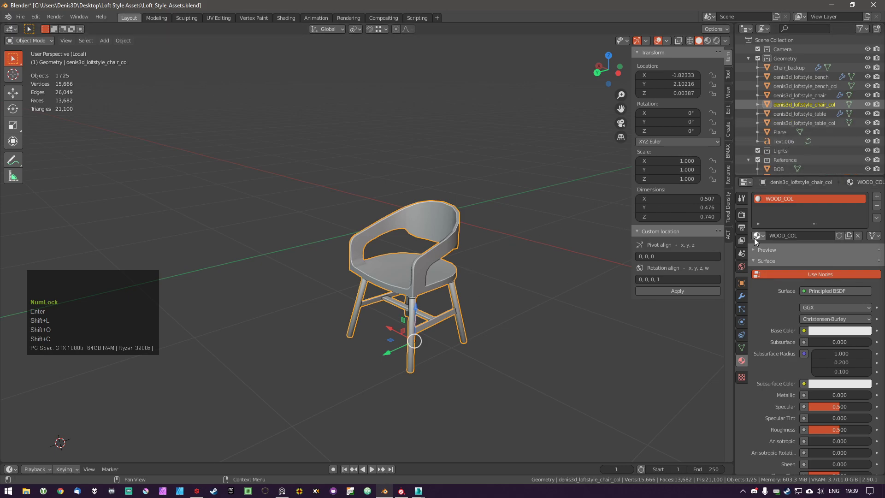
Add a Decimate modifier to the chair collision copy and turn on the wireframe overlay.
{"action": "left_click", "coordinate": [743, 296]}
{"action": "left_click", "coordinate": [784, 196]}
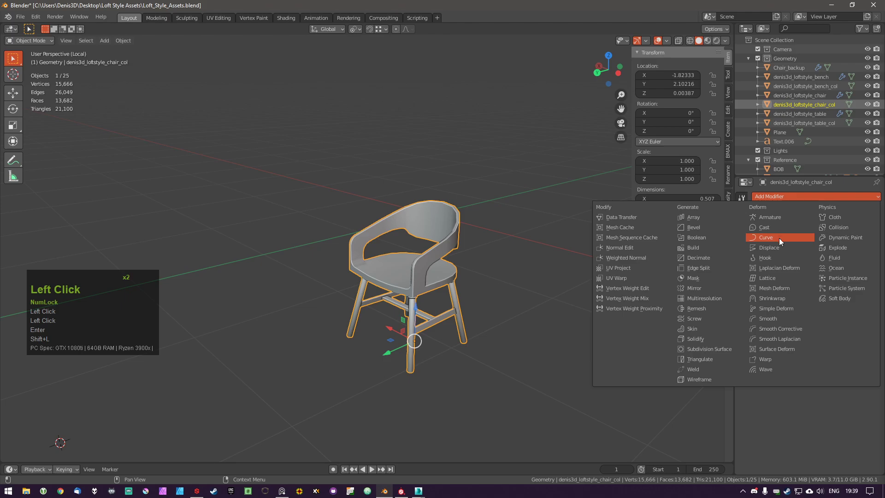
{"action": "left_click", "coordinate": [705, 257]}
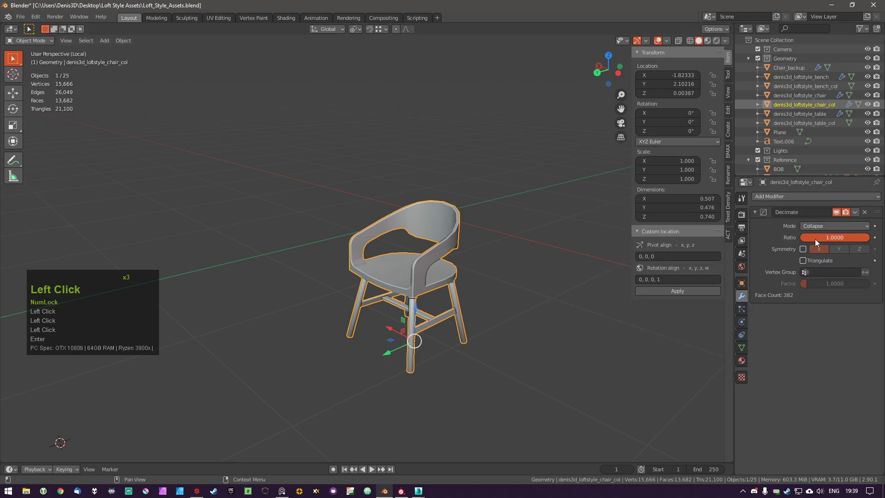
{"action": "left_click", "coordinate": [667, 41]}
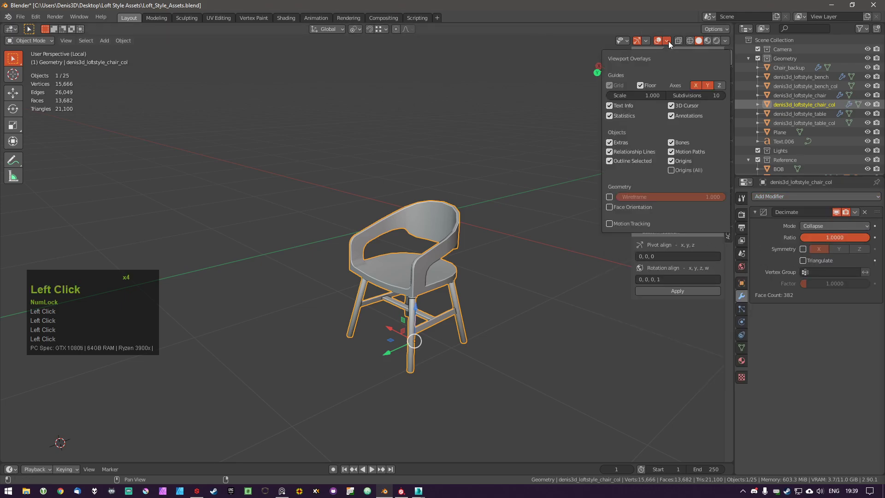
{"action": "left_click", "coordinate": [610, 198]}
{"action": "scroll", "coordinate": [434, 250], "scroll_direction": "up", "scroll_amount": 3}
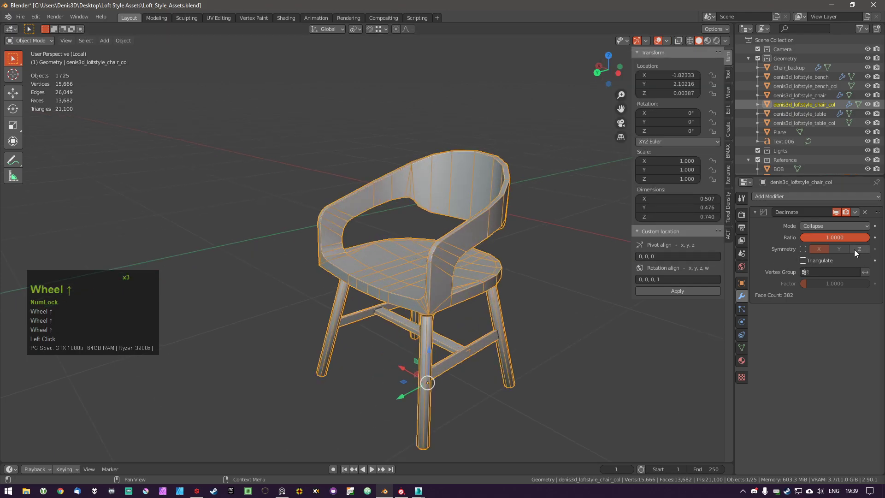
Enable Triangulate on the Decimate modifier and set its collapse ratio to 0.5.
{"action": "left_click_drag", "start_coordinate": [869, 237], "coordinate": [825, 237]}
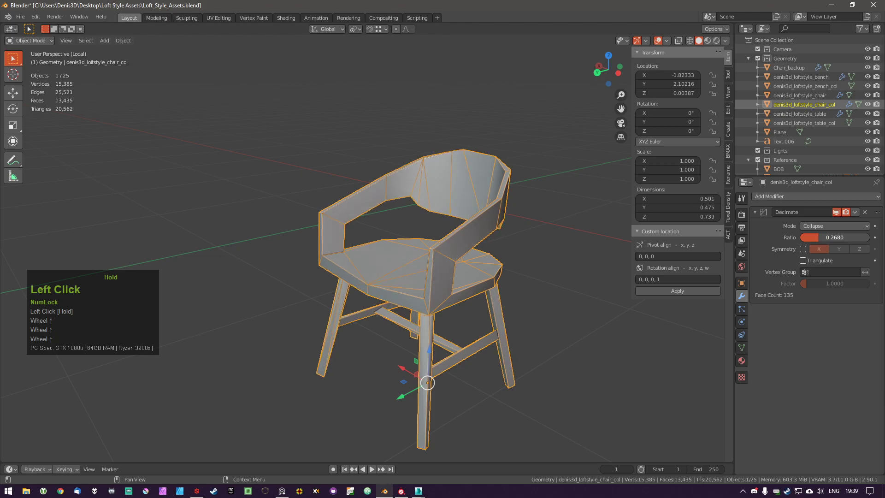
{"action": "left_click_drag", "start_coordinate": [817, 237], "coordinate": [826, 237]}
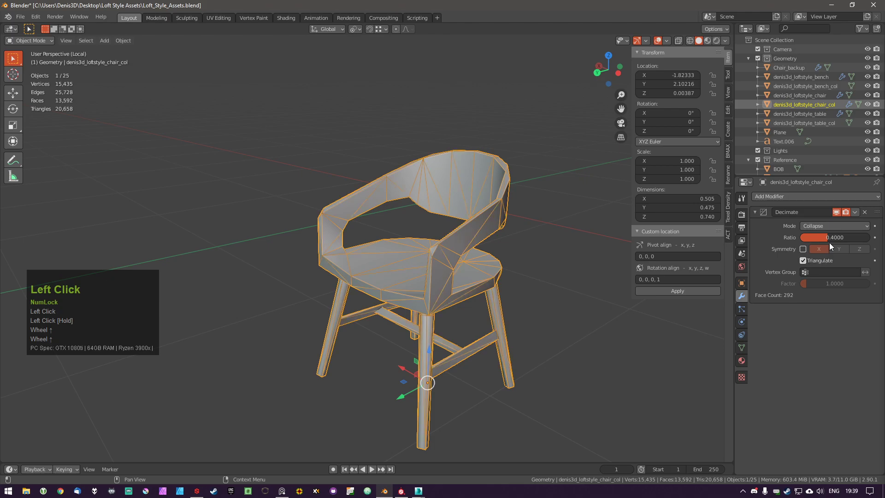
{"action": "left_click_drag", "start_coordinate": [826, 237], "coordinate": [830, 237], "text": "ctrl"}
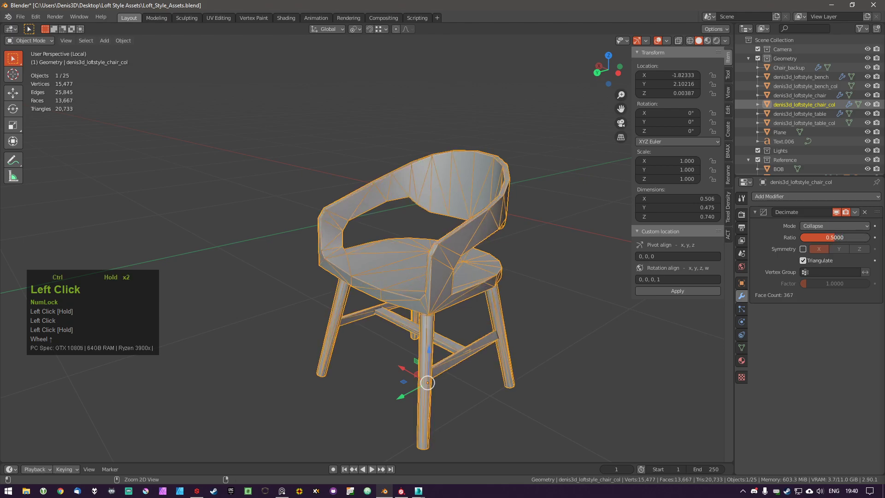
Examine the decimated chair collision copy in isolation, leave local view, and check how closely it covers the original chair.
{"action": "mouse_move", "coordinate": [375, 347]}
{"action": "middle_mouse_down"}
{"action": "mouse_move", "coordinate": [464, 306]}
{"action": "mouse_move", "coordinate": [405, 298]}
{"action": "mouse_move", "coordinate": [379, 334]}
{"action": "middle_mouse_up"}
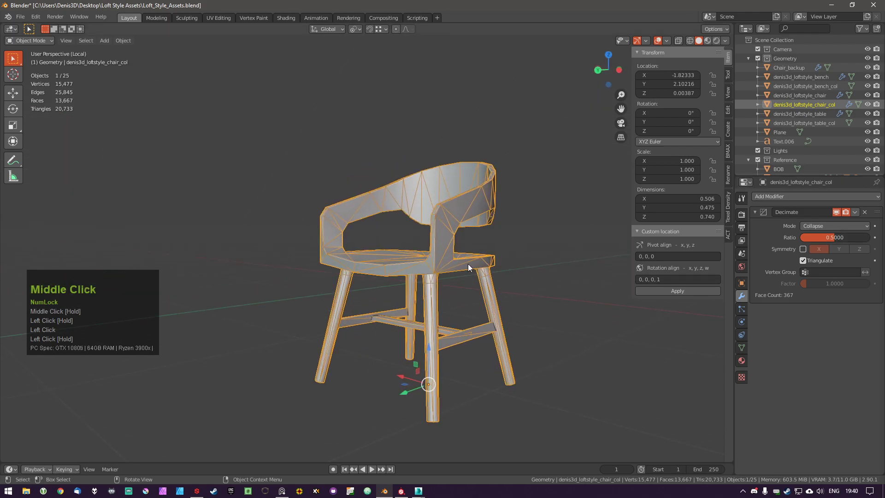
{"action": "middle_click_drag", "start_coordinate": [468, 267], "coordinate": [501, 294]}
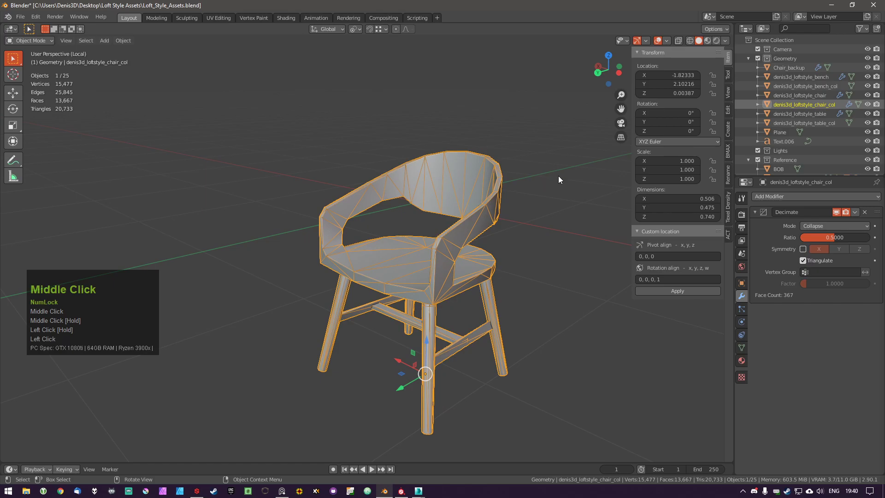
{"action": "key", "text": "KP_Divide"}
{"action": "middle_click_drag", "start_coordinate": [501, 236], "coordinate": [415, 217]}
{"action": "scroll", "coordinate": [354, 204], "scroll_direction": "up", "scroll_amount": 4}
{"action": "key", "text": "g"}
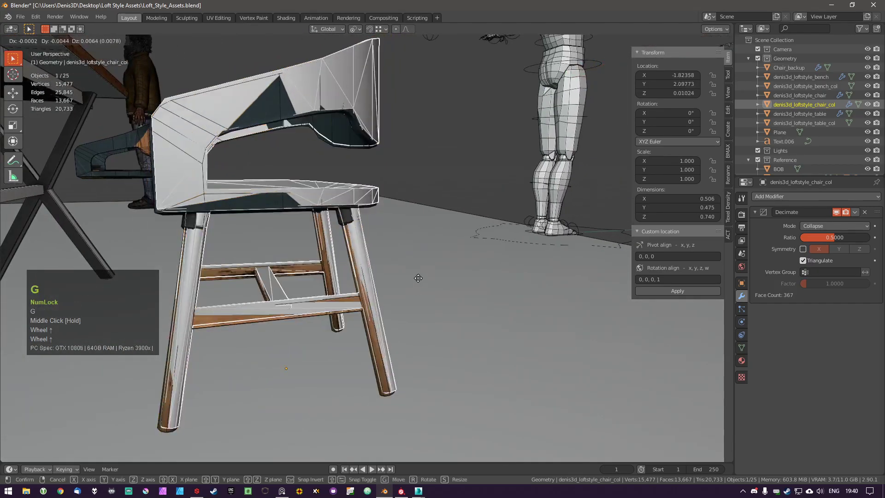
{"action": "right_click", "coordinate": [413, 280]}
{"action": "mouse_move", "coordinate": [413, 280]}
{"action": "middle_mouse_down"}
{"action": "mouse_move", "coordinate": [326, 321]}
{"action": "mouse_move", "coordinate": [253, 338]}
{"action": "mouse_move", "coordinate": [454, 322]}
{"action": "mouse_move", "coordinate": [422, 291]}
{"action": "mouse_move", "coordinate": [407, 292]}
{"action": "middle_mouse_up"}
{"action": "key", "text": "g"}
{"action": "right_click", "coordinate": [451, 312]}
{"action": "scroll", "coordinate": [407, 291], "scroll_direction": "down", "scroll_amount": 3}
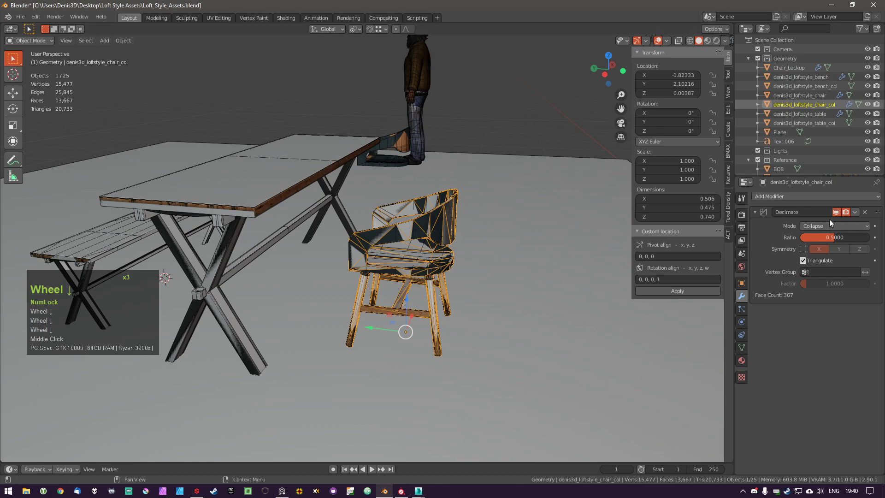
Turn off the wireframe overlay for the scene.
{"action": "middle_click_drag", "start_coordinate": [501, 292], "coordinate": [526, 297]}
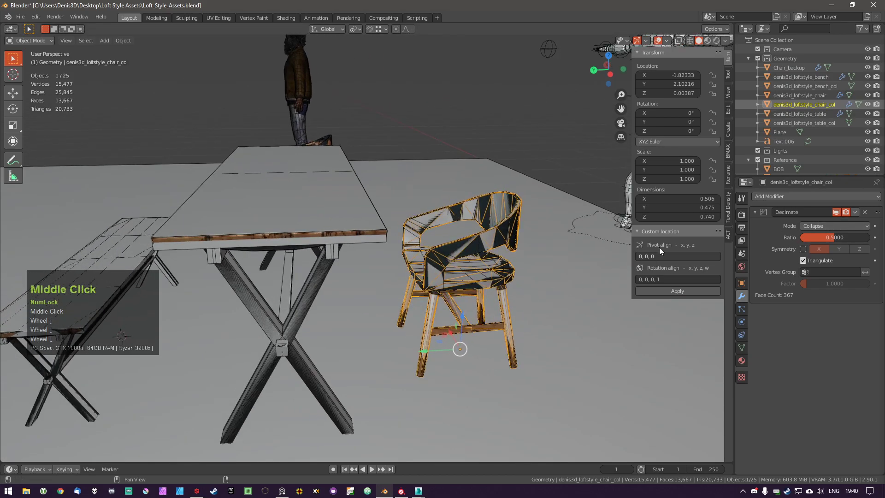
{"action": "left_click", "coordinate": [666, 42]}
{"action": "left_click", "coordinate": [609, 197]}
Hide the chair collision copy to check the original beneath it, and undo the hiding.
{"action": "middle_click_drag", "start_coordinate": [411, 240], "coordinate": [410, 278]}
{"action": "key", "text": "h"}
{"action": "key", "text": "ctrl+z"}
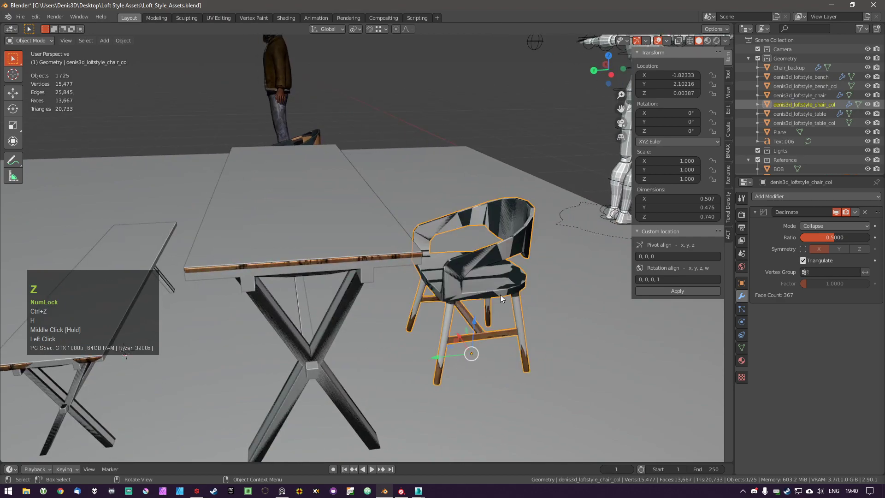
{"action": "scroll", "coordinate": [499, 295], "scroll_direction": "down", "scroll_amount": 2}
{"action": "left_click", "coordinate": [503, 286]}
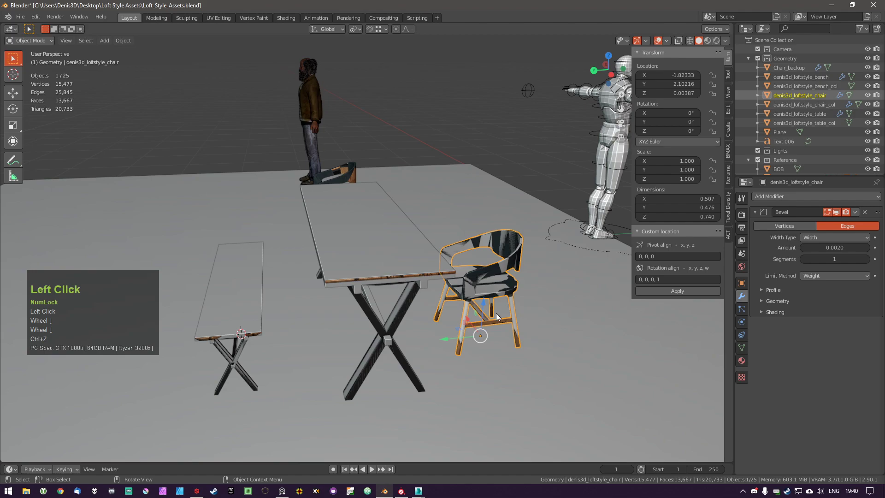
{"action": "middle_click_drag", "start_coordinate": [498, 316], "coordinate": [475, 317], "text": "shift"}
{"action": "middle_click_drag", "start_coordinate": [475, 316], "coordinate": [467, 317]}
{"action": "left_click", "coordinate": [808, 106]}
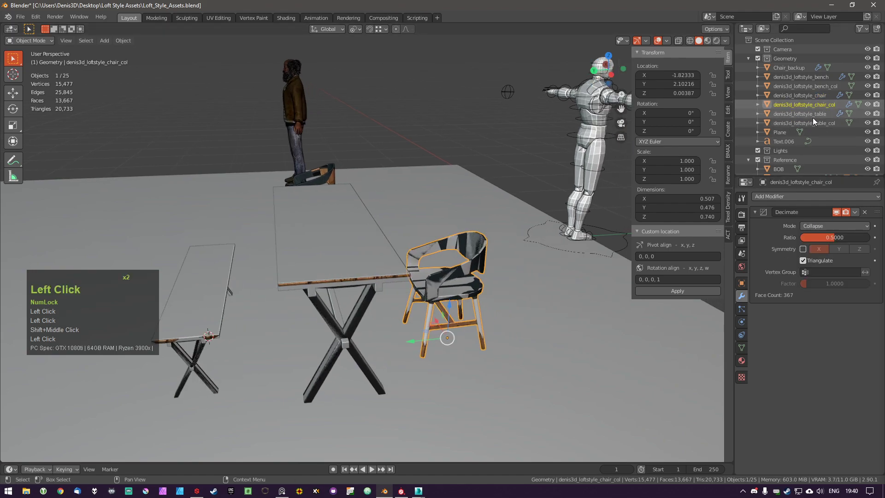
Select the tabletop of the table collision mesh and assign the existing WOOD_COL material to it.
{"action": "left_click", "coordinate": [813, 123]}
{"action": "middle_click_drag", "start_coordinate": [386, 341], "coordinate": [461, 332]}
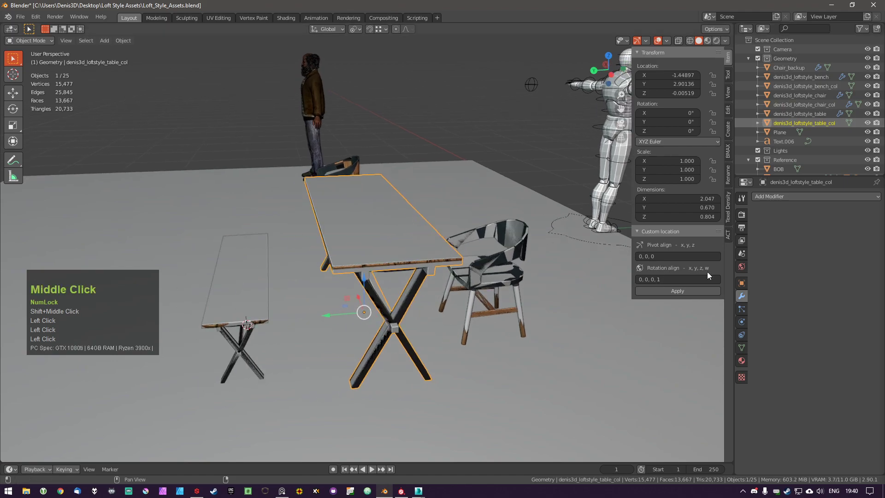
{"action": "left_click", "coordinate": [741, 360]}
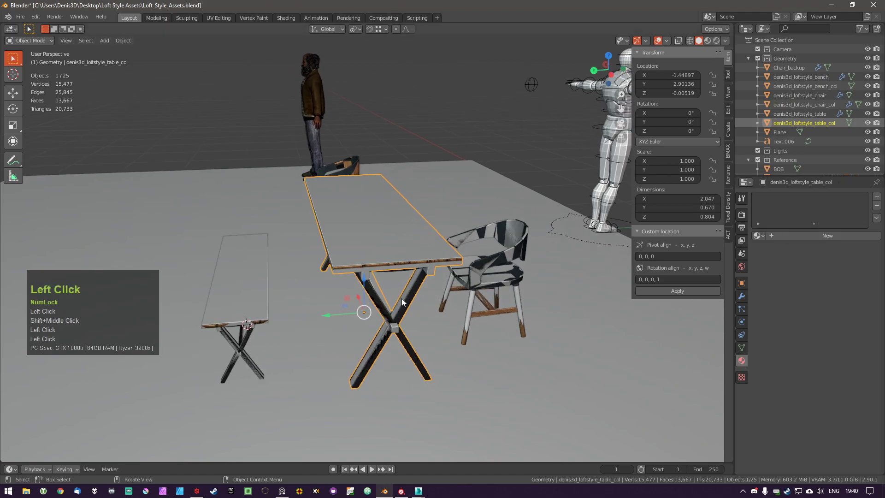
{"action": "middle_click_drag", "start_coordinate": [402, 303], "coordinate": [382, 264]}
{"action": "key", "text": "Tab"}
{"action": "key", "text": "a"}
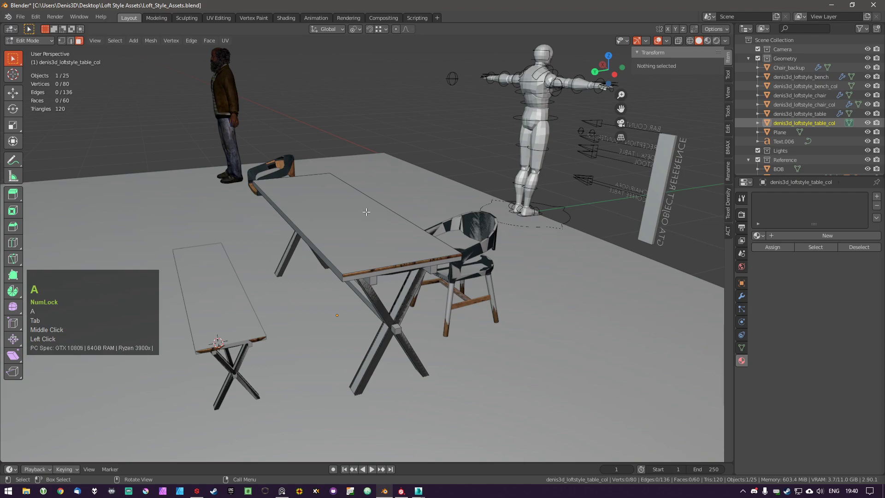
{"action": "key", "text": "l"}
{"action": "left_click", "coordinate": [798, 234]}
{"action": "left_click", "coordinate": [758, 235]}
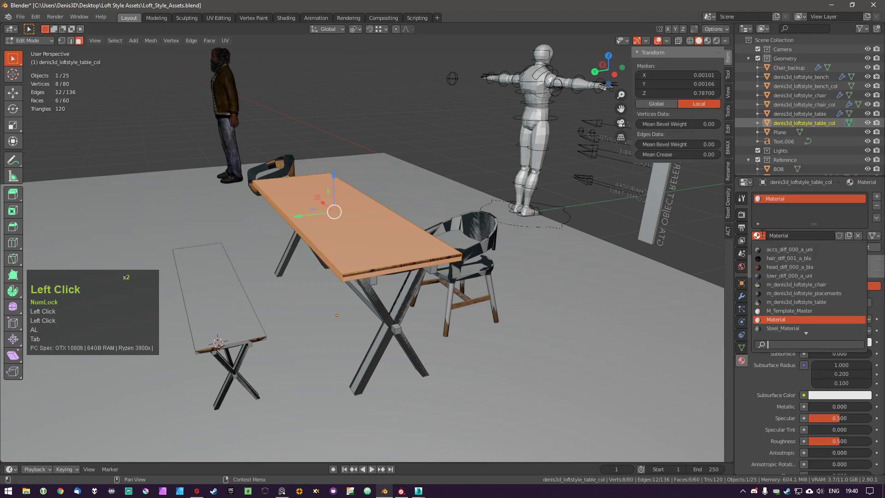
{"action": "type", "text": "wood"}
{"action": "key", "text": "Return"}
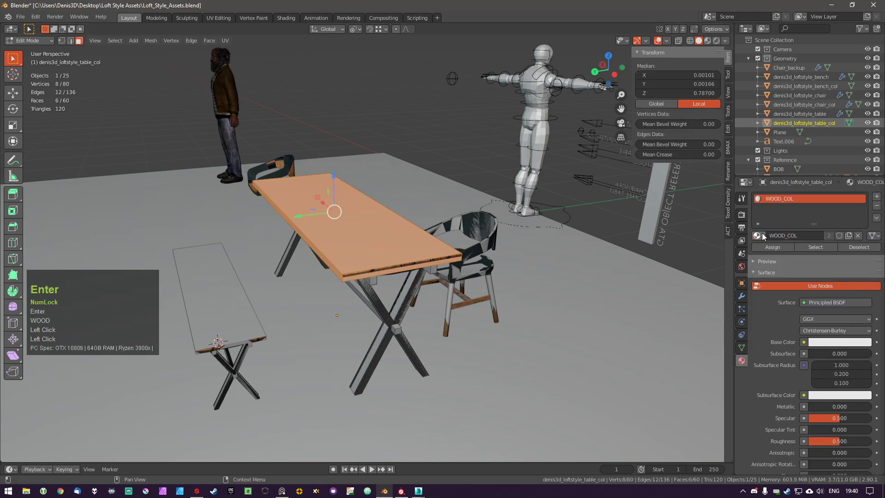
{"action": "left_click", "coordinate": [768, 248]}
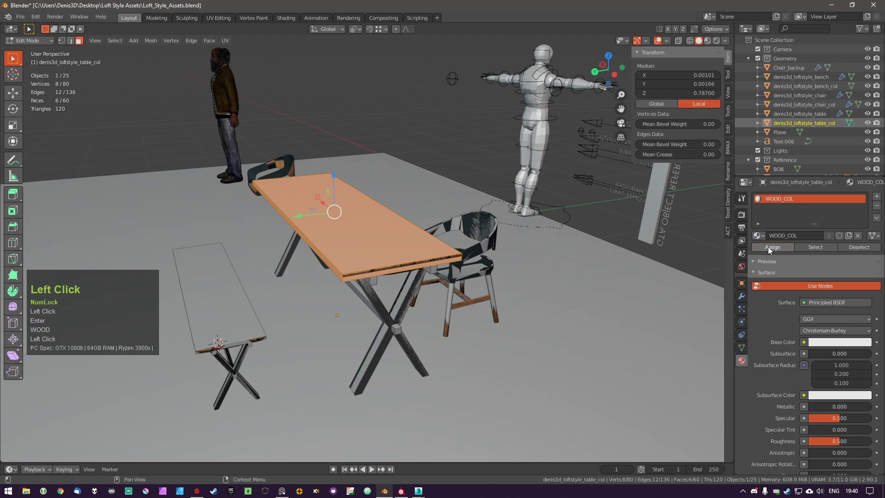
Add a second material slot to the table collision mesh with a new material named METAL_COL.
{"action": "left_click", "coordinate": [877, 197]}
{"action": "left_click", "coordinate": [812, 254]}
{"action": "left_click", "coordinate": [803, 254]}
{"action": "type", "text": "ME"}
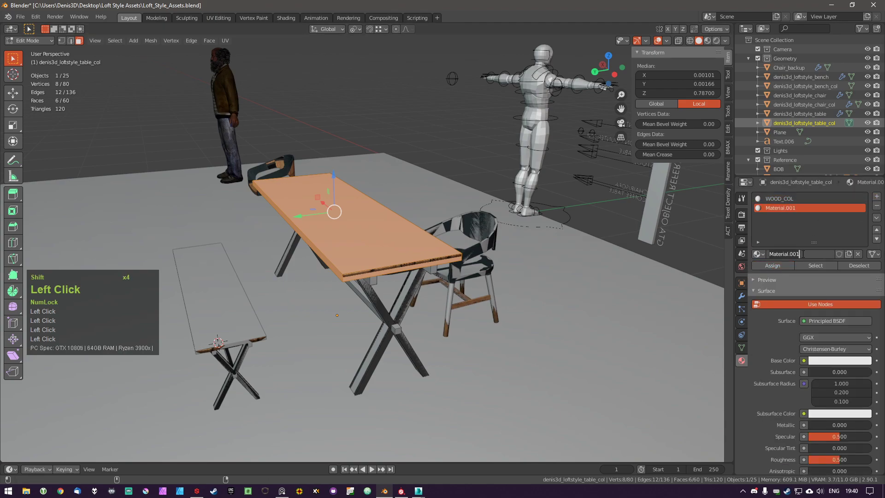
{"action": "type", "text": "TAL_COL"}
{"action": "key", "text": "Return"}
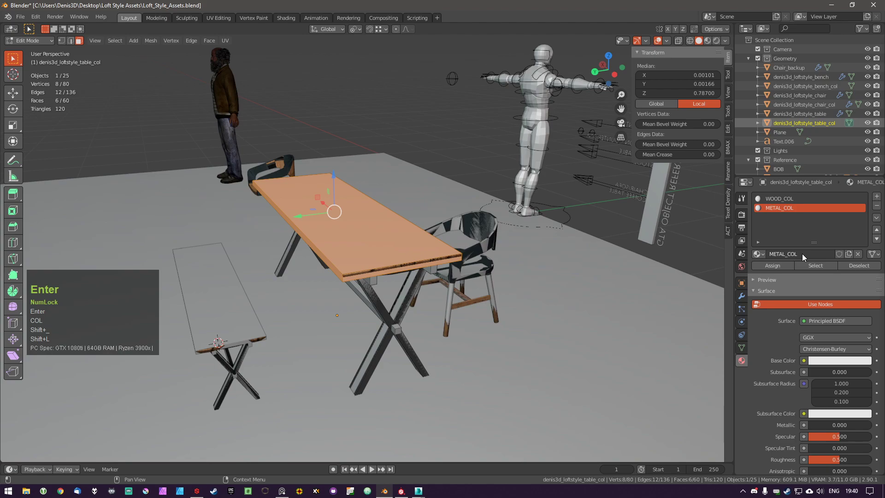
Hide the tabletop faces and assign METAL_COL to the table collision mesh's legs and frame.
{"action": "key", "text": "shift+h"}
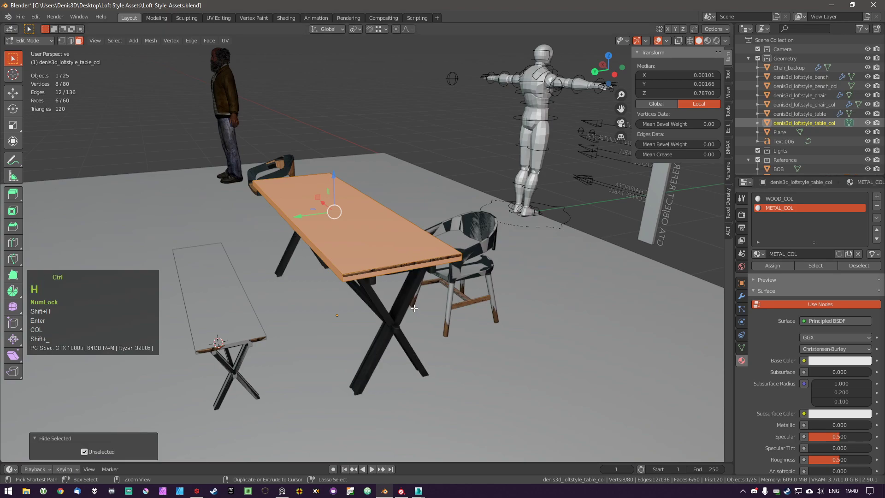
{"action": "key", "text": "ctrl+z"}
{"action": "key", "text": "alt+a"}
{"action": "left_click", "coordinate": [796, 266]}
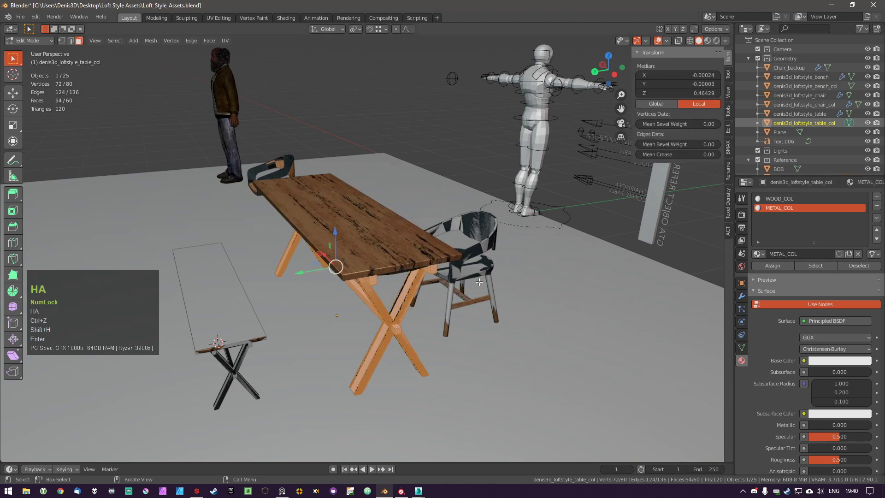
{"action": "left_click", "coordinate": [781, 266]}
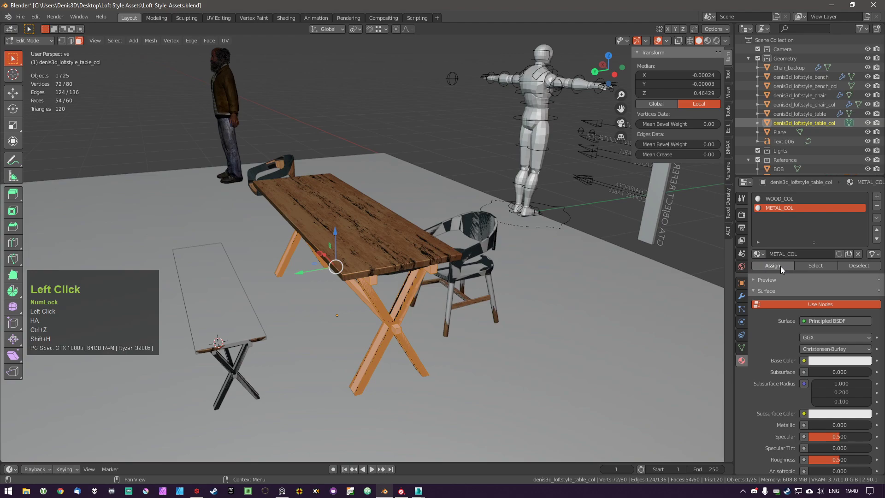
Set METAL_COL's base color to dark grey with value 0.153 and WOOD_COL's to orange with hue 0.085, saturation 0.992 and value 0.906.
{"action": "left_click", "coordinate": [832, 361]}
{"action": "left_click_drag", "start_coordinate": [866, 231], "coordinate": [866, 290]}
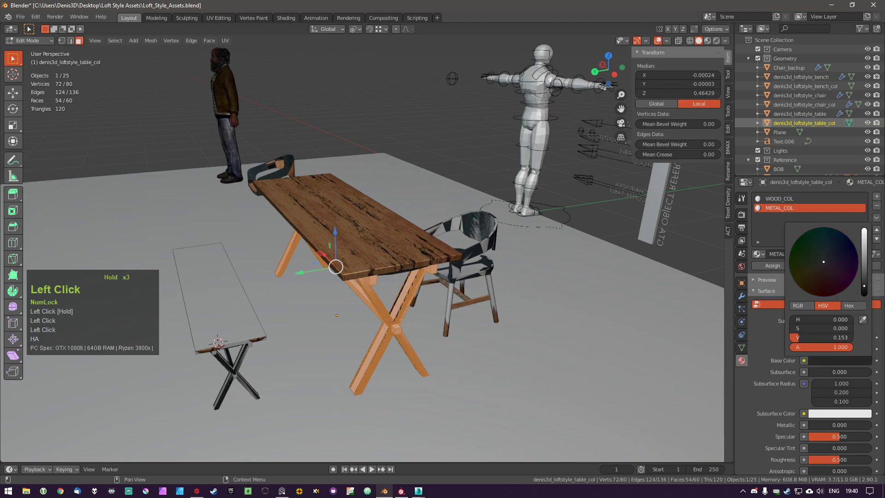
{"action": "left_click", "coordinate": [789, 200]}
{"action": "left_click", "coordinate": [827, 361]}
{"action": "left_click_drag", "start_coordinate": [811, 286], "coordinate": [818, 290]}
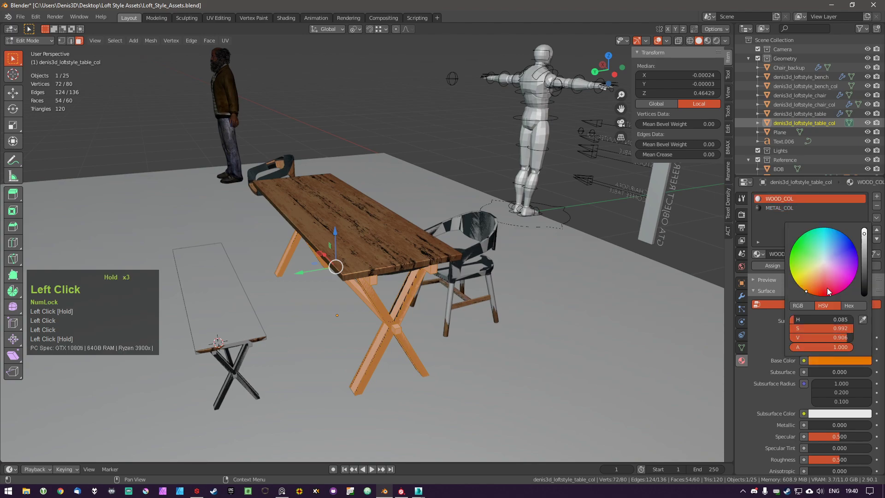
Leave Edit Mode and transfer the table collision mesh's material colors to their viewport display colors.
{"action": "key", "text": "Tab"}
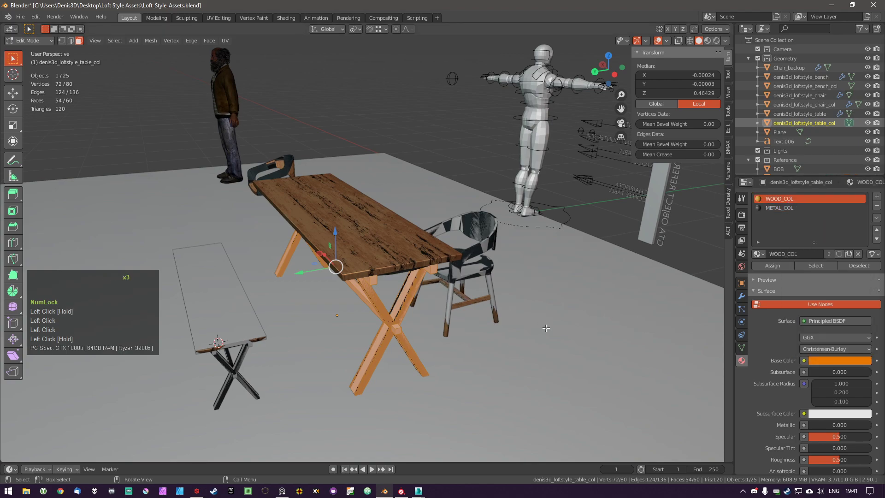
{"action": "left_click", "coordinate": [728, 234]}
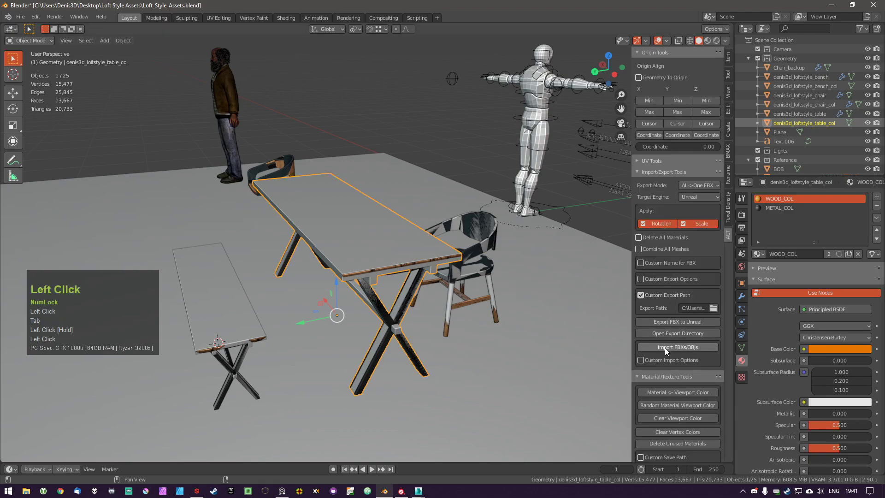
{"action": "left_click", "coordinate": [674, 391]}
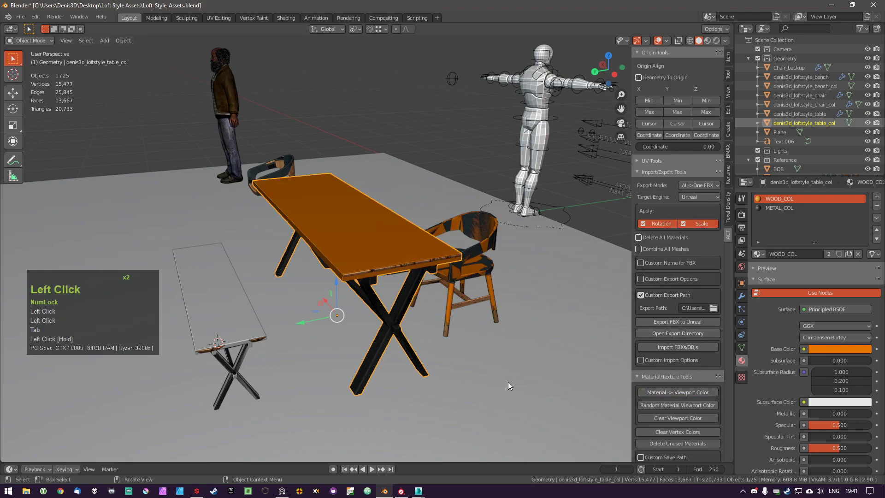
Select the seat board of the bench collision mesh and give the mesh the existing WOOD_COL material.
{"action": "left_click", "coordinate": [237, 322]}
{"action": "middle_click_drag", "start_coordinate": [257, 334], "coordinate": [367, 304], "text": "shift"}
{"action": "key", "text": "Tab"}
{"action": "key", "text": "a"}
{"action": "key", "text": "l"}
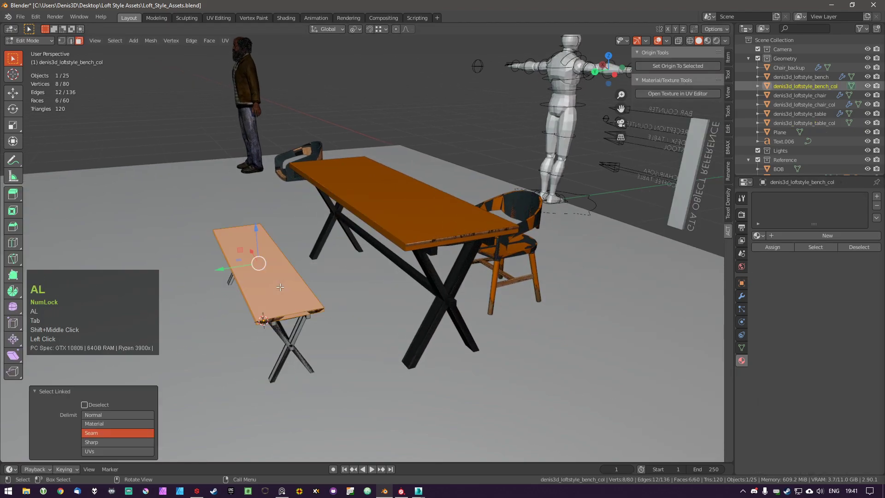
{"action": "left_click", "coordinate": [782, 237]}
{"action": "left_click", "coordinate": [757, 236]}
{"action": "type", "text": "WOO"}
{"action": "left_click", "coordinate": [792, 249]}
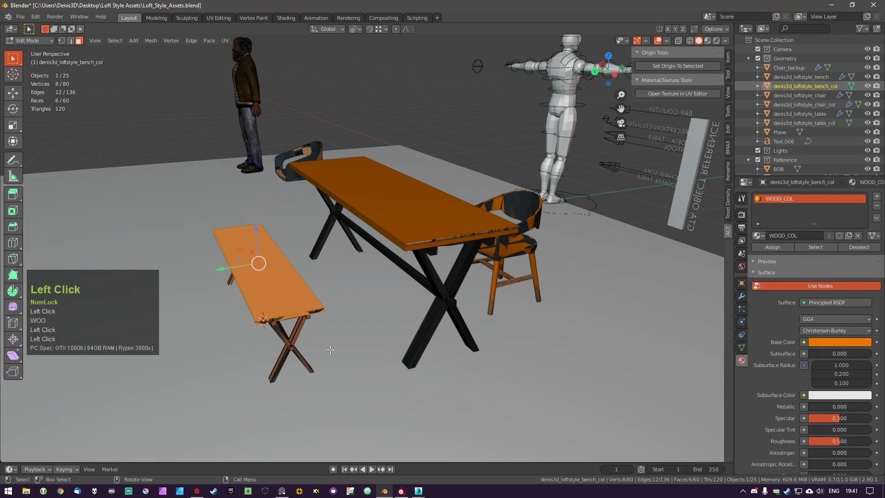
Hide the bench's seat board, add a METAL_COL slot, assign it to the legs and frame, and return to Object Mode.
{"action": "key", "text": "a"}
{"action": "key", "text": "l"}
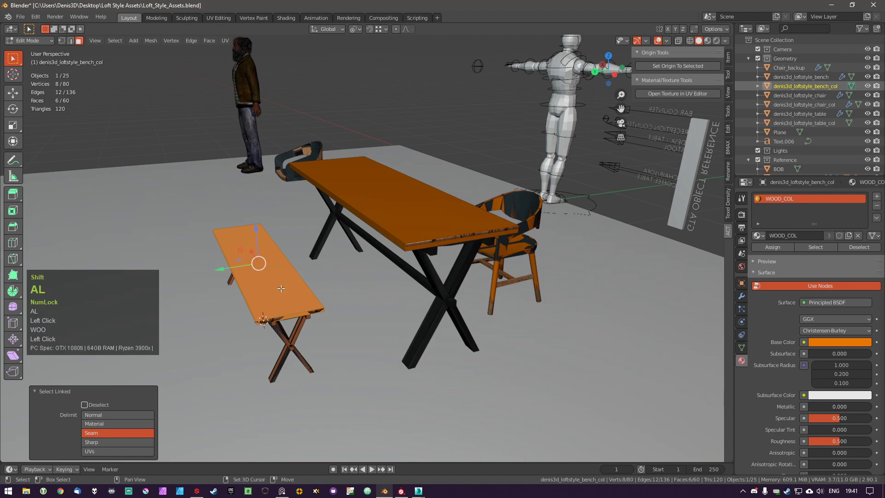
{"action": "key", "text": "h"}
{"action": "key", "text": "a"}
{"action": "left_click", "coordinate": [877, 196]}
{"action": "left_click", "coordinate": [759, 254]}
{"action": "type", "text": "MET"}
{"action": "left_click", "coordinate": [779, 268]}
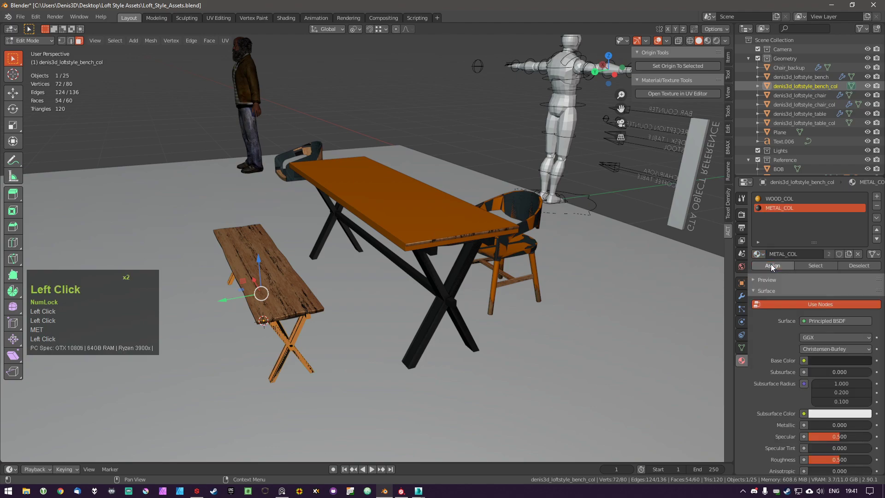
{"action": "key", "text": "a"}
{"action": "key", "text": "Tab"}
{"action": "scroll", "coordinate": [352, 273], "scroll_direction": "down", "scroll_amount": 1}
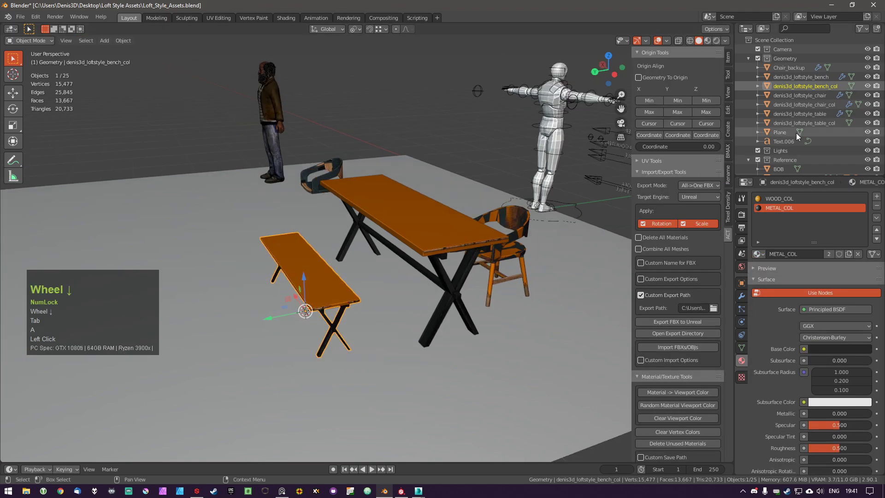
Isolate the bench, chair and table collision meshes to review them together, and restore the full scene.
{"action": "left_click", "coordinate": [826, 106], "text": "ctrl"}
{"action": "left_click", "coordinate": [825, 121], "text": "ctrl"}
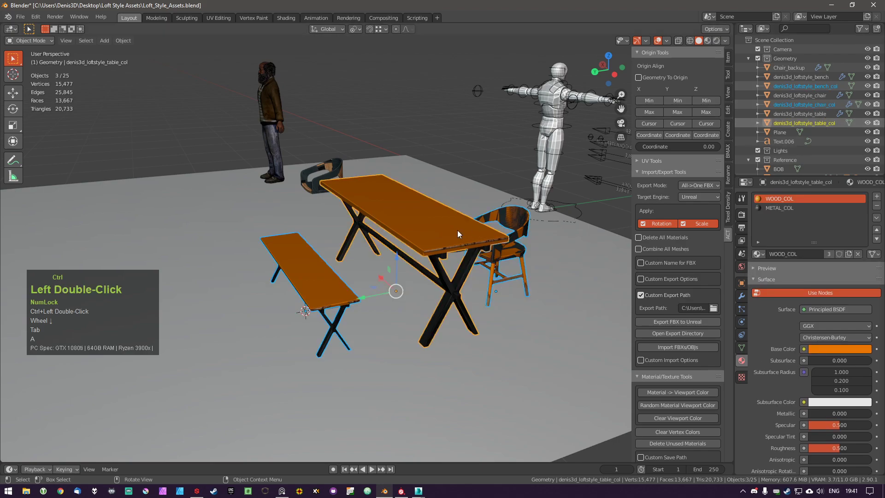
{"action": "key", "text": "KP_Divide"}
{"action": "key", "text": "KP_Divide"}
{"action": "key", "text": "a"}
{"action": "middle_click_drag", "start_coordinate": [458, 231], "coordinate": [391, 295], "text": "shift"}
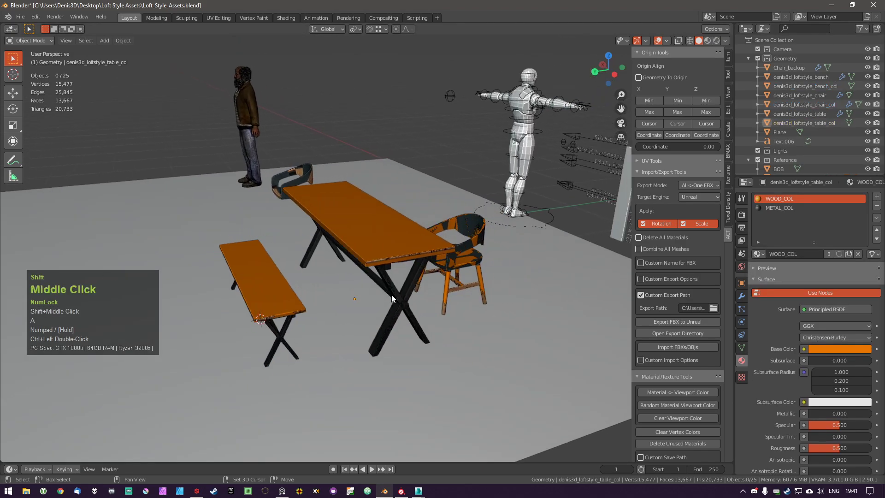
Isolate the original bench, chair and table models in local view.
{"action": "left_click", "coordinate": [812, 78]}
{"action": "left_click", "coordinate": [815, 96], "text": "ctrl"}
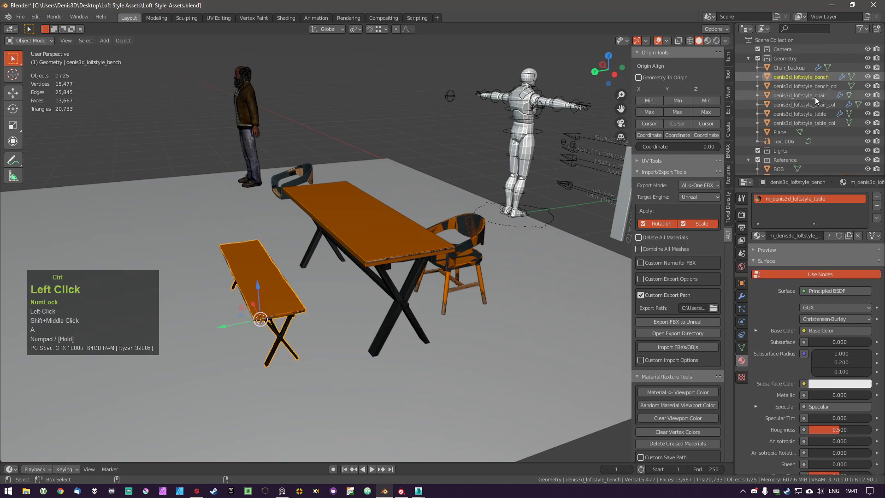
{"action": "left_click", "coordinate": [811, 114], "text": "ctrl"}
{"action": "key", "text": "KP_Divide"}
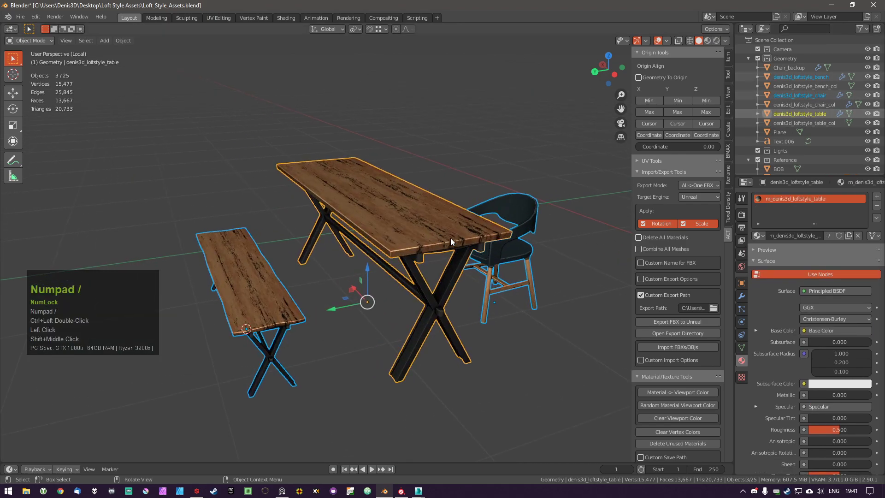